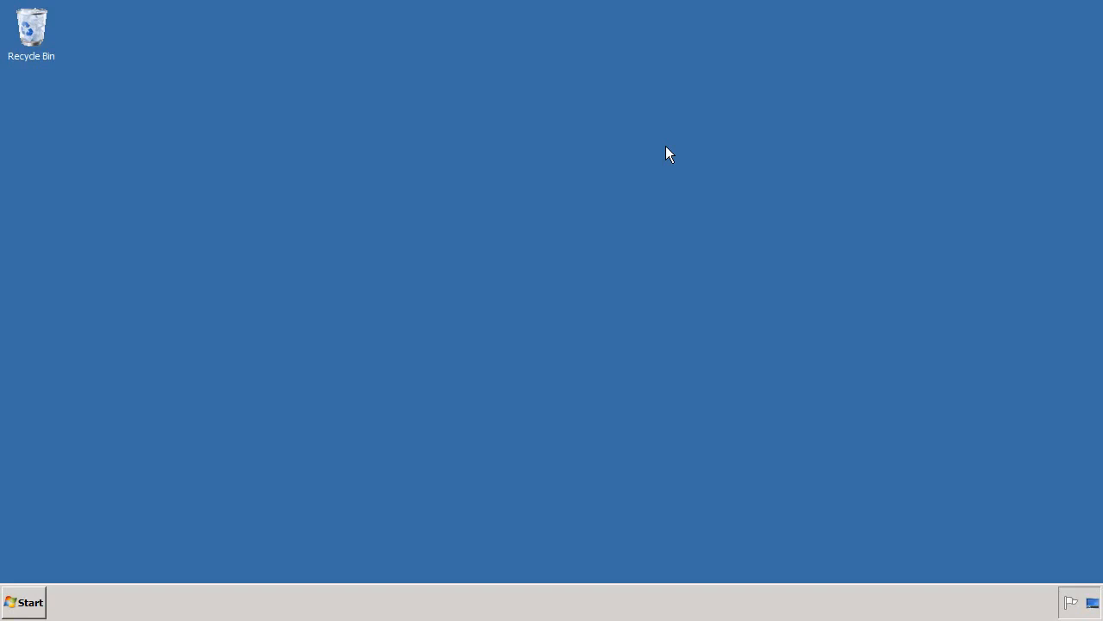
- Launch SAP HANA Studio from the installed programs
left_click(21, 607)
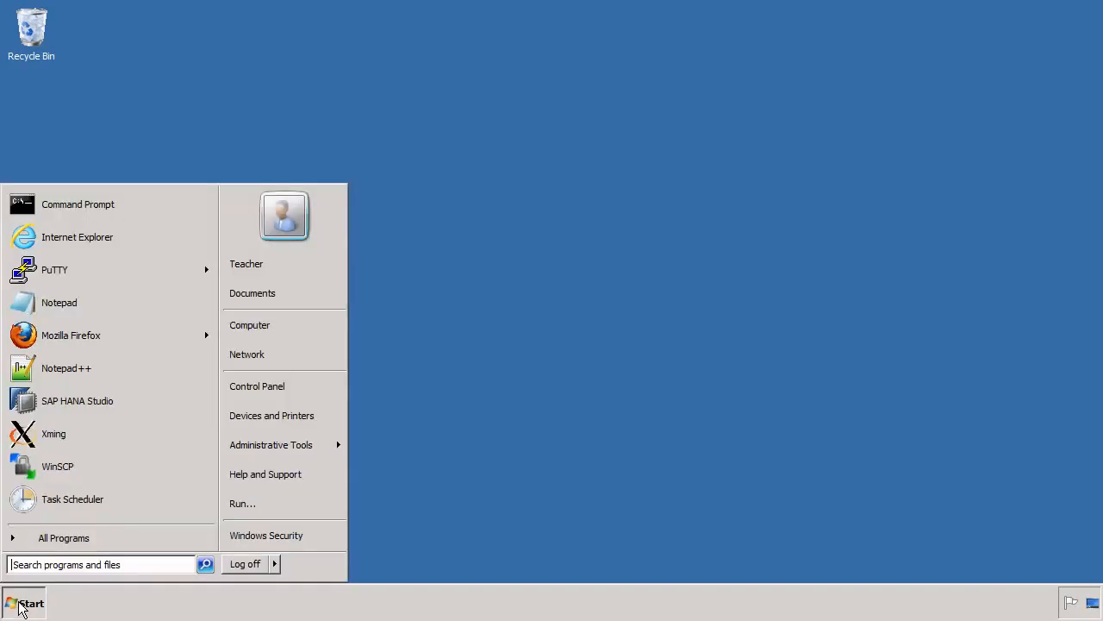
left_click(72, 535)
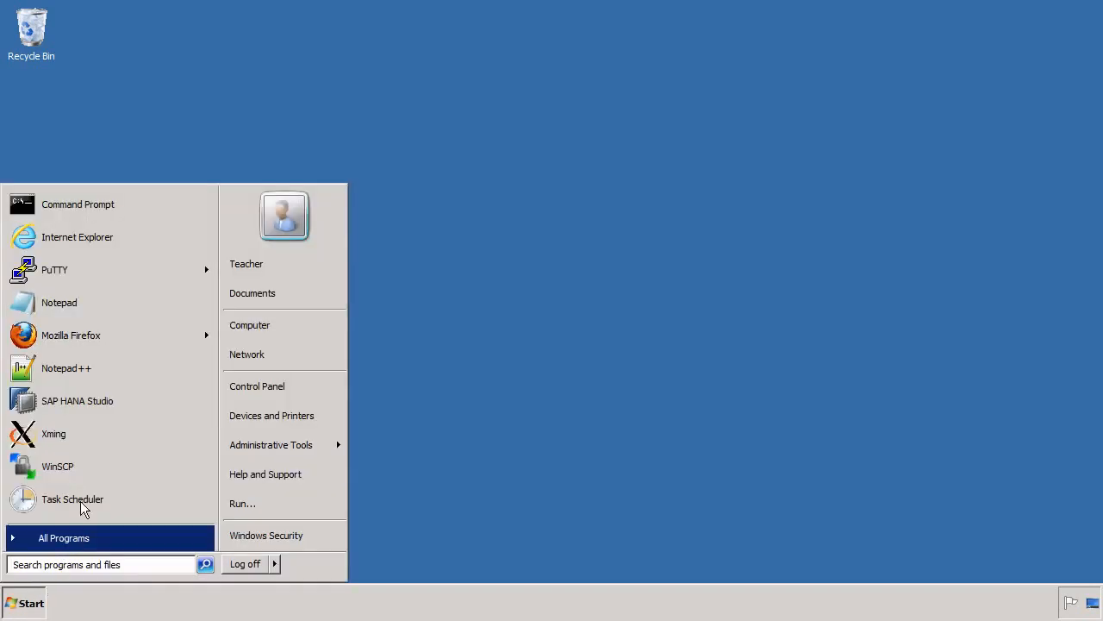
left_click(69, 411)
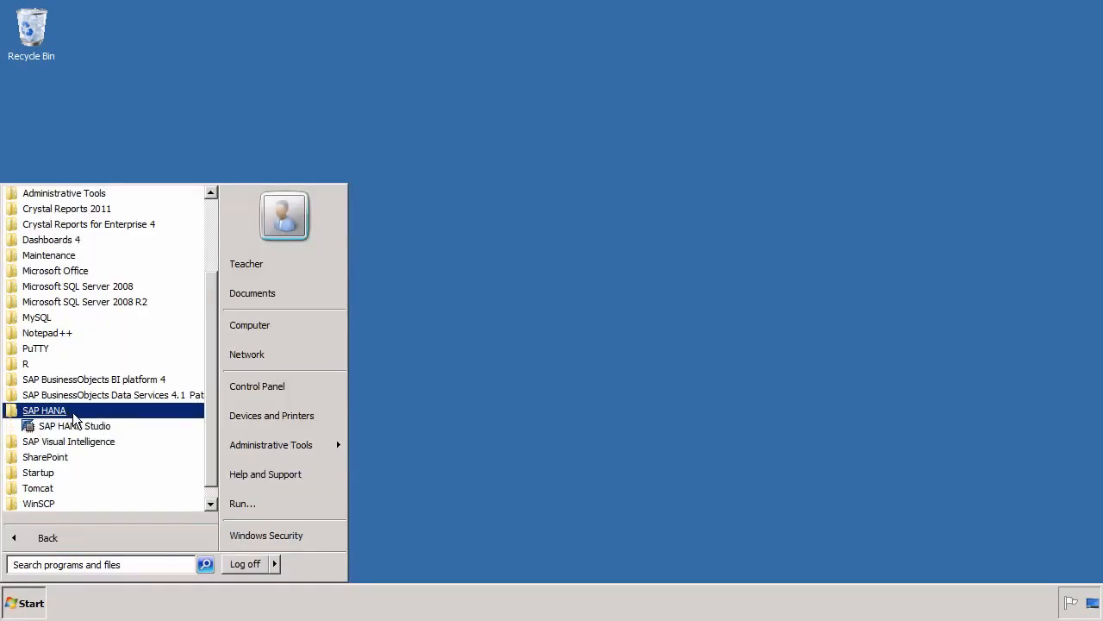
left_click(73, 428)
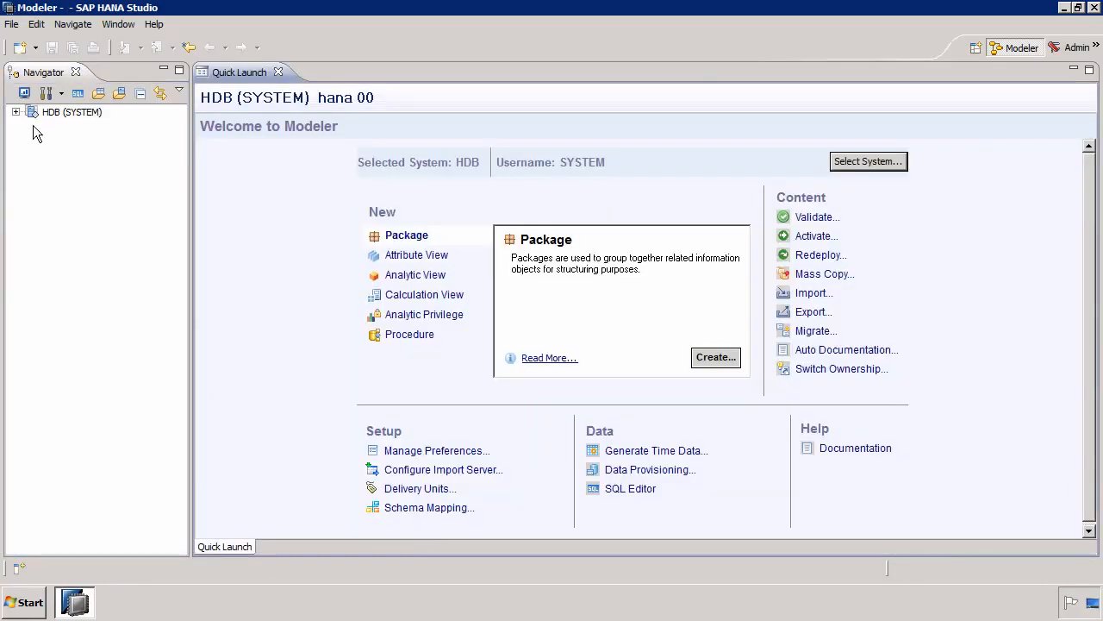
- Expand the HDB system's catalog down to the tables of the STS schema
left_click(17, 112)
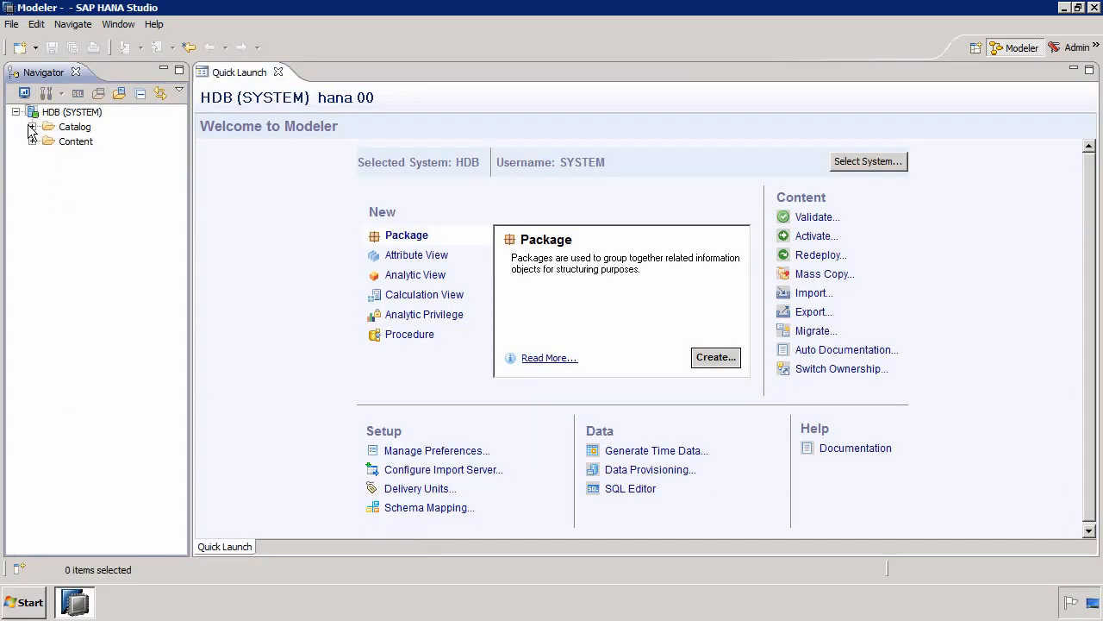
left_click(31, 127)
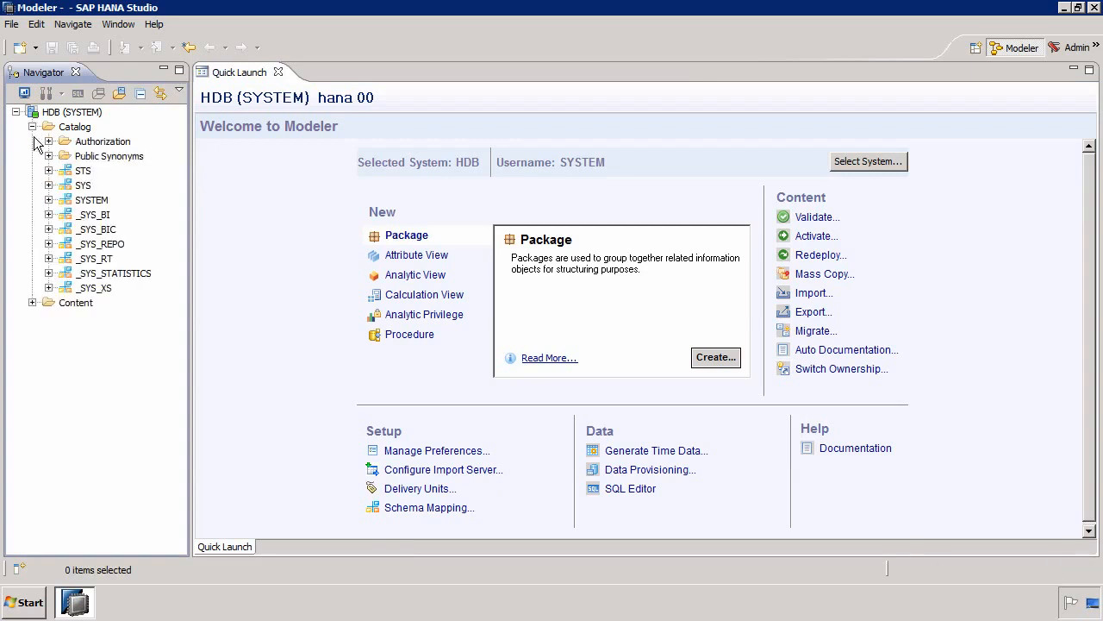
left_click(49, 171)
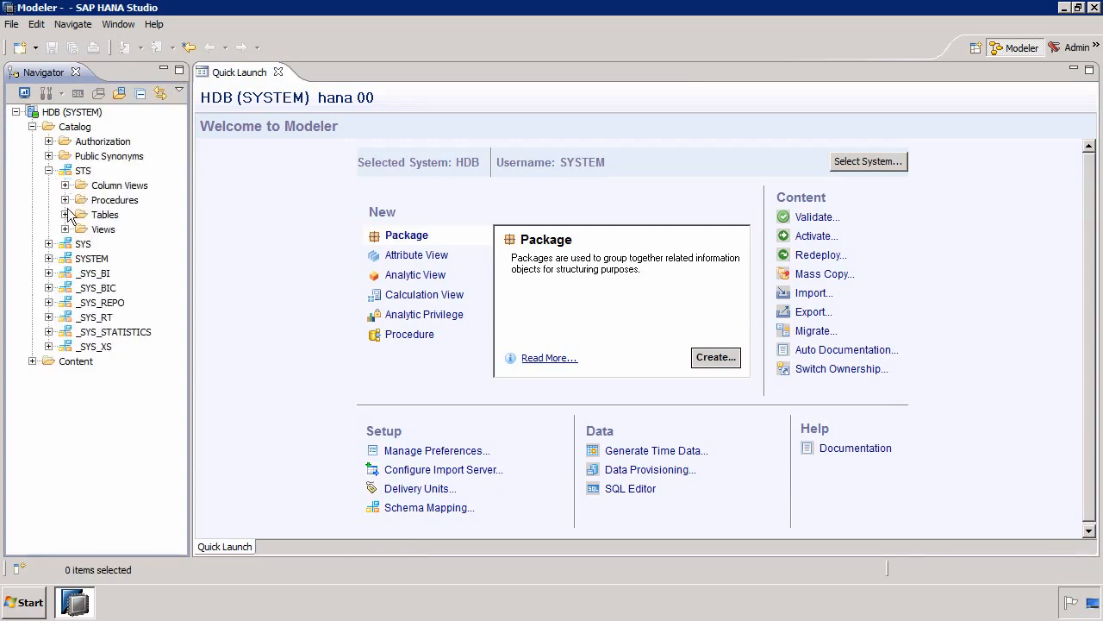
left_click(65, 215)
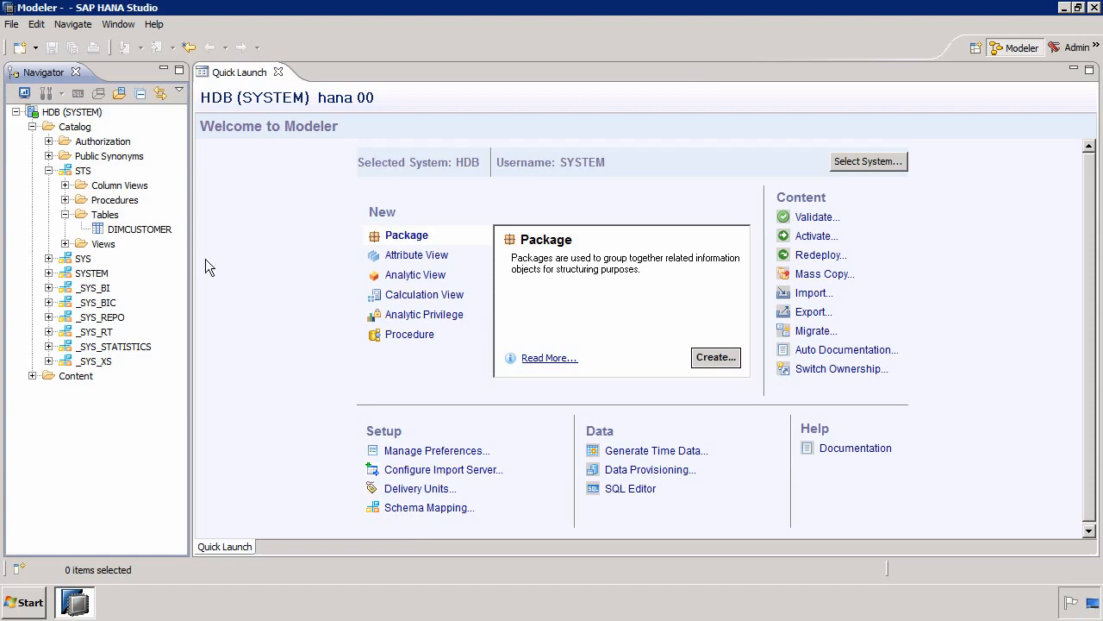
- Open the Modeler perspective from the full list of available perspectives
left_click(974, 51)
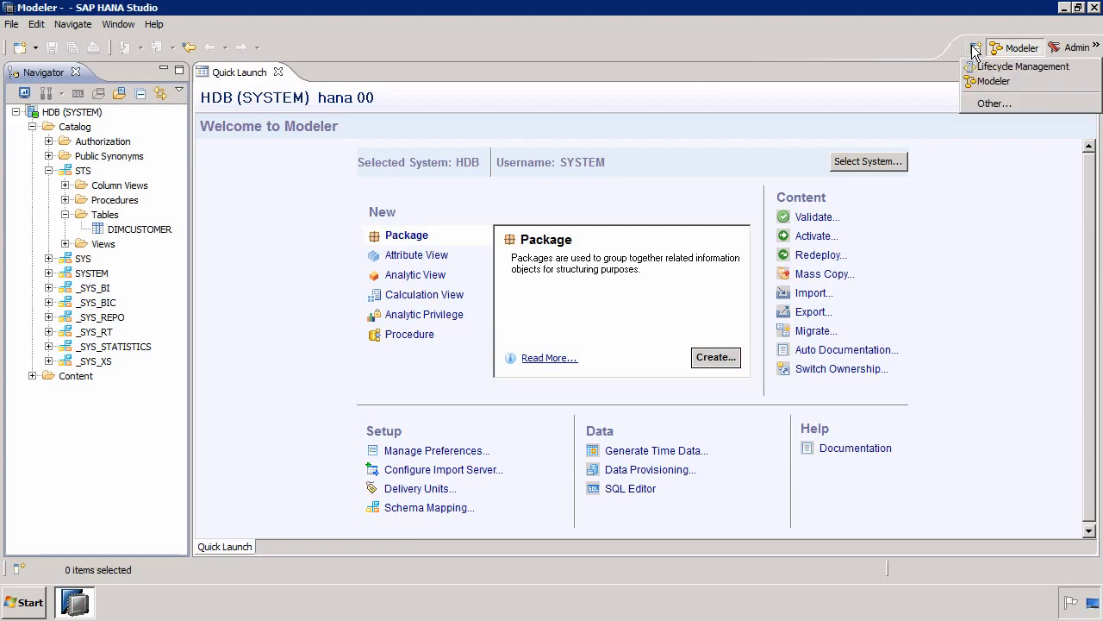
left_click(987, 104)
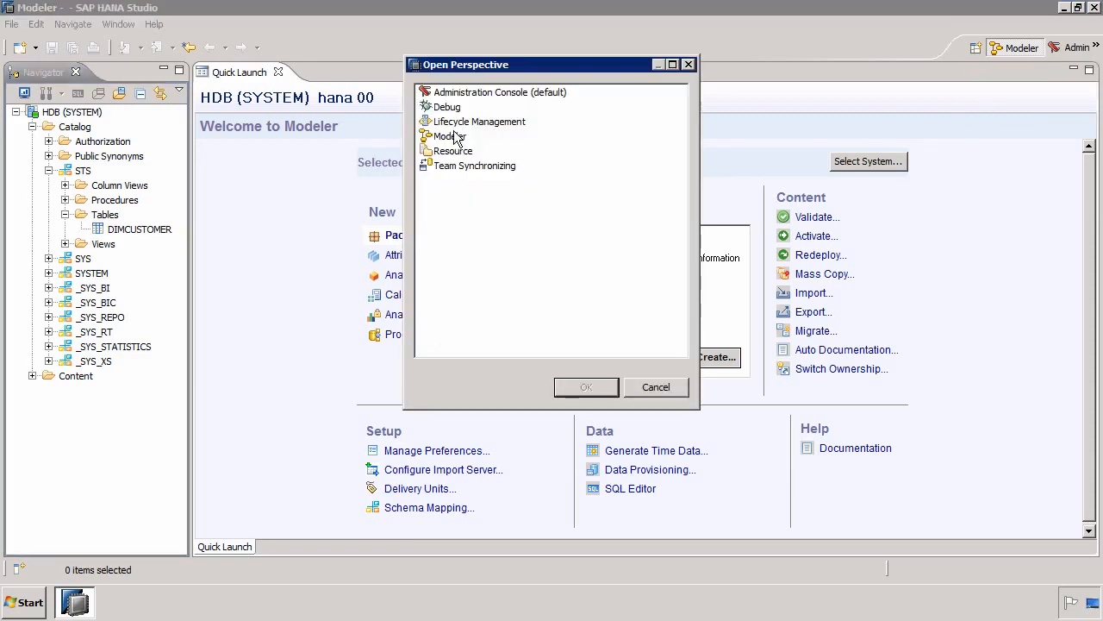
double_click(454, 138)
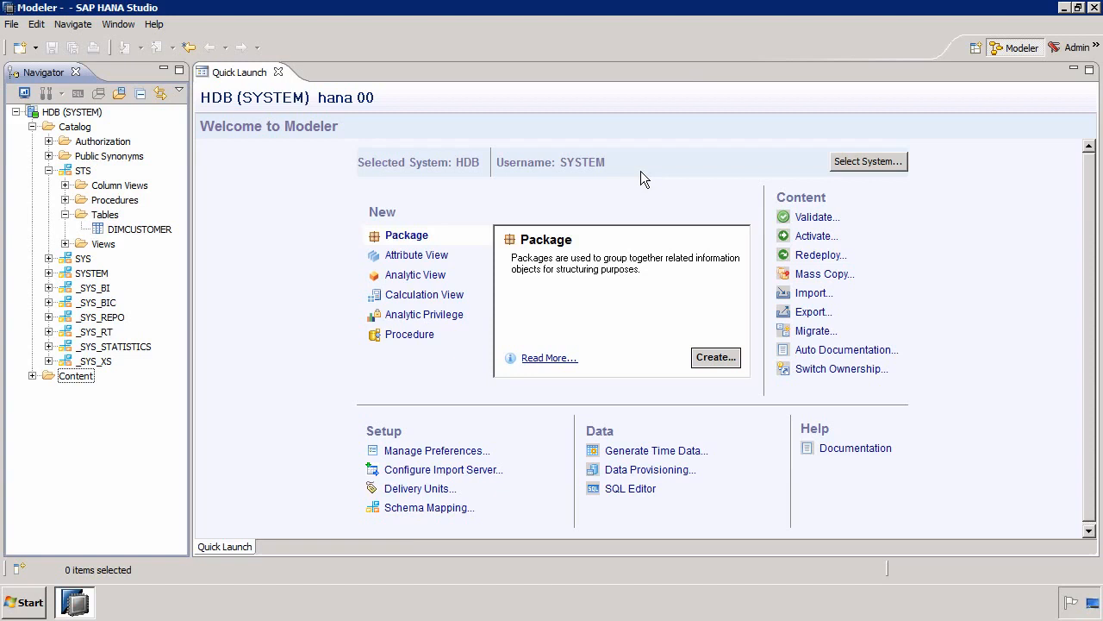
- Open an SQL editor for the HDB system and paste the copied "grant select on schema" statement into it
left_click(61, 114)
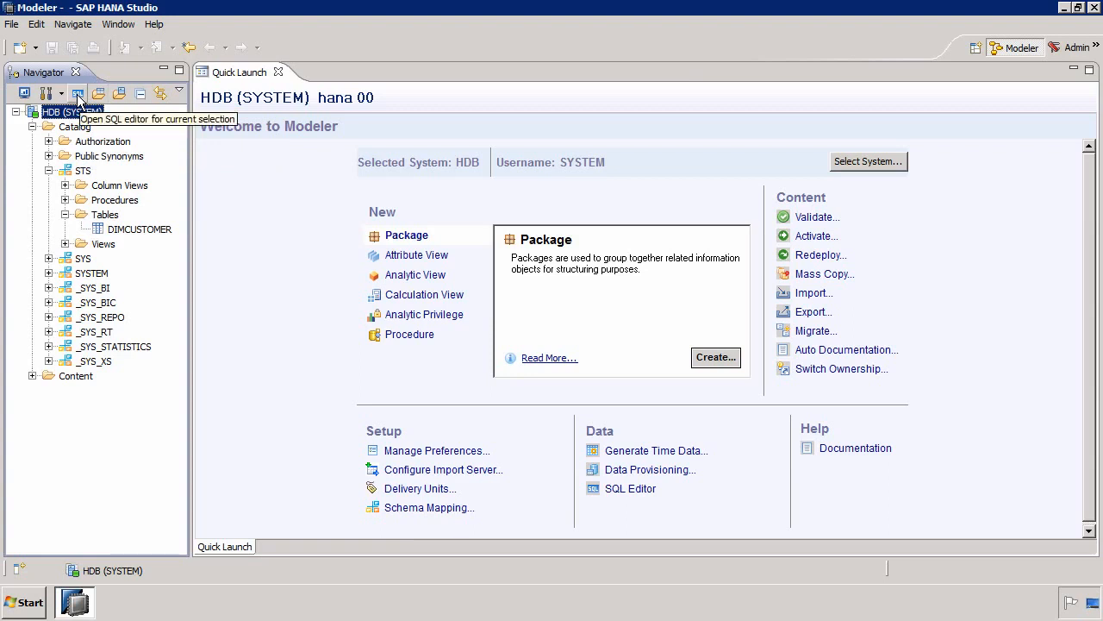
left_click(77, 94)
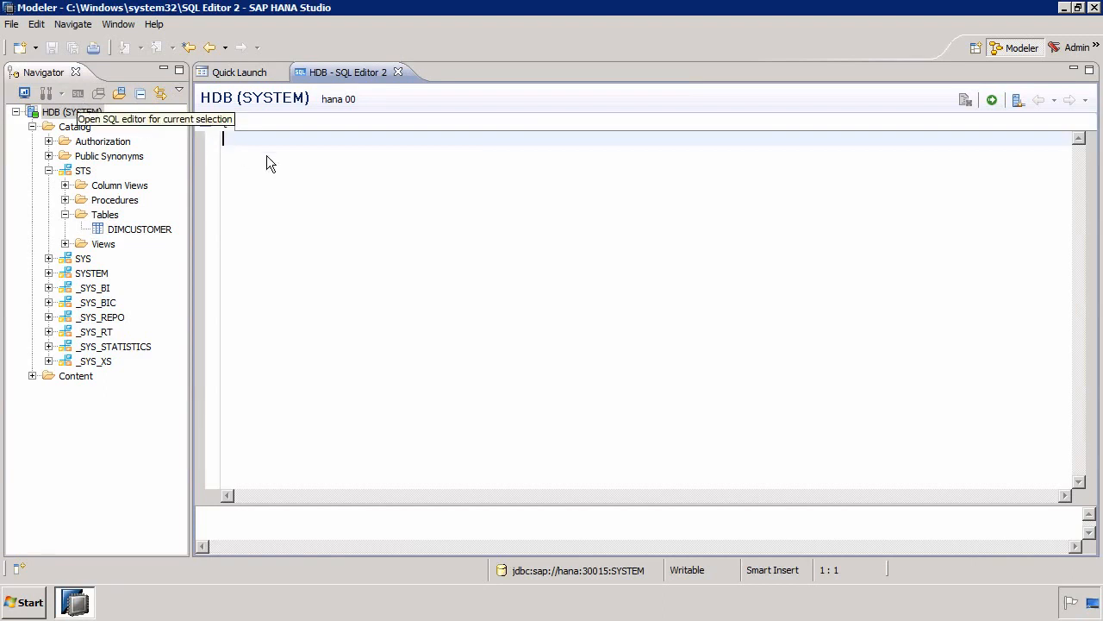
right_click(302, 161)
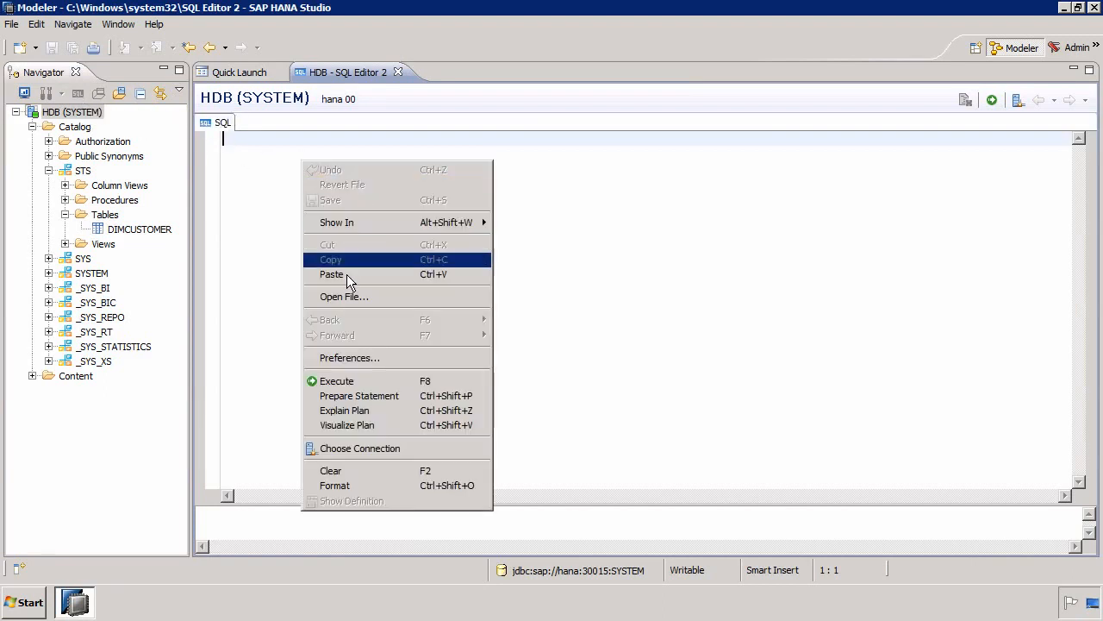
left_click(346, 274)
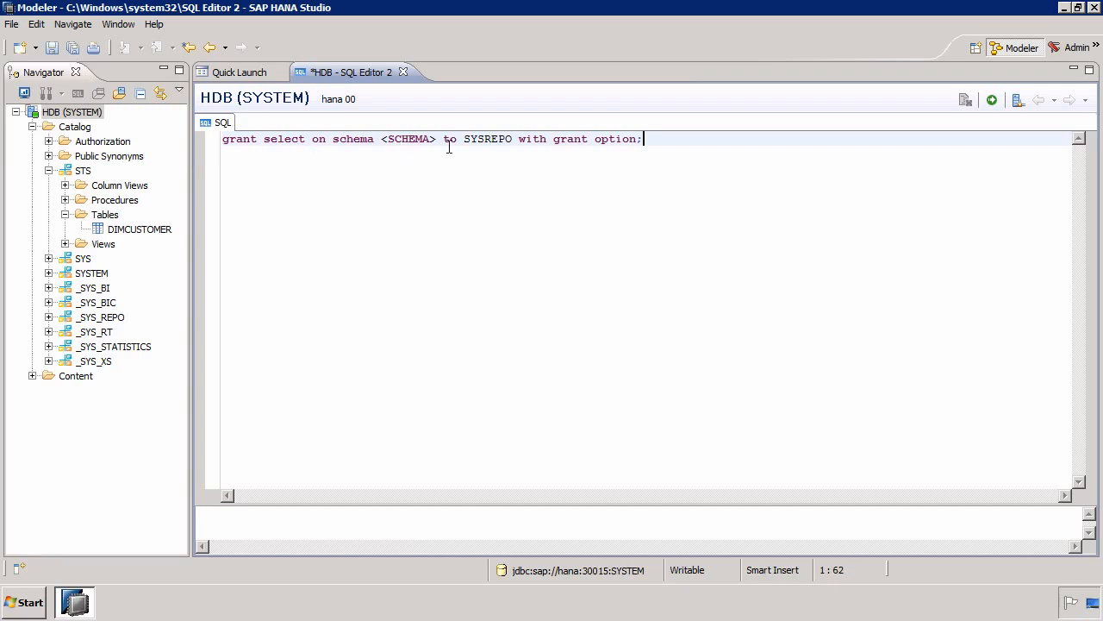
- Edit the statement to read "grant select on schema STS to _SYS_REPO with grant option;"
left_click_drag(436, 139, 384, 141)
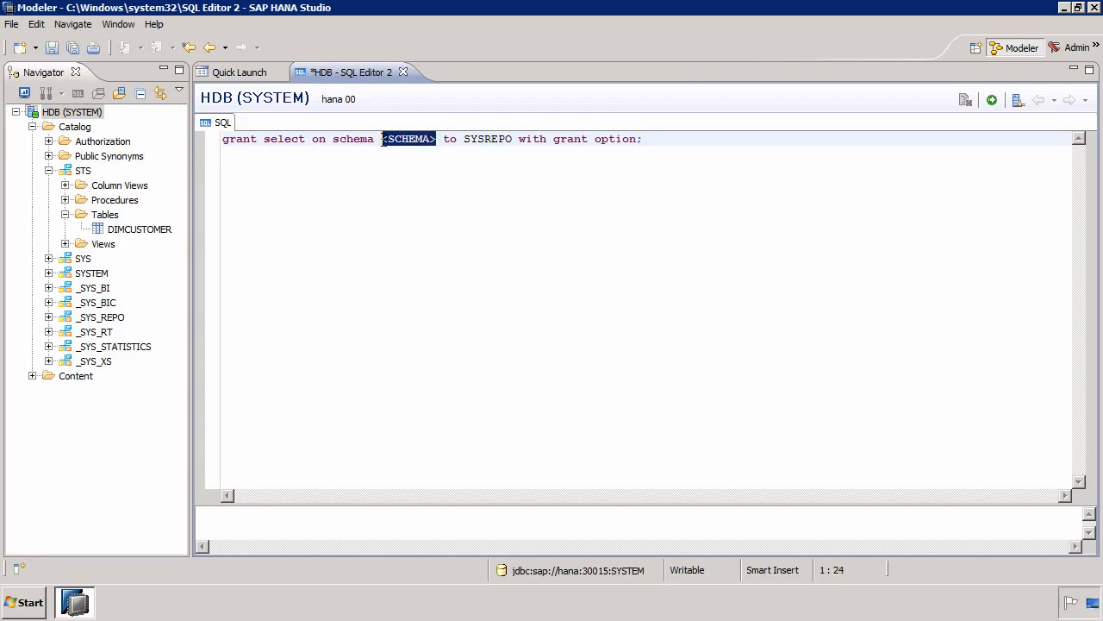
type("STS")
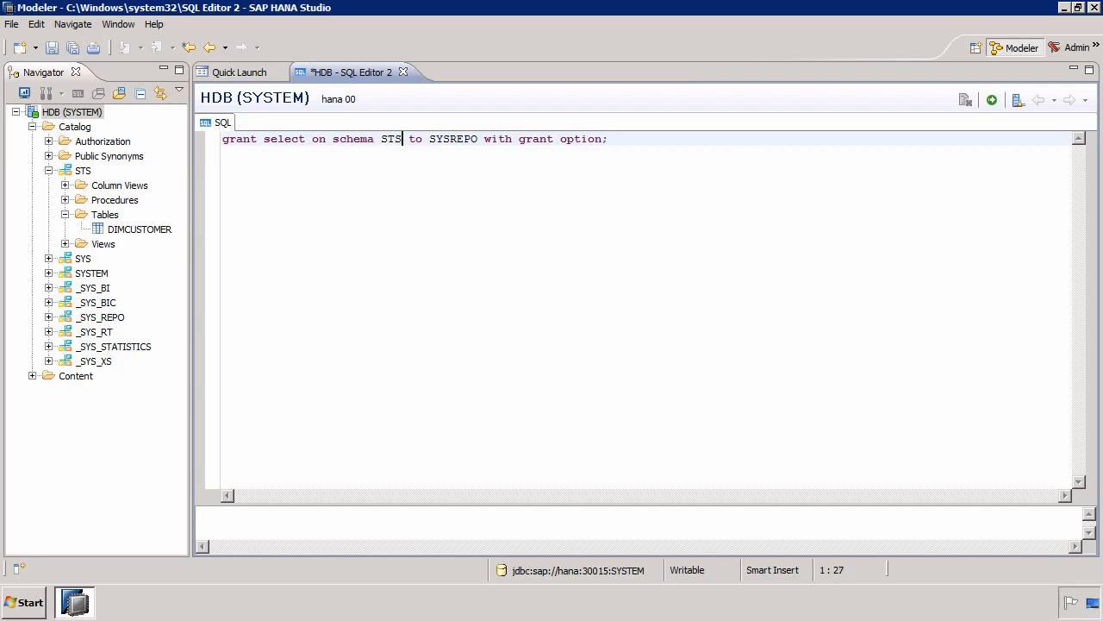
left_click(430, 138)
type("_")
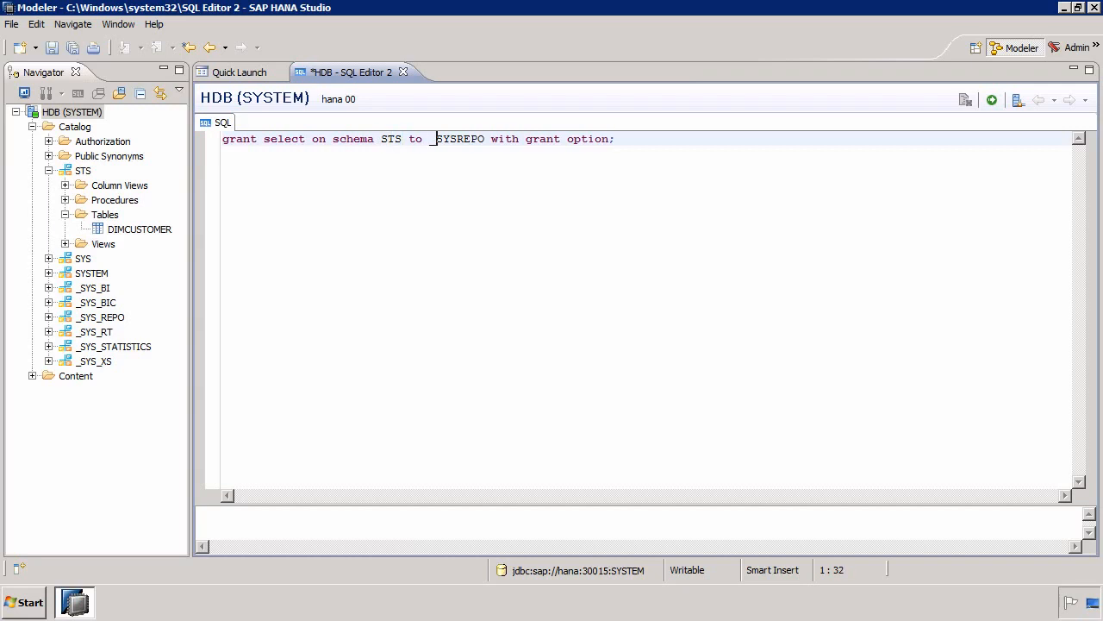
key("Right")
key("Right")
type("_")
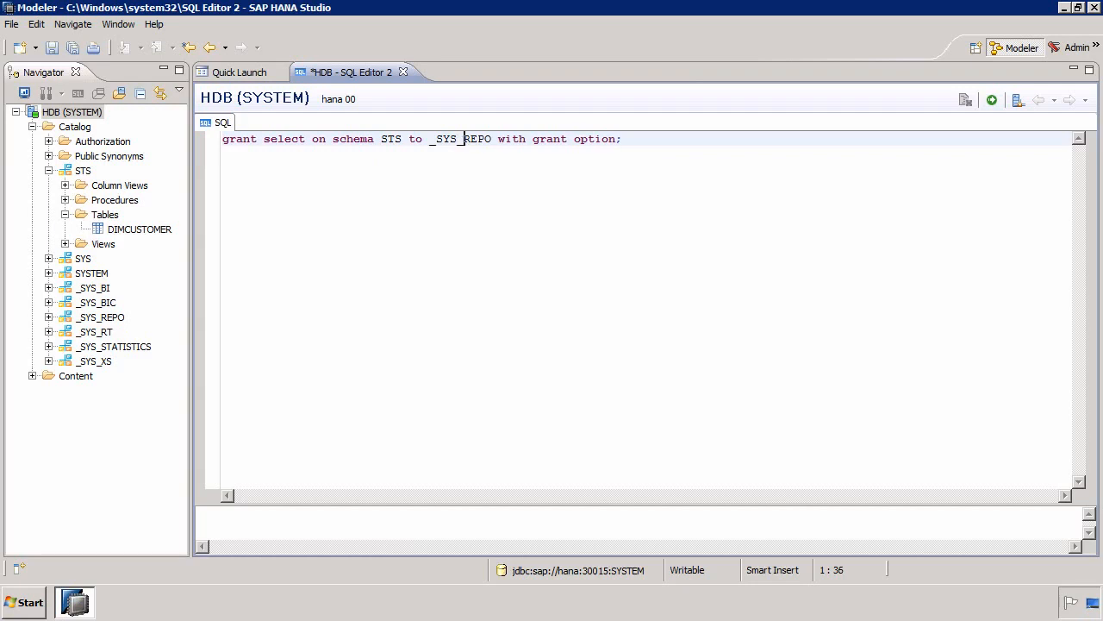
- Execute the grant statement and close the SQL editor without saving it
left_click(993, 101)
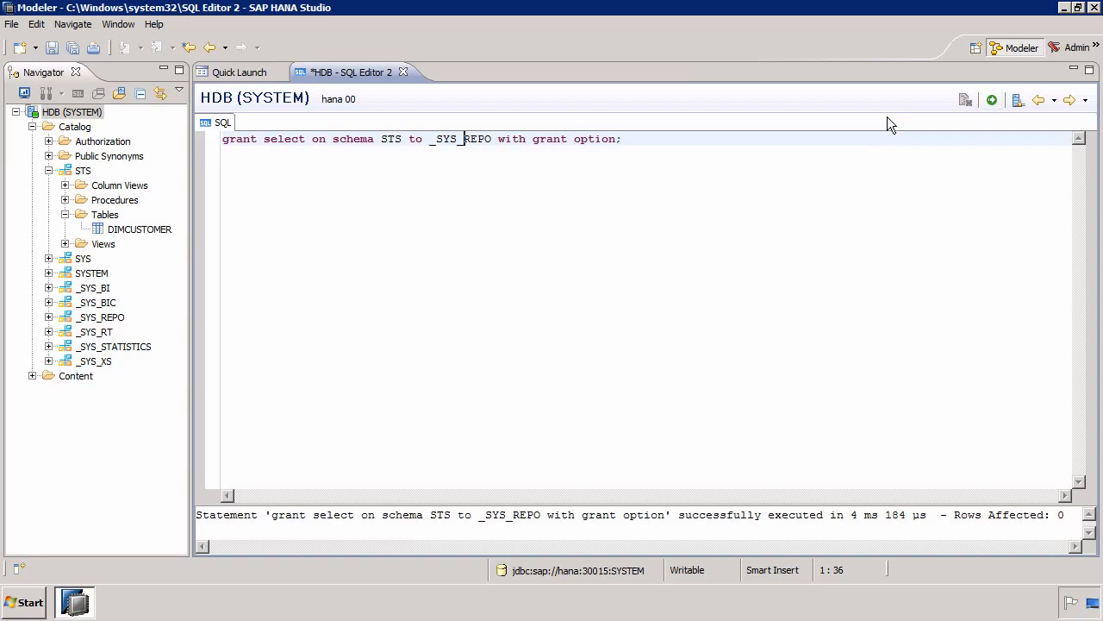
left_click(403, 72)
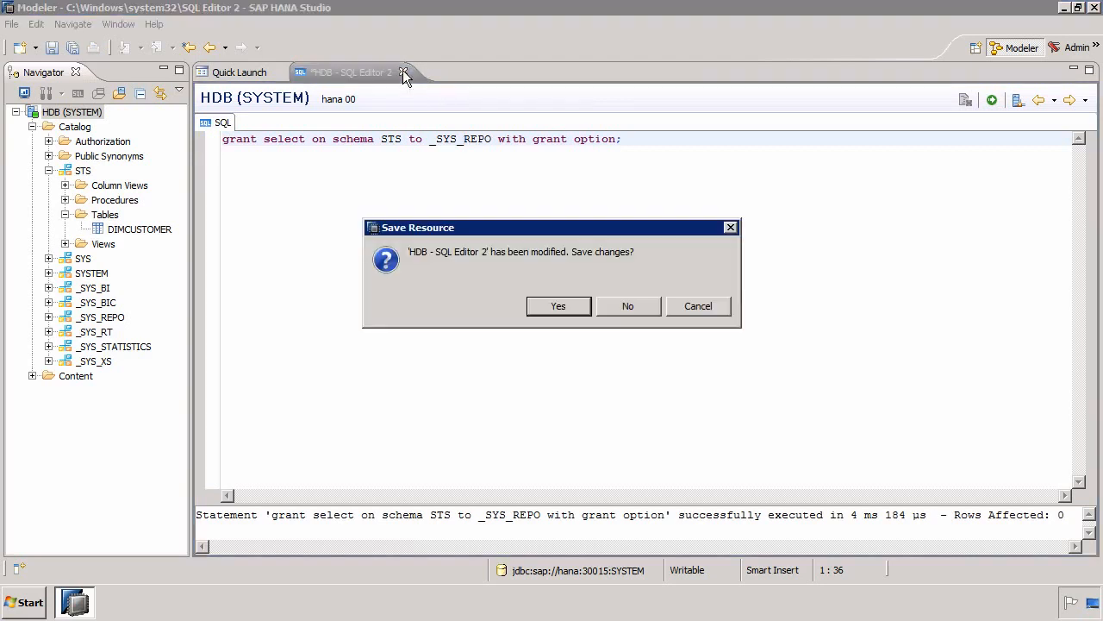
left_click(640, 304)
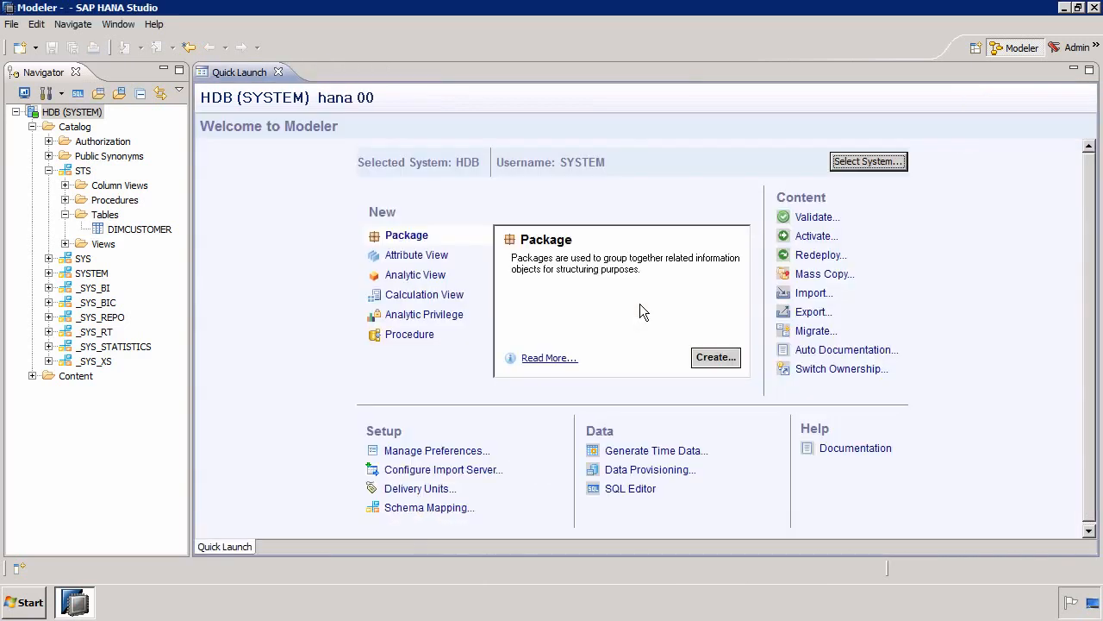
- Collapse the catalog and create a new package named sts under the HDB system's Content folder
left_click(32, 127)
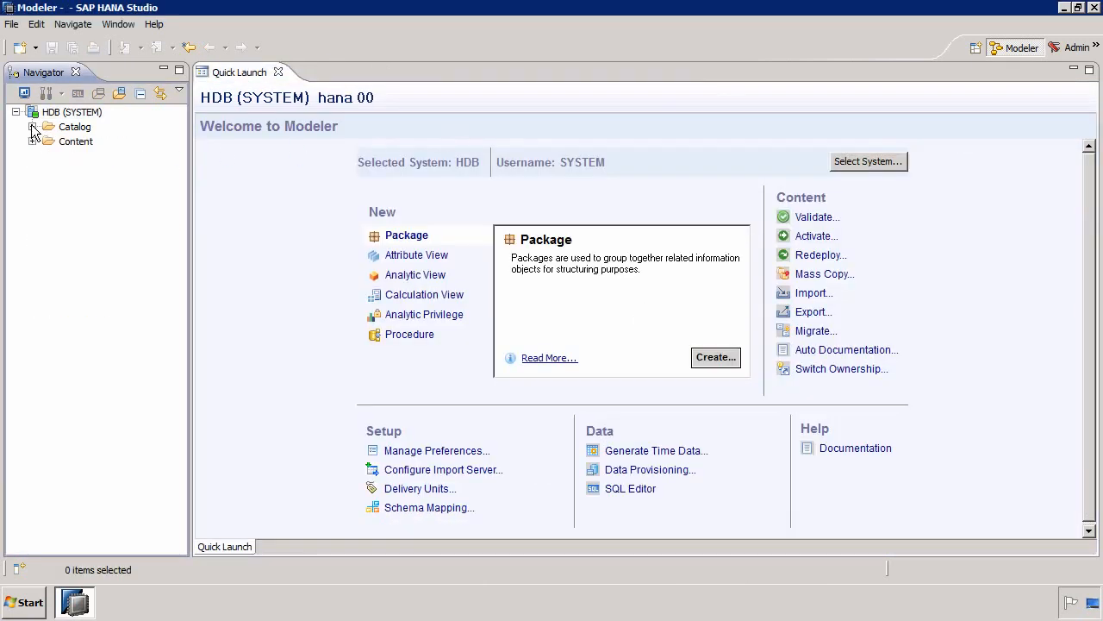
left_click(31, 142)
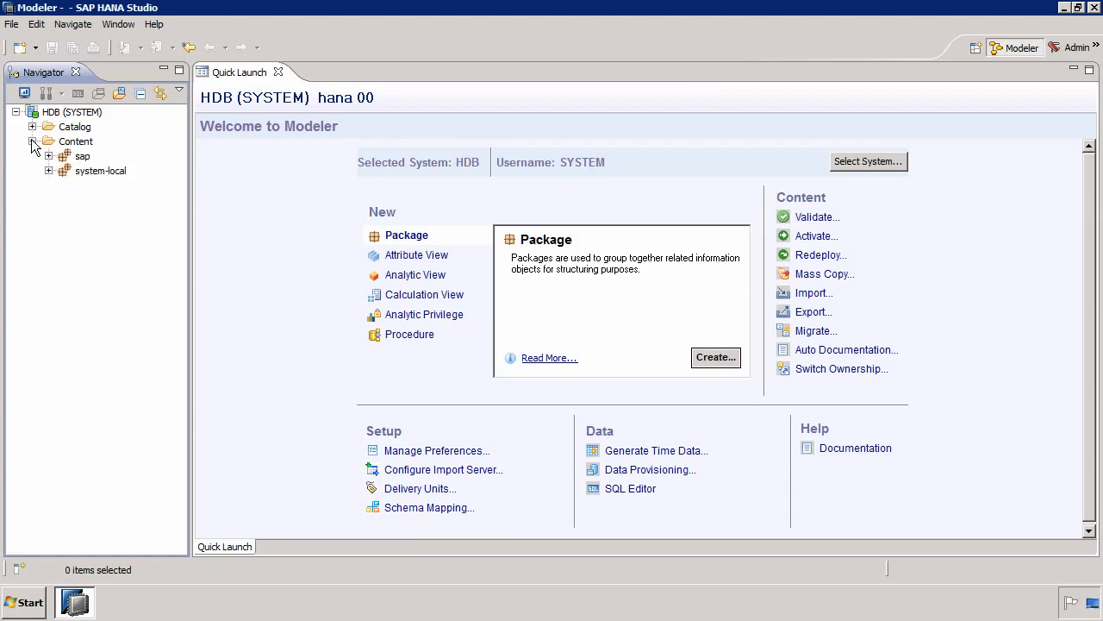
right_click(84, 147)
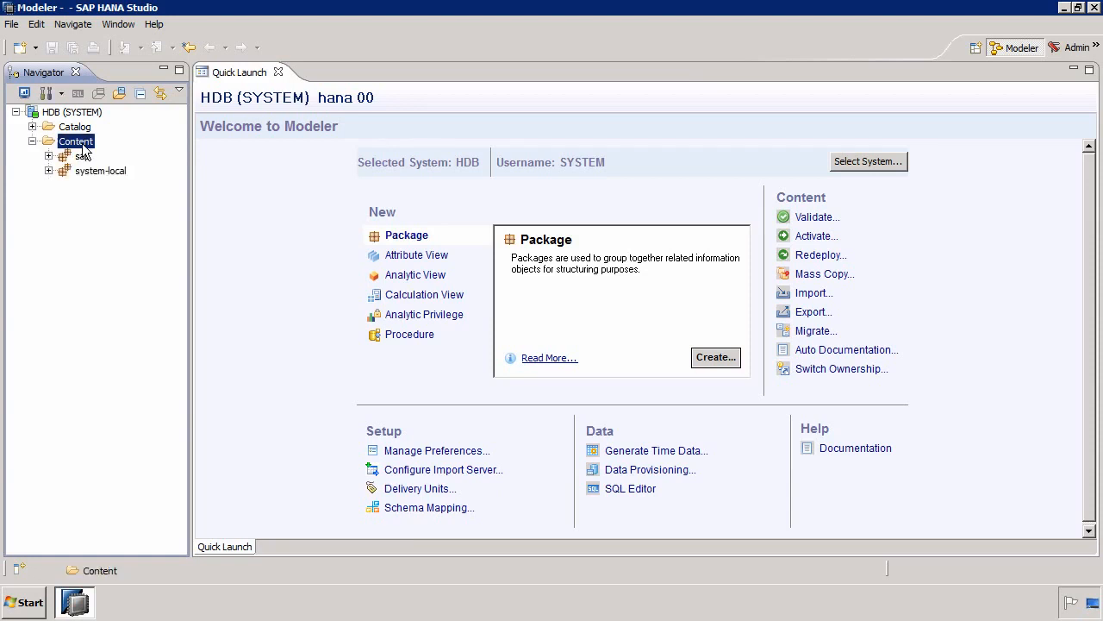
mouse_move(138, 151)
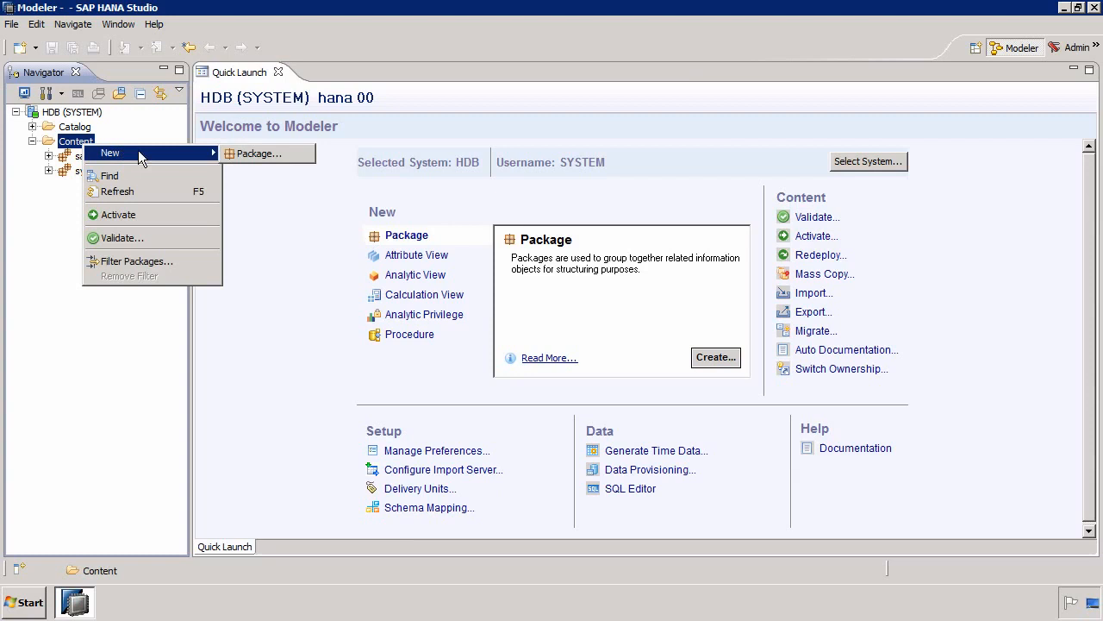
left_click(235, 154)
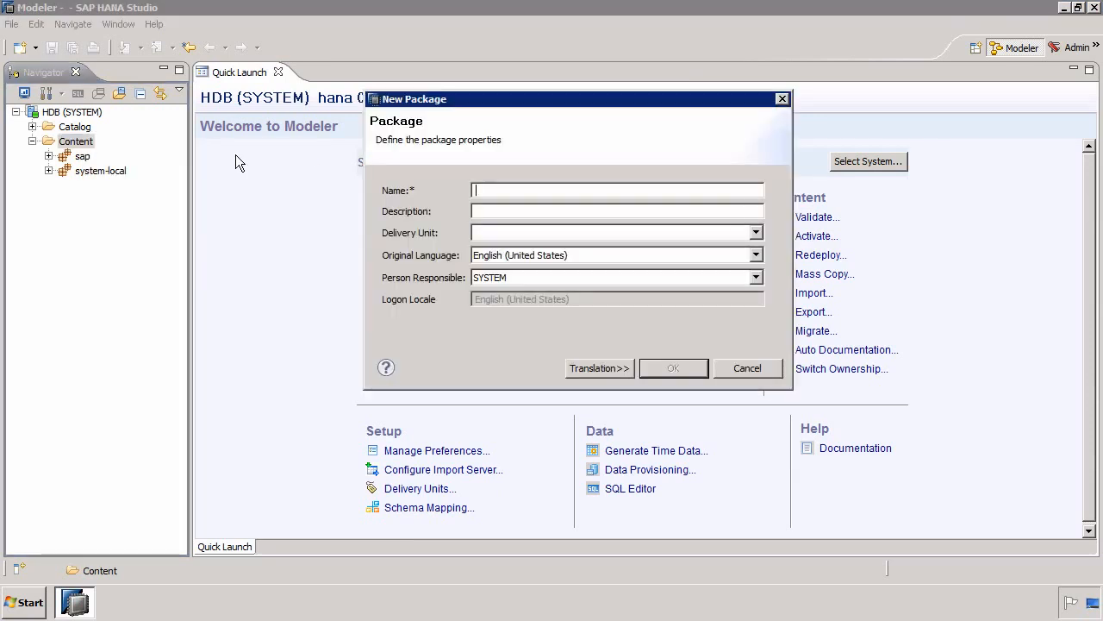
type("sts")
left_click(673, 369)
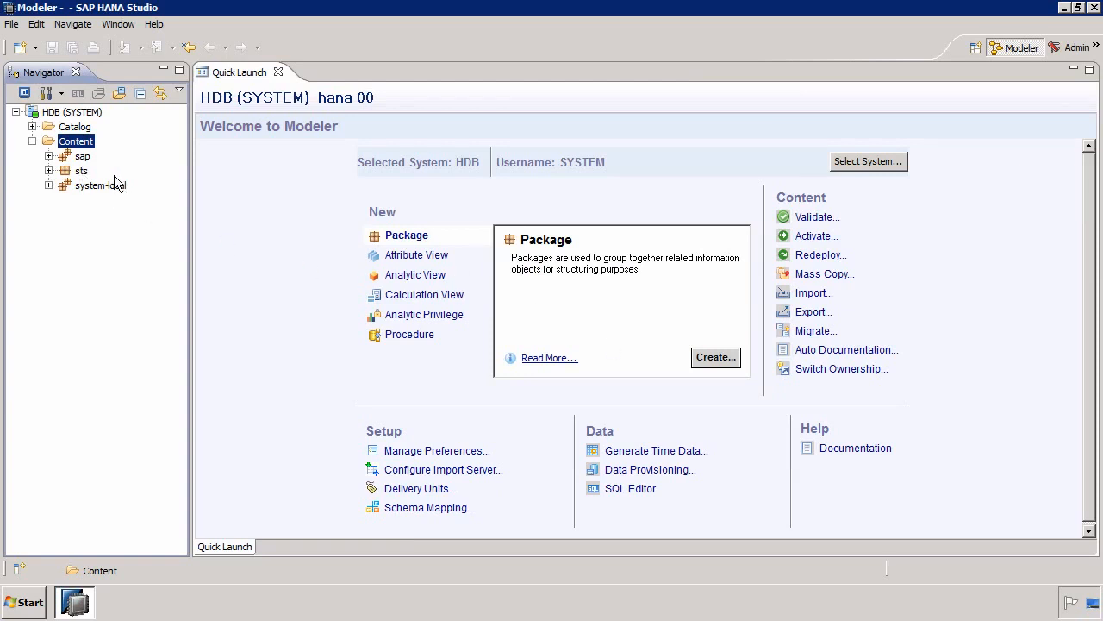
- Start a new standard attribute view named STS_ATT_VIEW in the sts package and proceed to its table selection
right_click(82, 171)
mouse_move(133, 178)
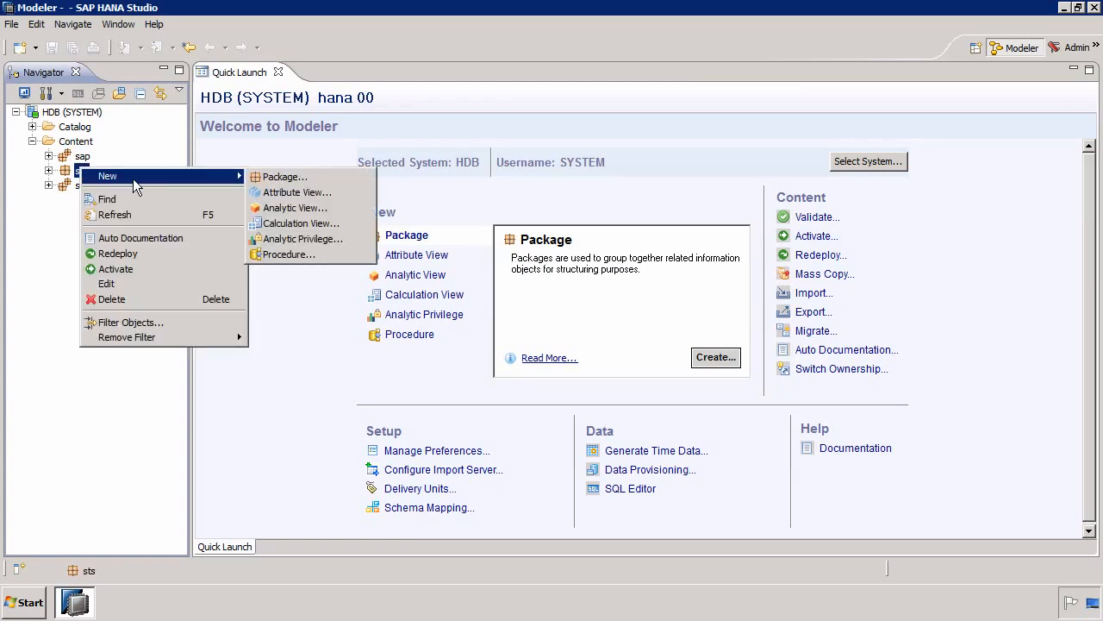
left_click(294, 193)
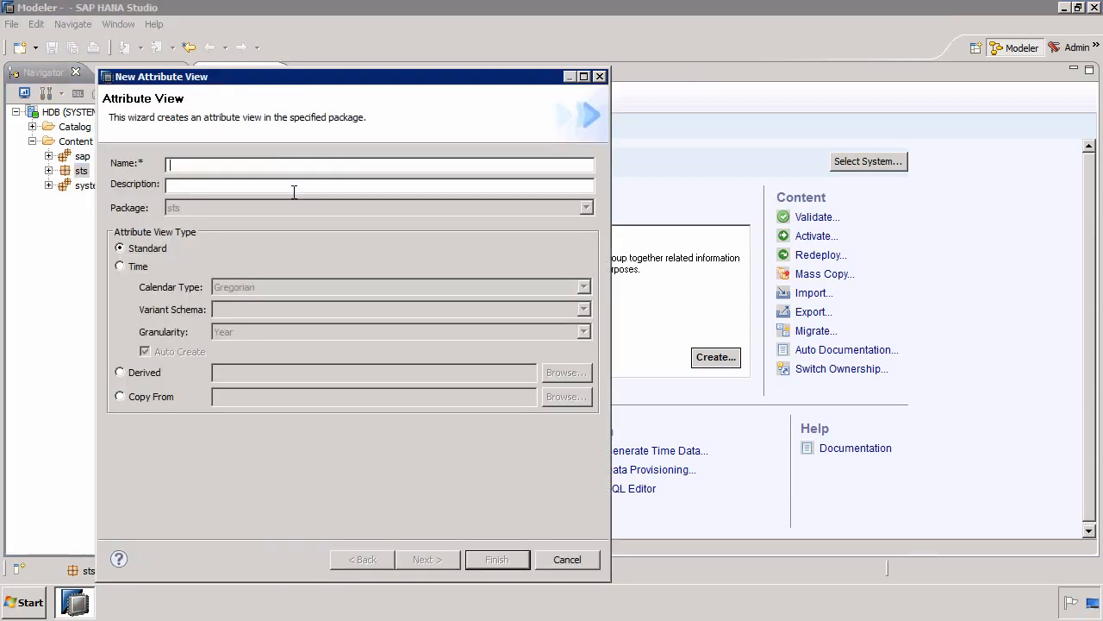
type("STS_ATT_VIEW")
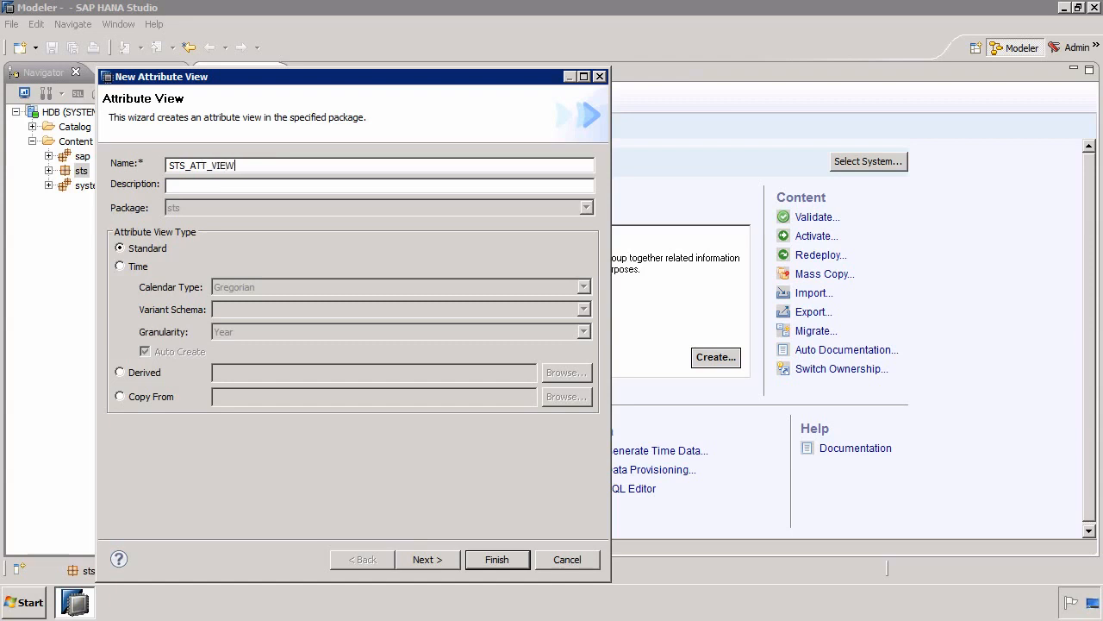
left_click(460, 557)
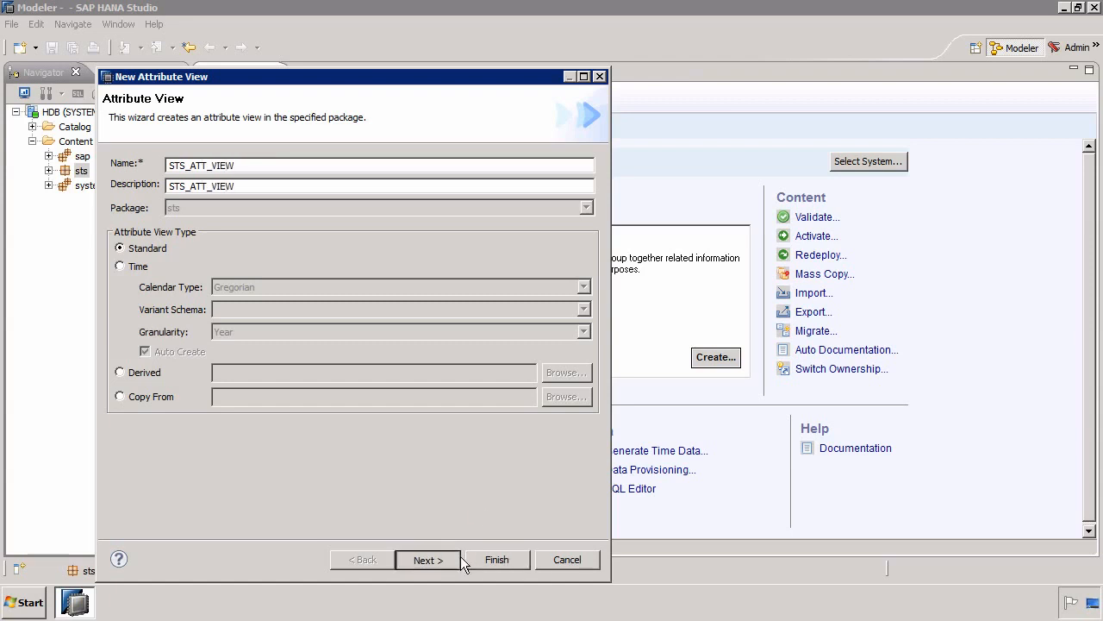
- Add the DIMCUSTOMER table from the STS schema to the attribute view's selected tables
left_click(149, 223)
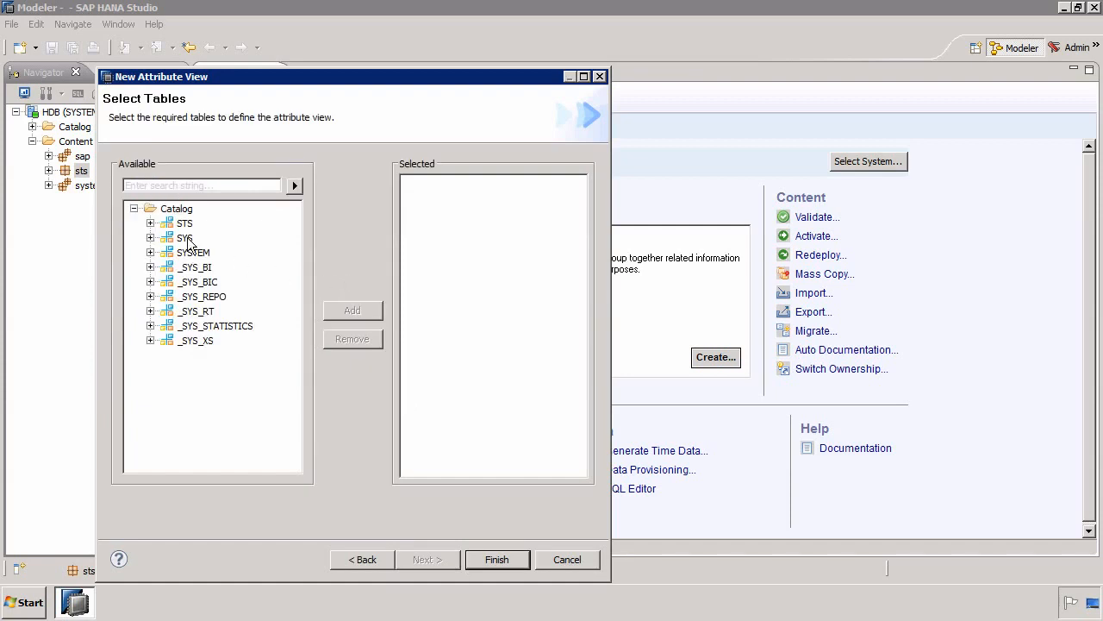
left_click(167, 237)
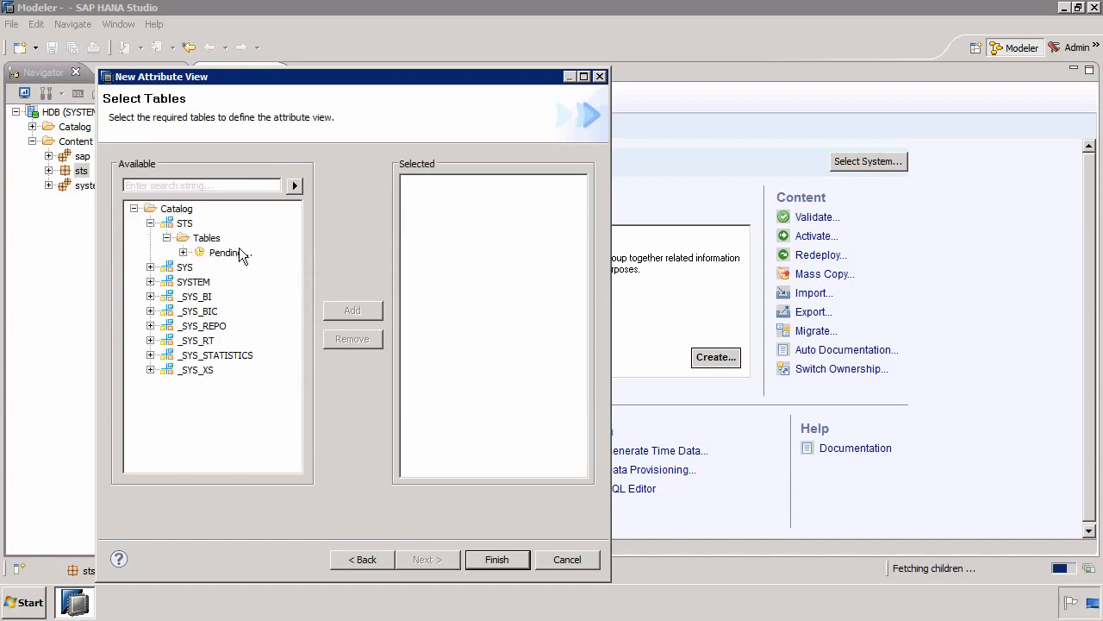
left_click(241, 253)
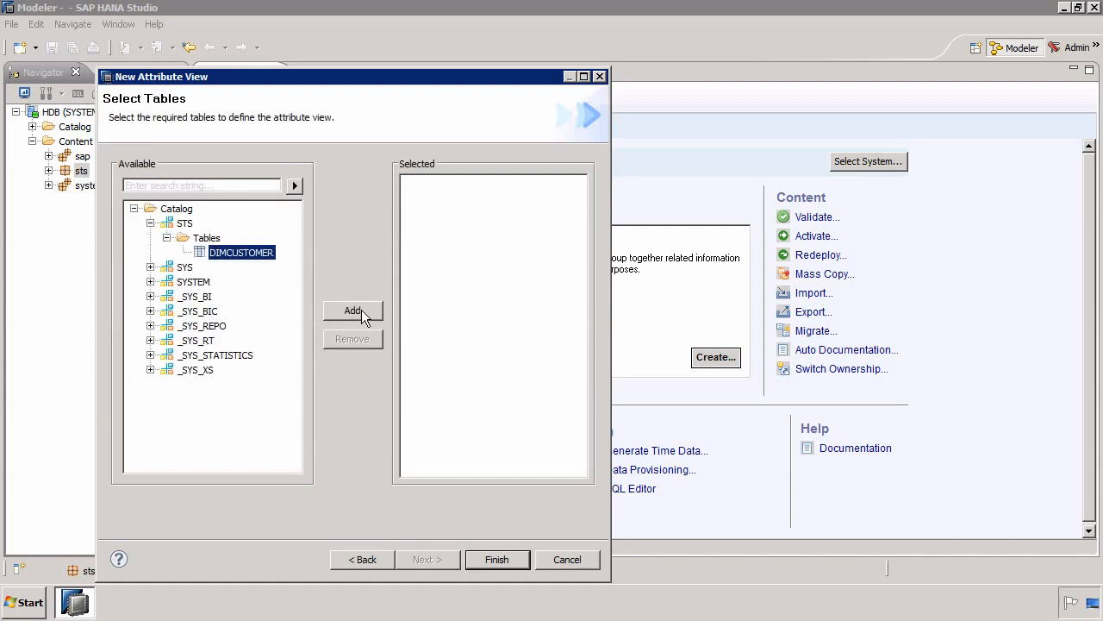
- Finish creating the attribute view and add COMPANYNAME, CITYNAME, COUNTRYNAME and REGIONNAME from DIMCUSTOMER as attributes
left_click(496, 560)
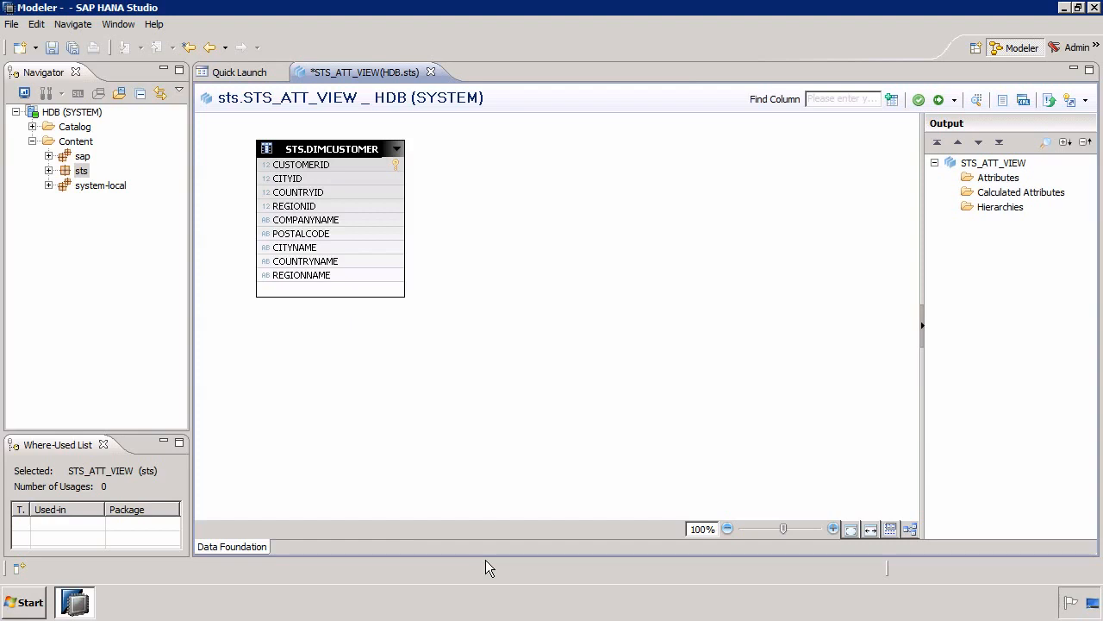
left_click(312, 222)
left_click(312, 248, "ctrl")
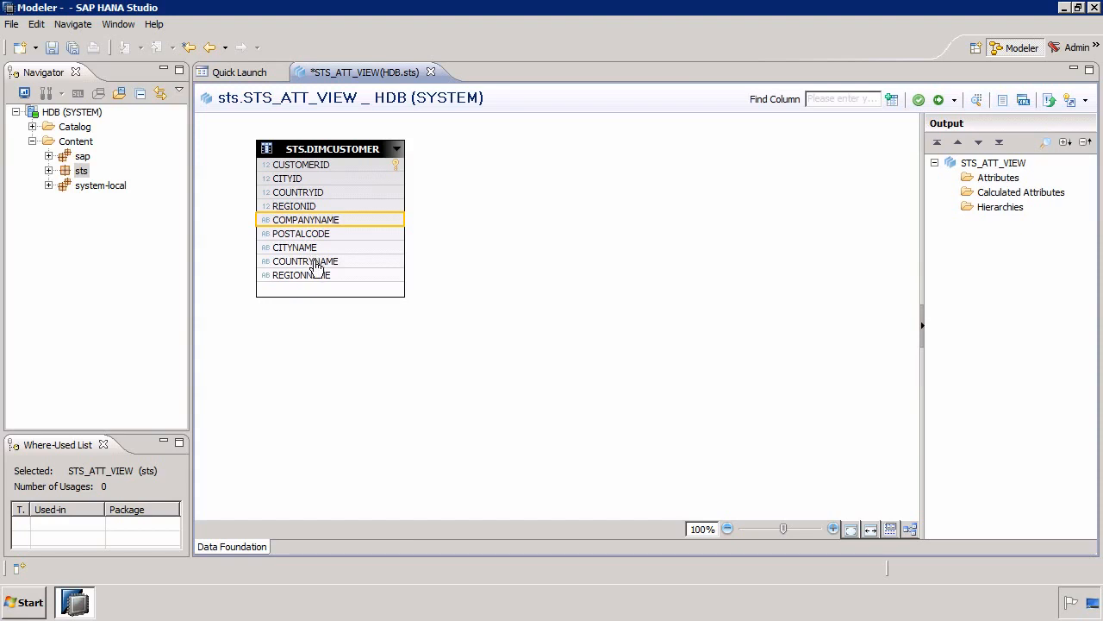
left_click(317, 262, "ctrl")
left_click(319, 278, "ctrl")
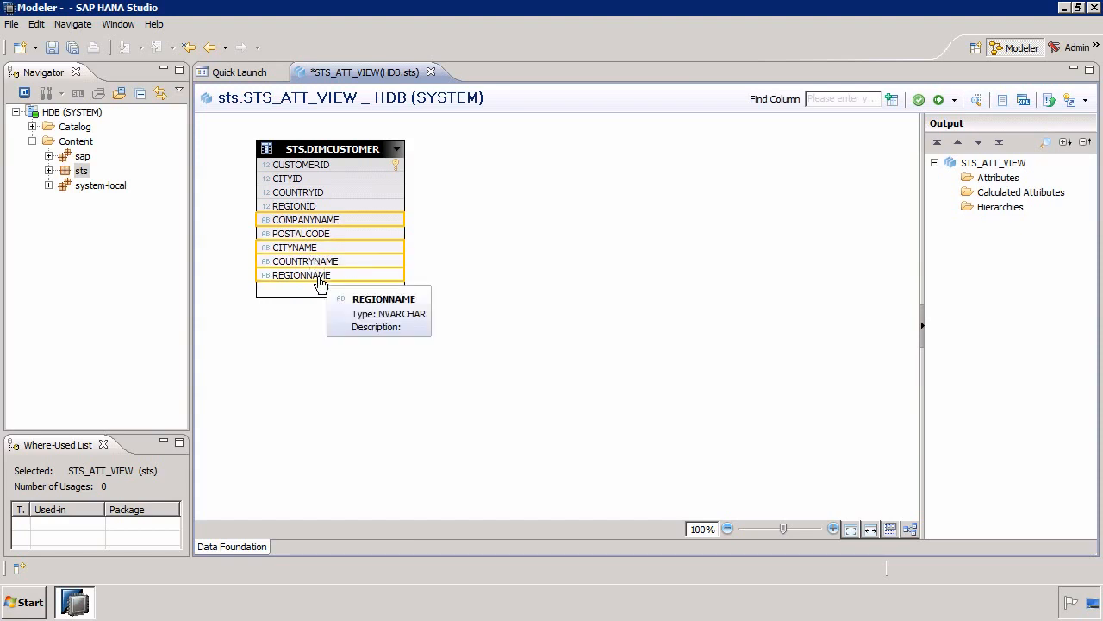
right_click(320, 284)
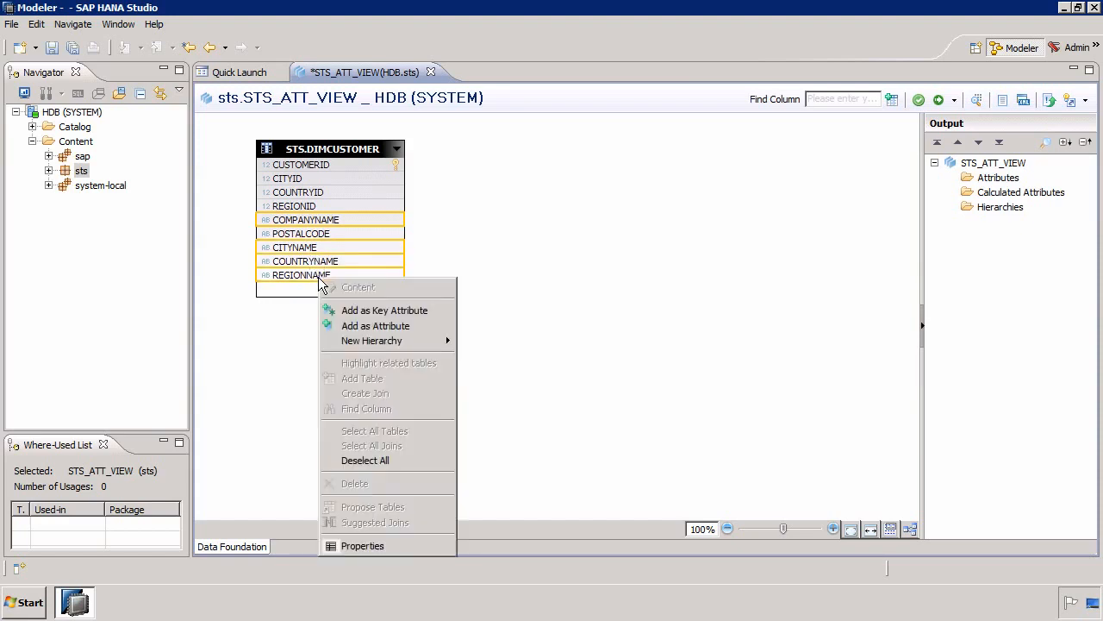
left_click(379, 327)
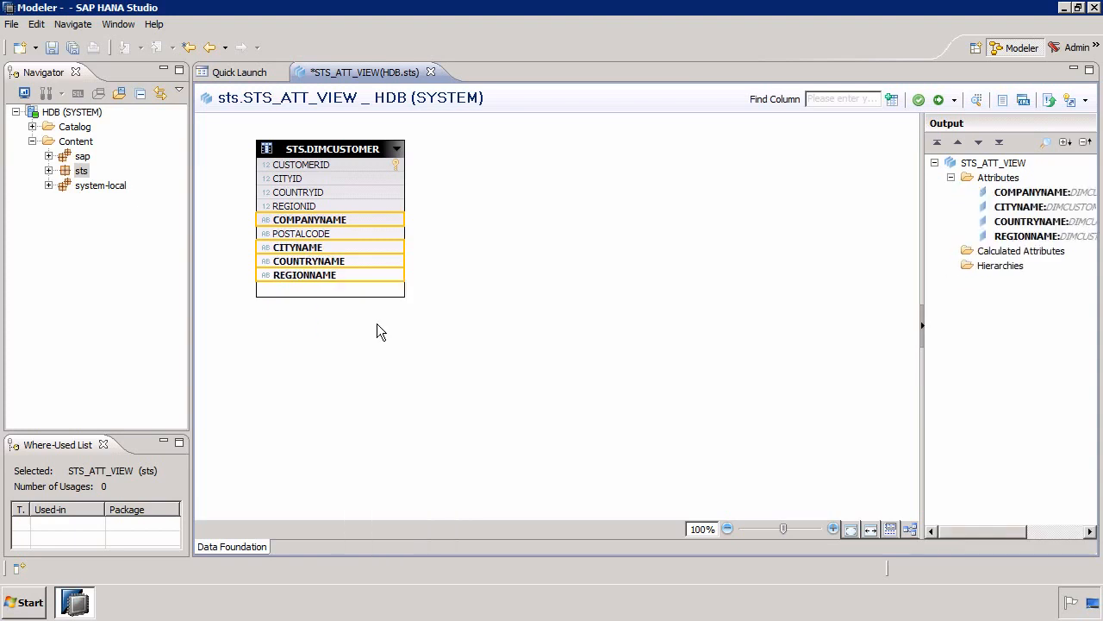
left_click(376, 323)
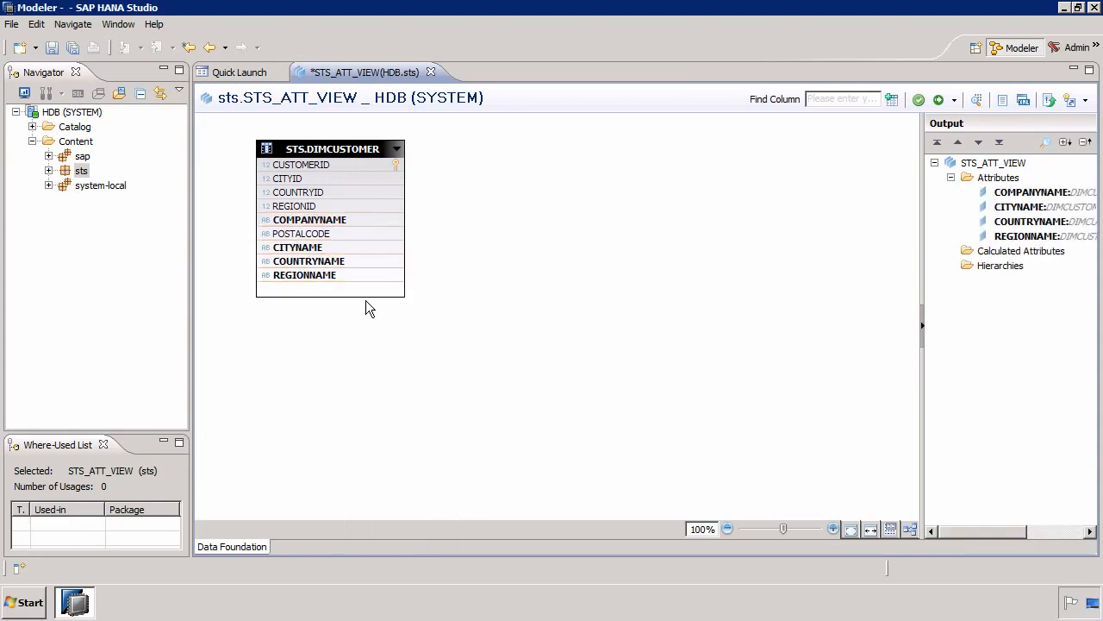
- Add CUSTOMERID as the key attribute, then save and activate the attribute view, agreeing to redeploy it
right_click(330, 165)
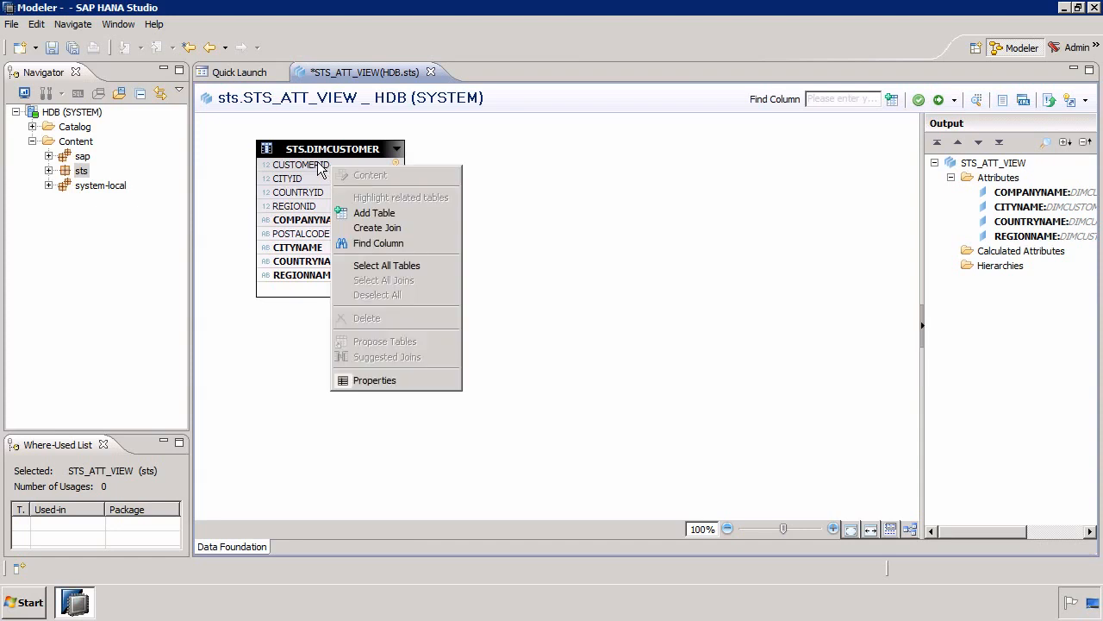
left_click(319, 167)
right_click(330, 164)
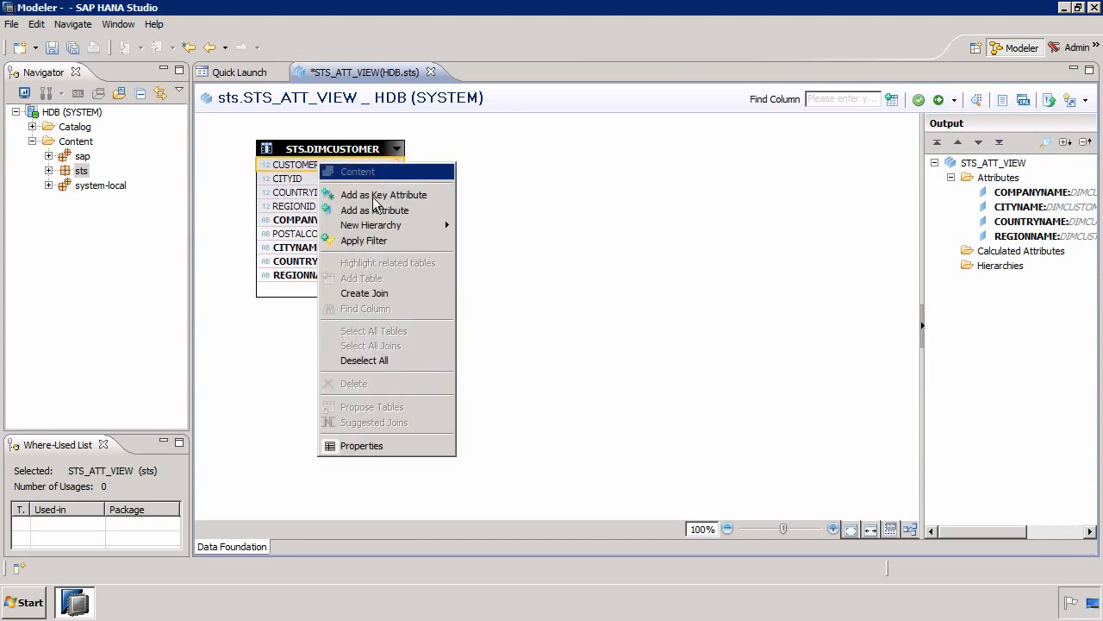
left_click(380, 195)
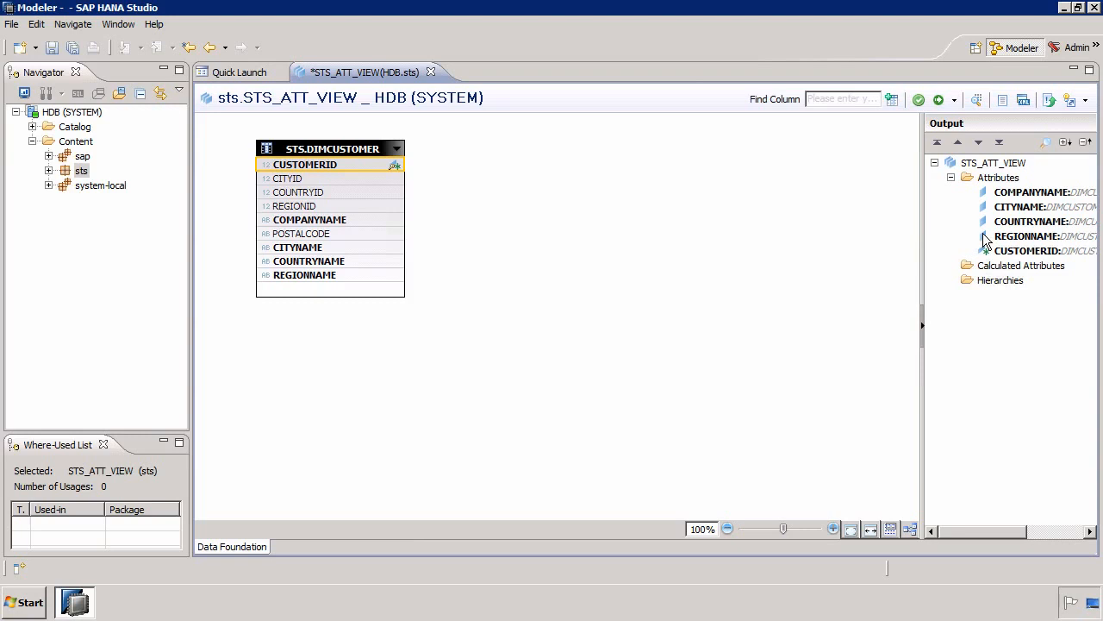
left_click(940, 101)
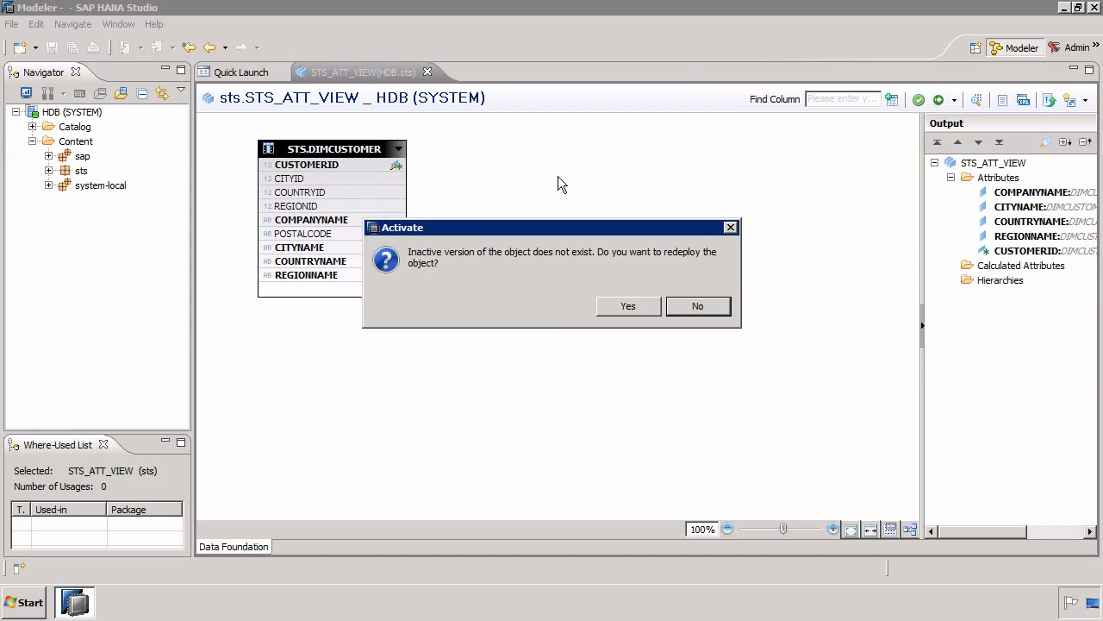
left_click(630, 306)
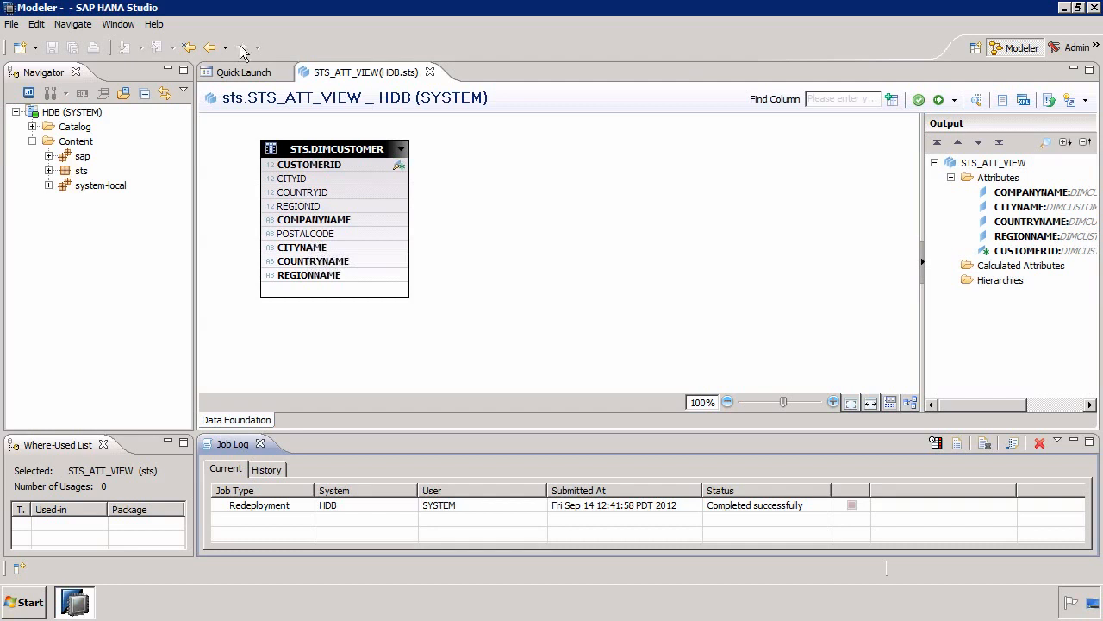
- Start a new analytic privilege named STS_AP in the sts package and proceed to its information model selection
left_click(82, 173)
right_click(82, 172)
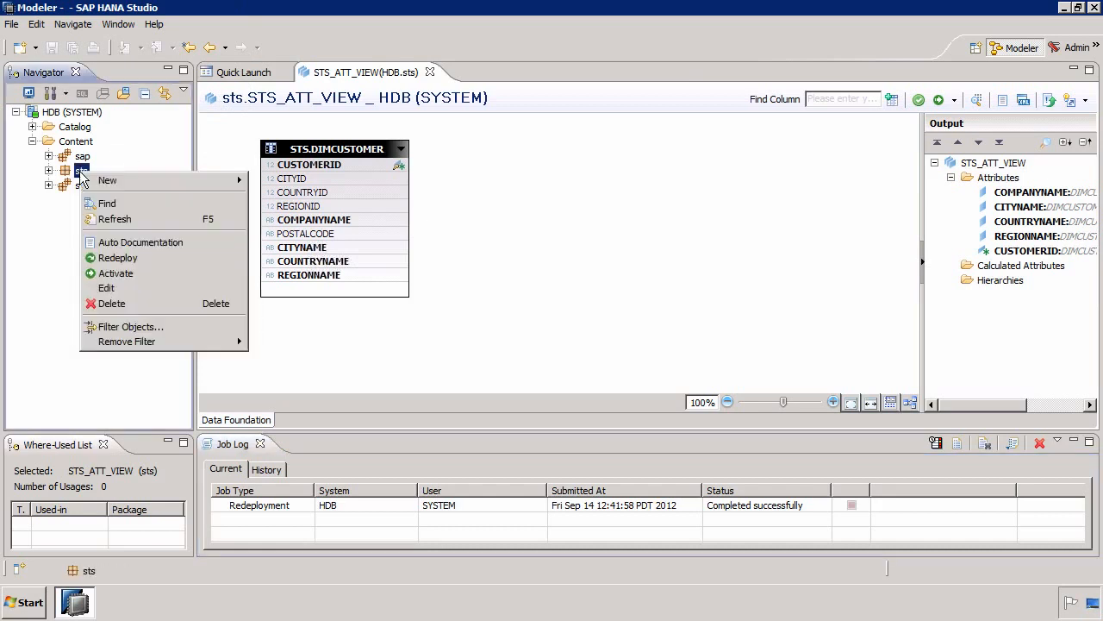
mouse_move(108, 181)
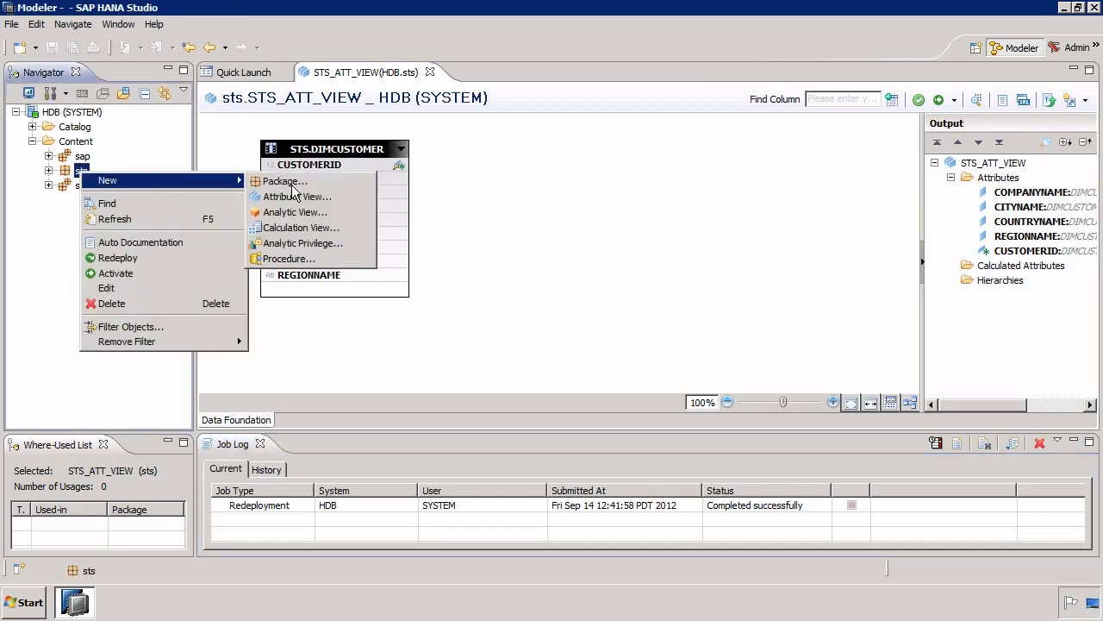
left_click(293, 244)
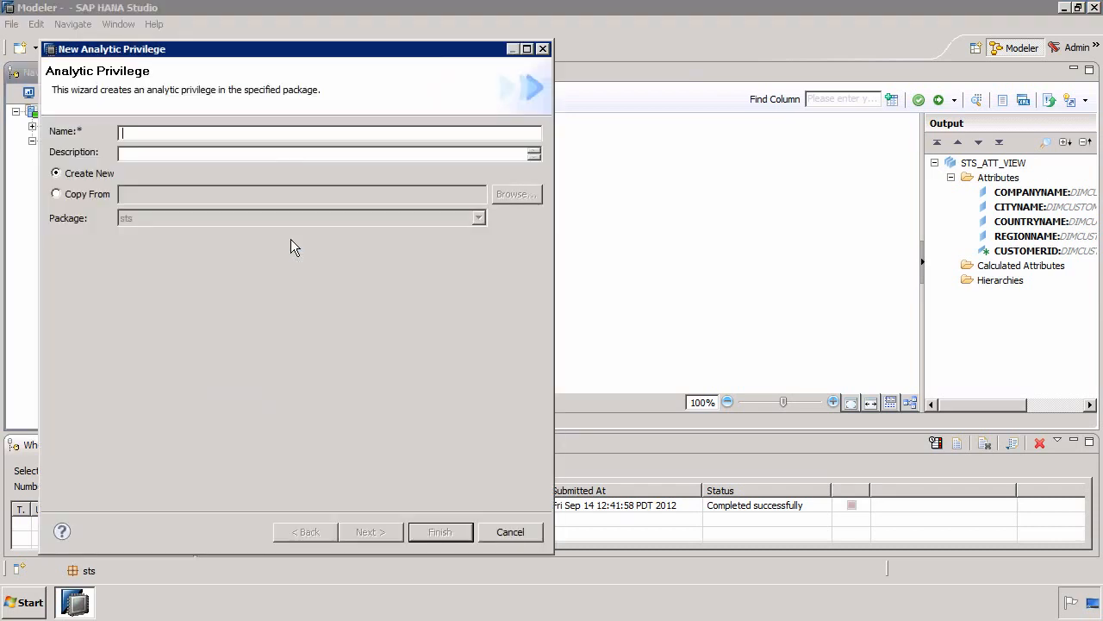
type("STS_AP")
left_click(188, 153)
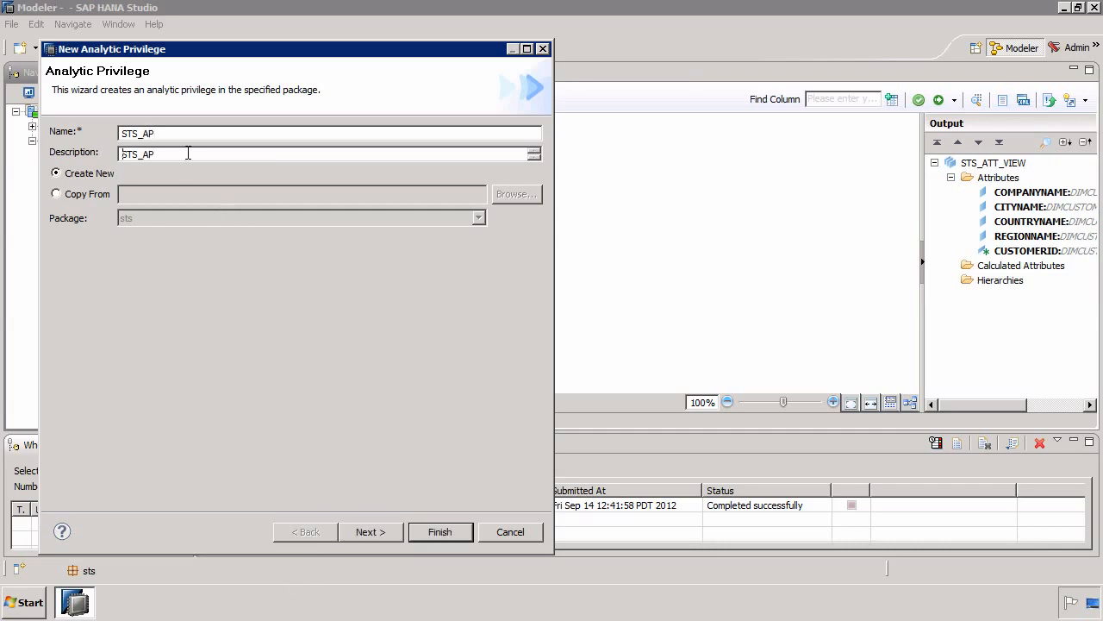
left_click(391, 532)
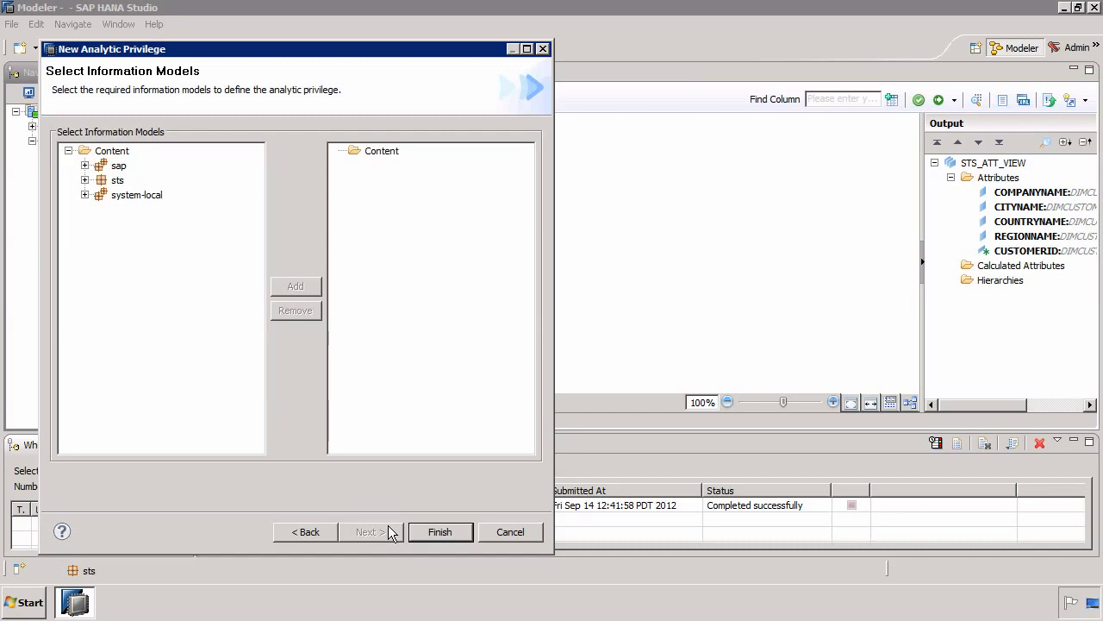
- Add STS_ATT_VIEW from the sts package to the analytic privilege, finish creating it, and save and activate it
left_click(85, 179)
left_click(100, 196)
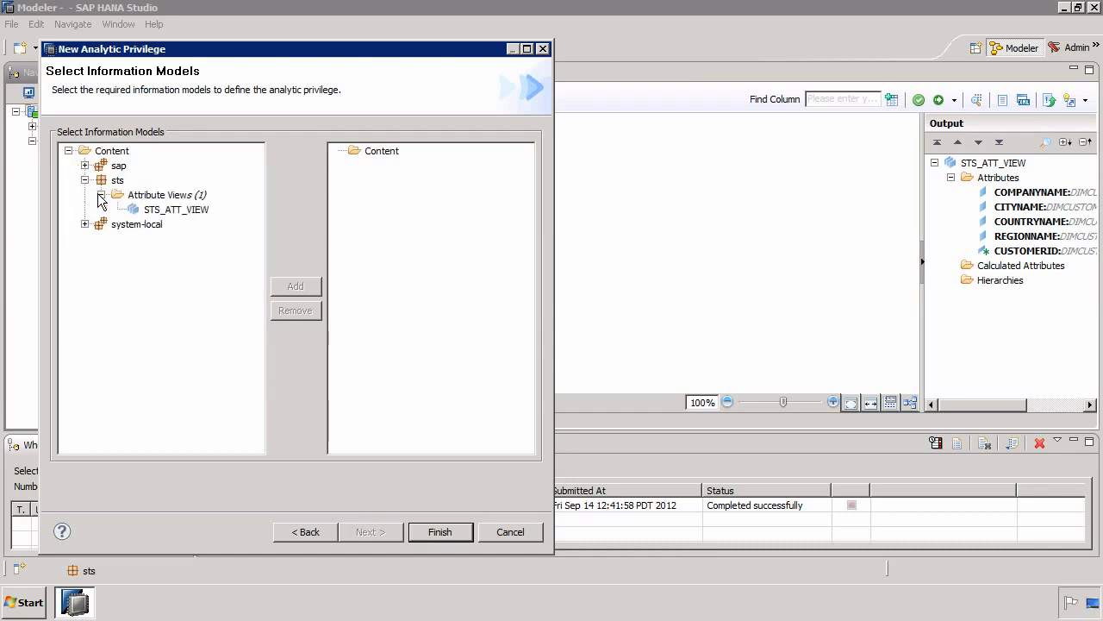
left_click(175, 211)
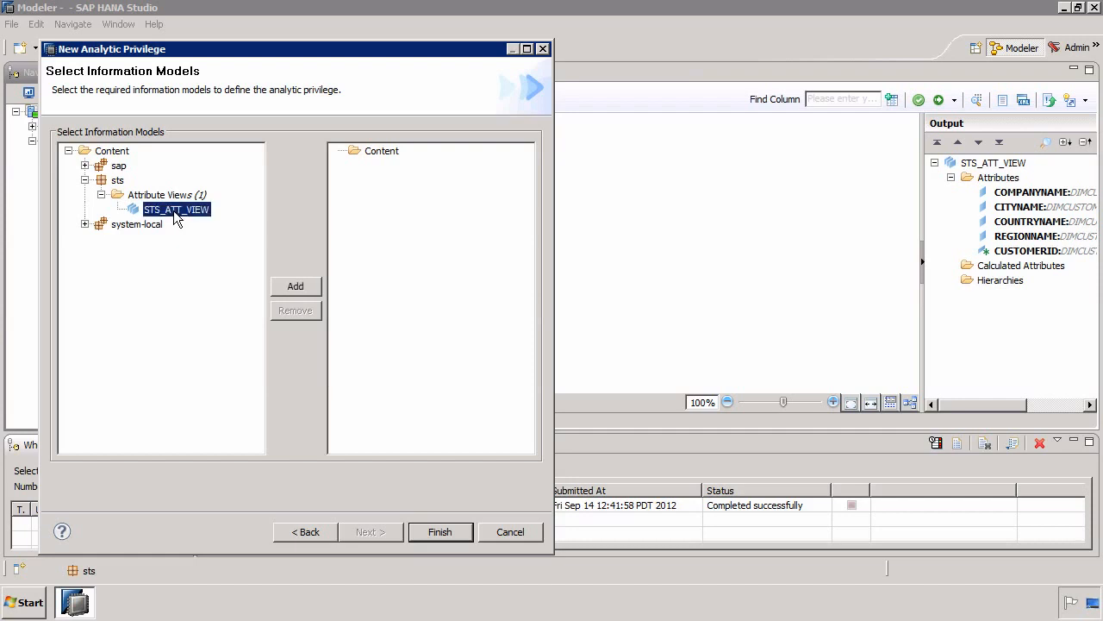
left_click(291, 285)
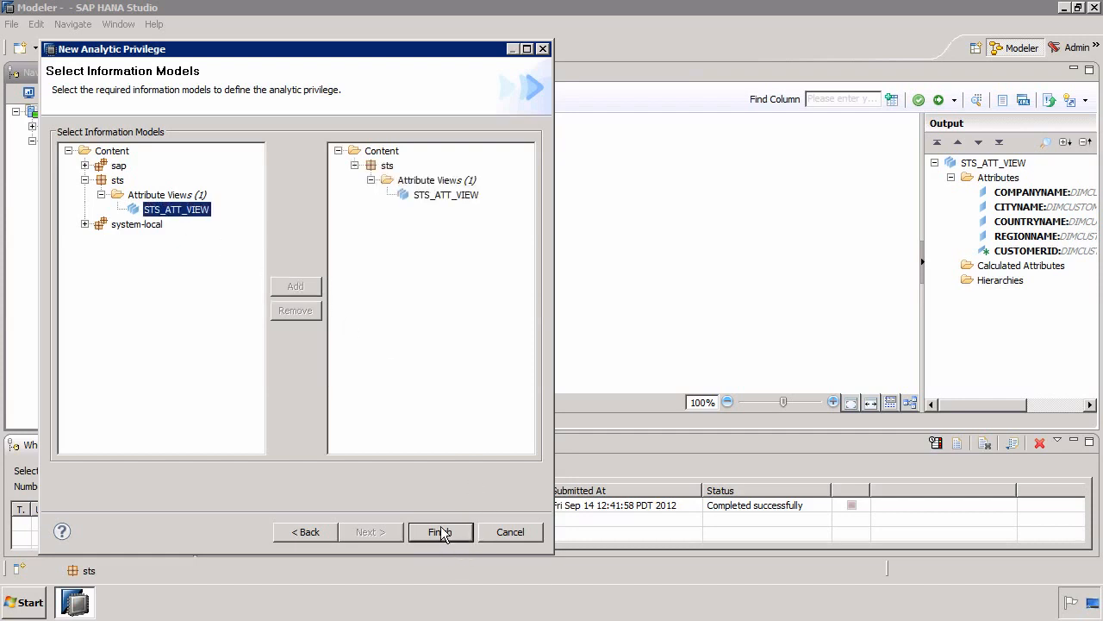
left_click(440, 532)
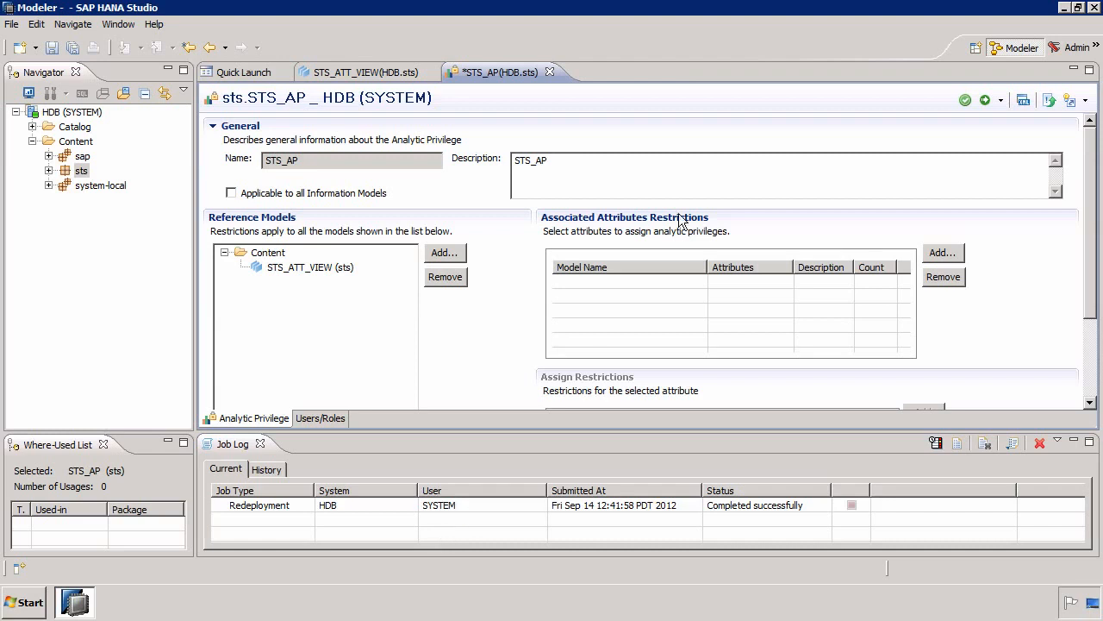
left_click(987, 102)
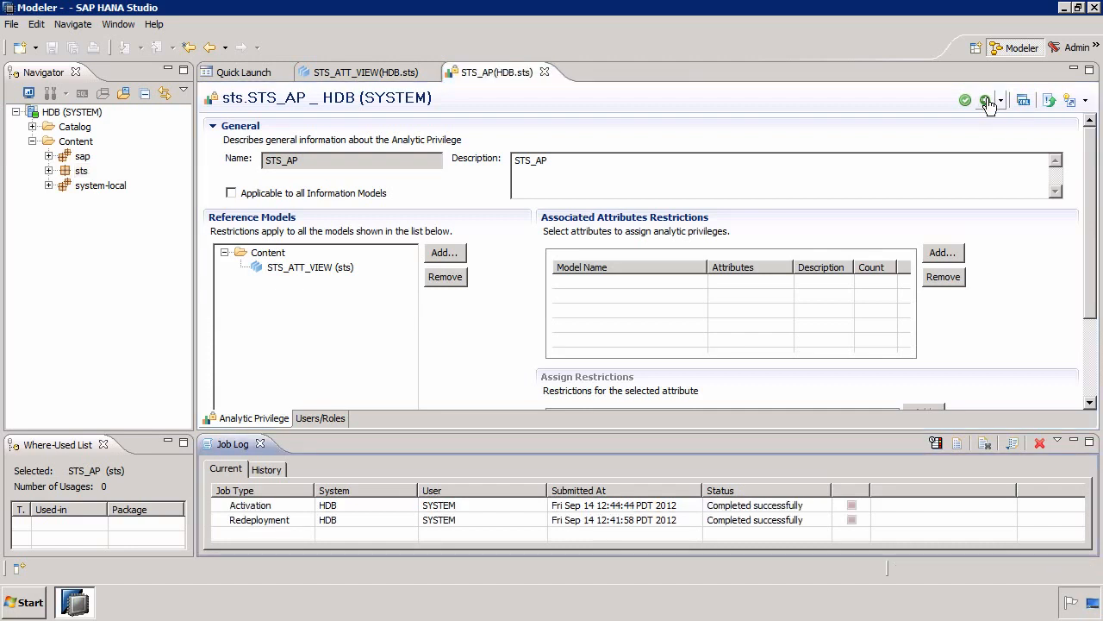
- Expand the sts package's attribute views and analytic privileges to check the created objects
left_click(49, 171)
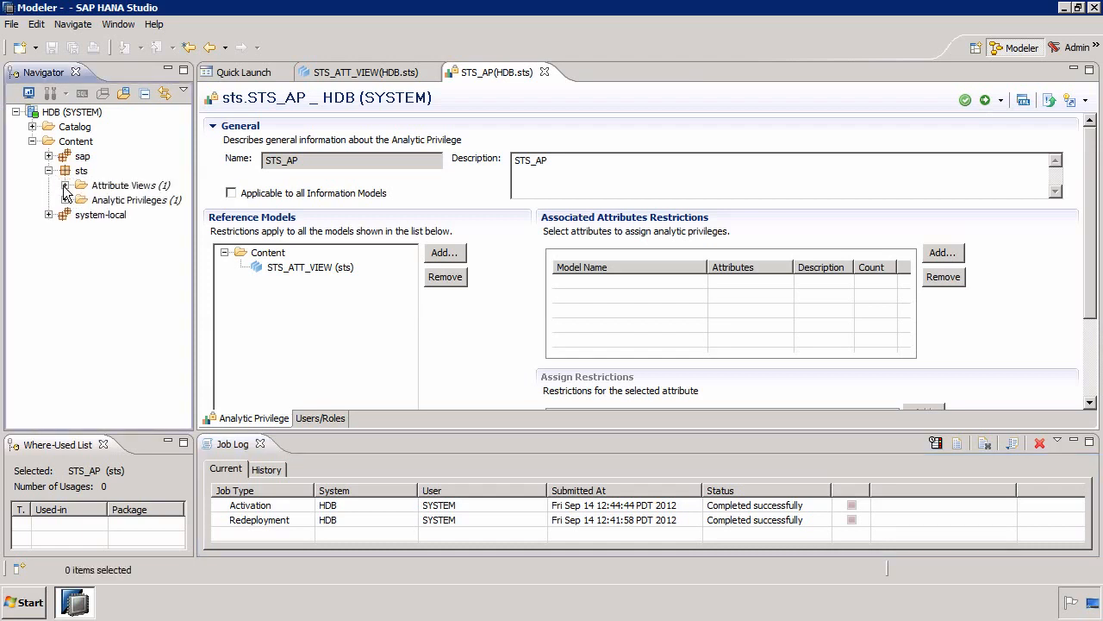
left_click(65, 185)
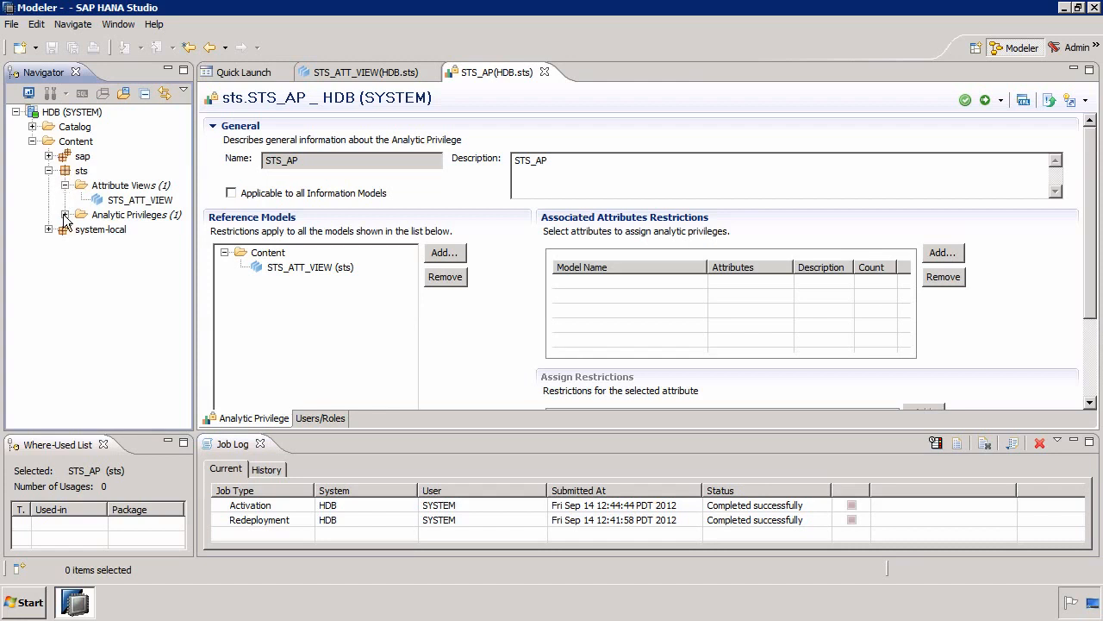
left_click(64, 214)
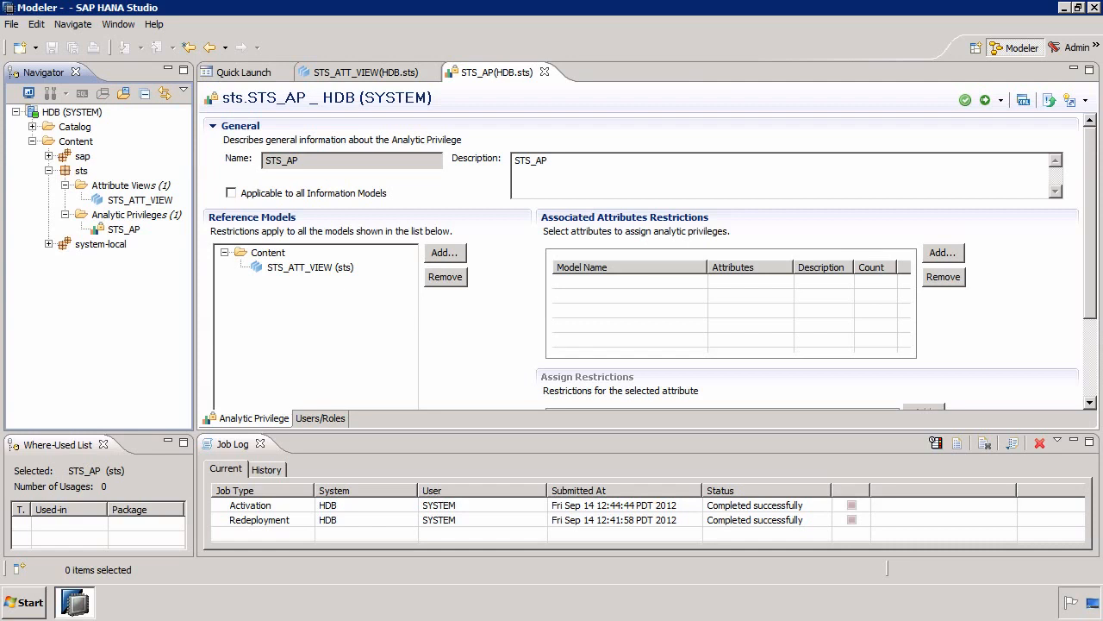
- Collapse the Content folder and expand the Catalog's Authorization folder down to its list of users
left_click(32, 141)
left_click(32, 127)
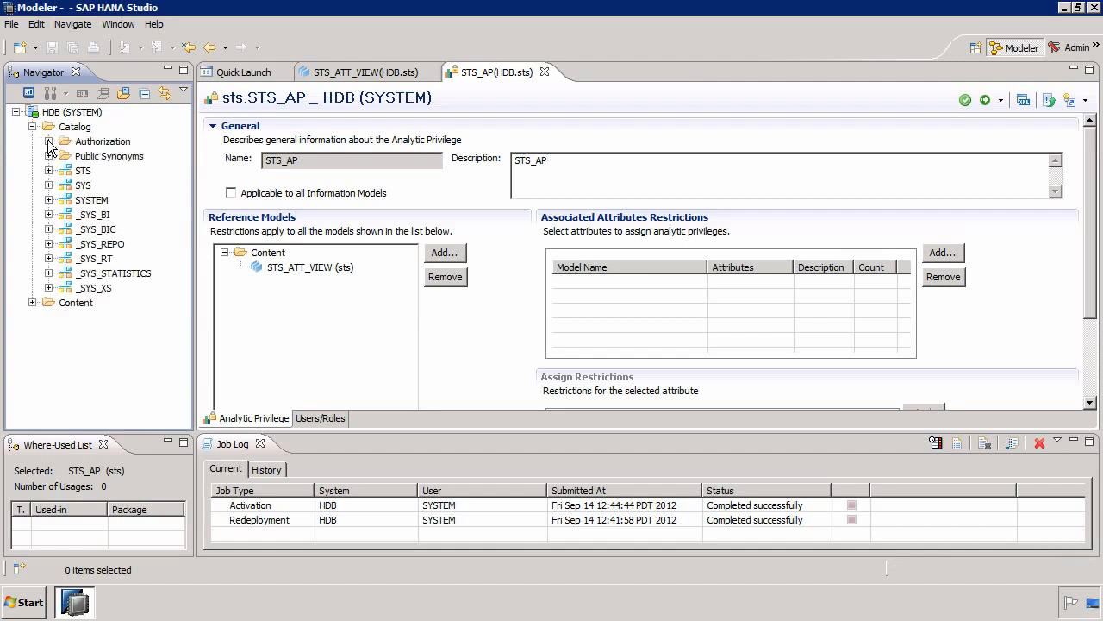
left_click(48, 141)
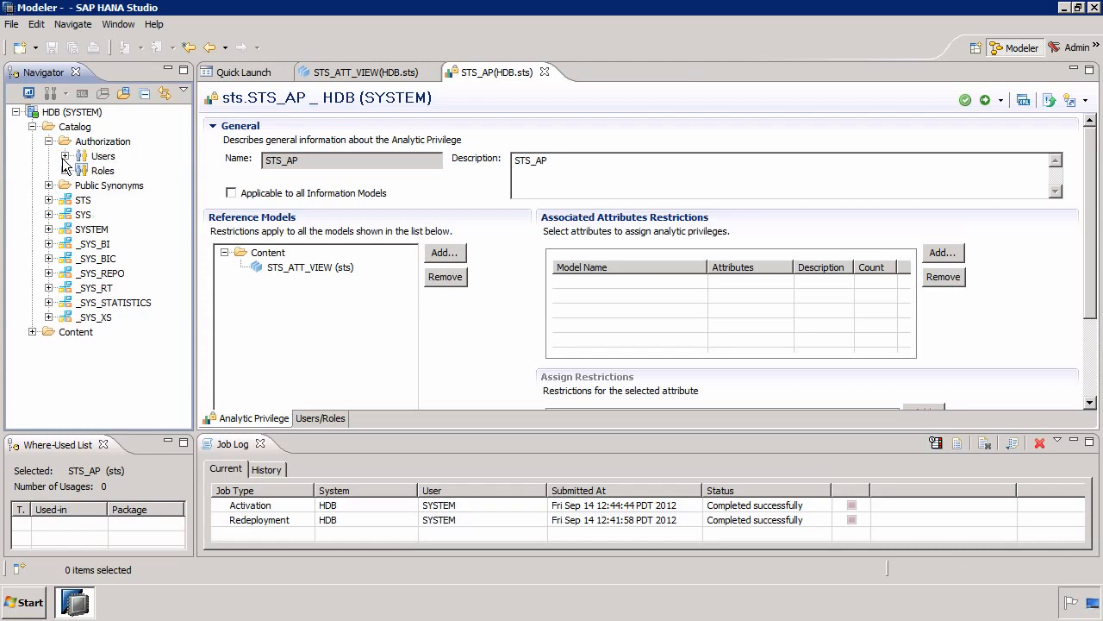
left_click(66, 156)
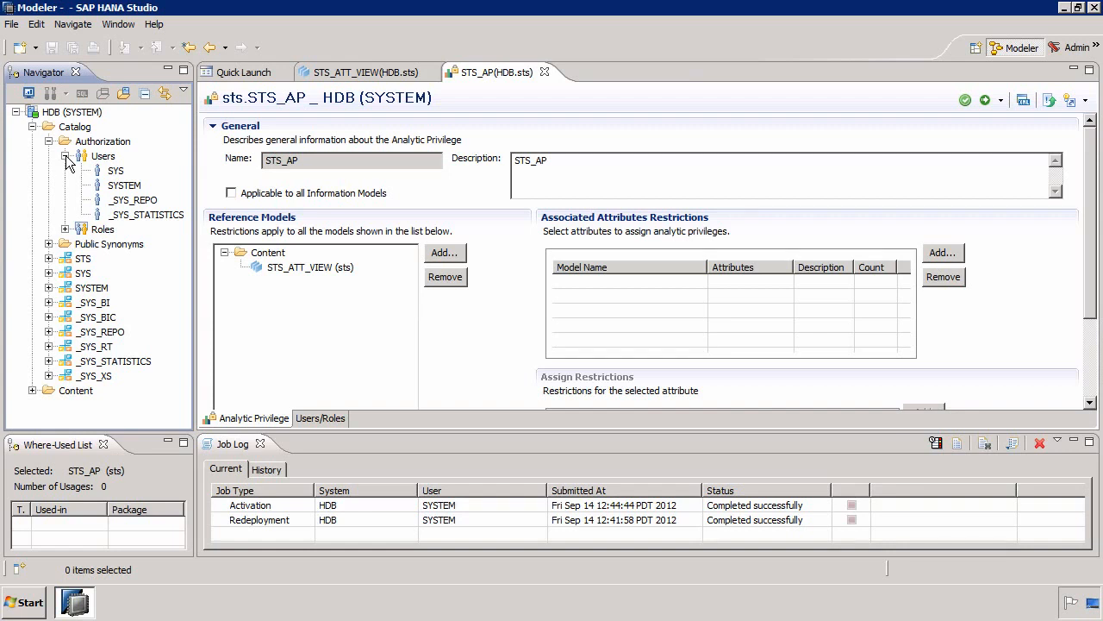
- Close the STS_AP and STS_ATT_VIEW editors and the Quick Launch page
left_click(545, 72)
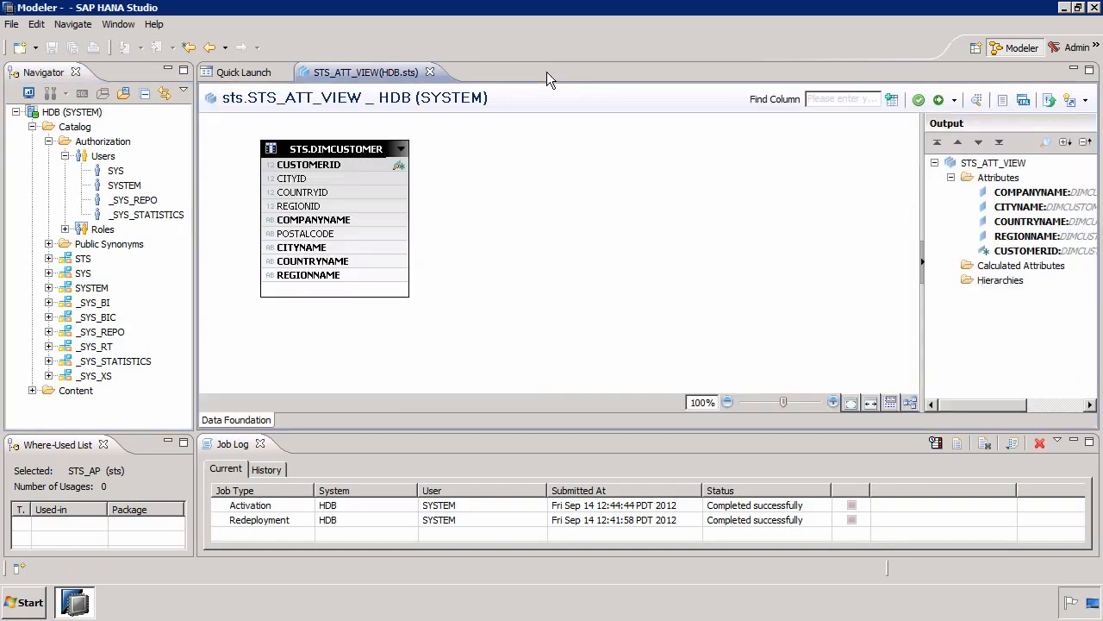
left_click(430, 72)
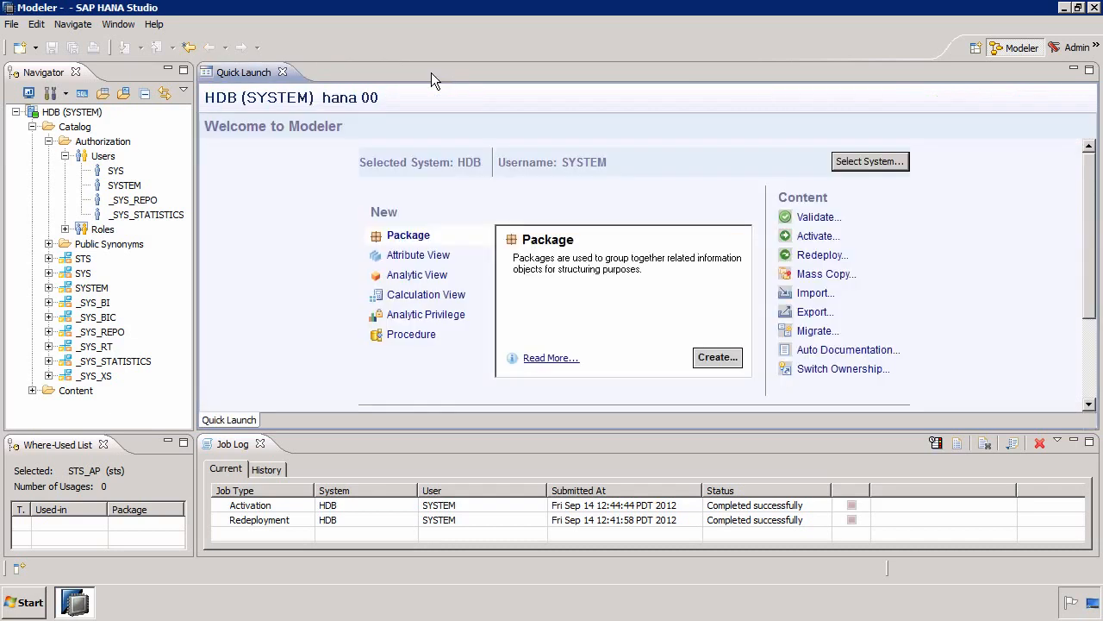
left_click(281, 72)
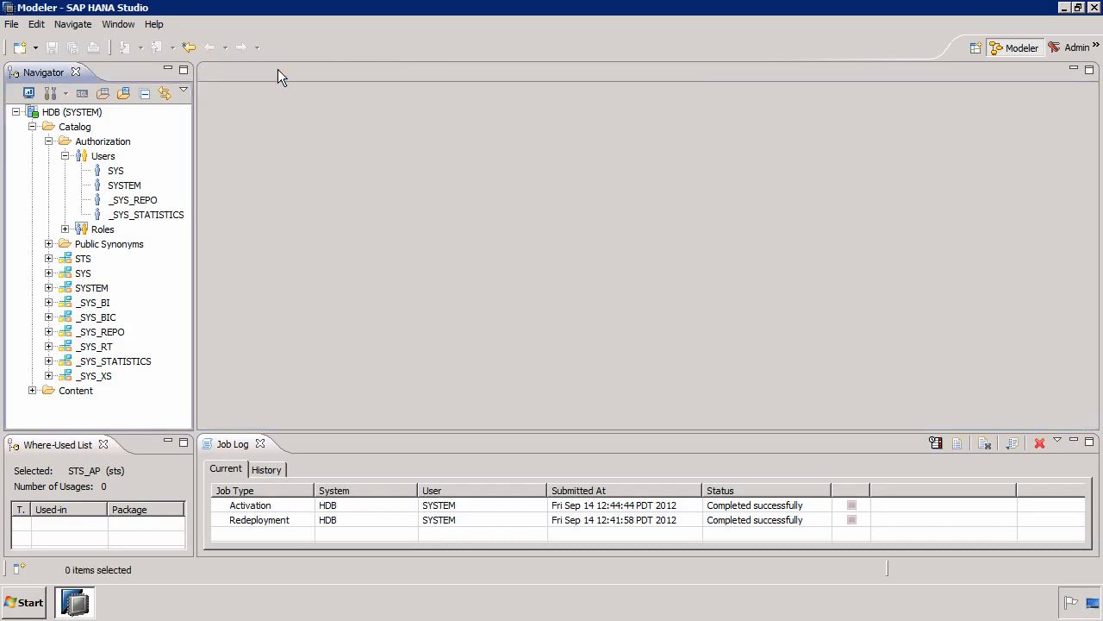
- Create a new database user named STS_ATT_READ with password authentication, entering and confirming the user's password, and deploy it
right_click(117, 156)
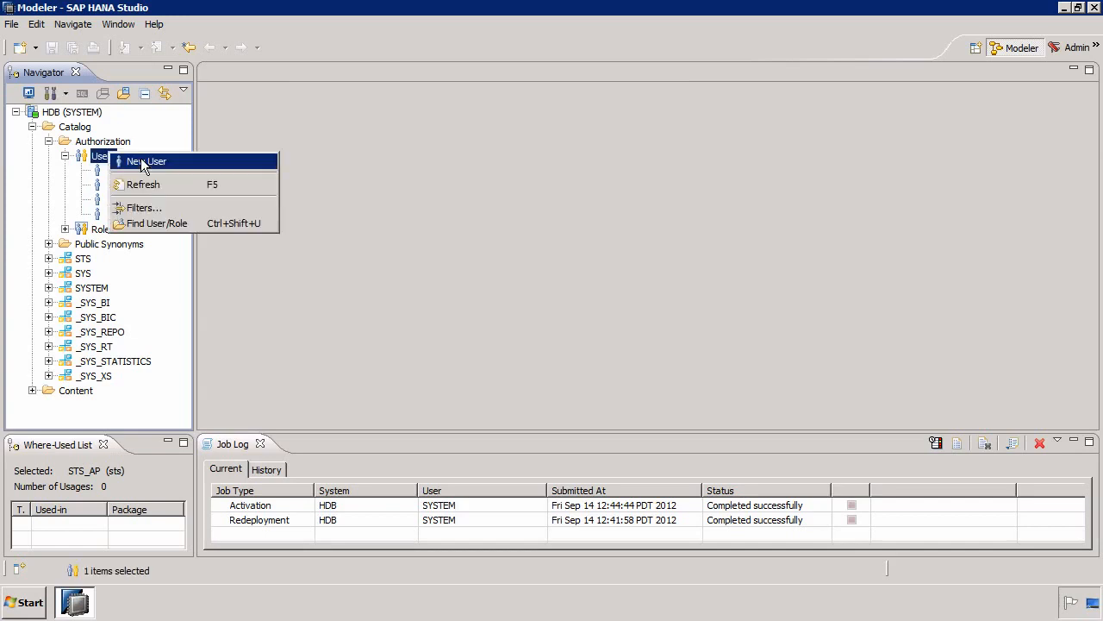
left_click(140, 161)
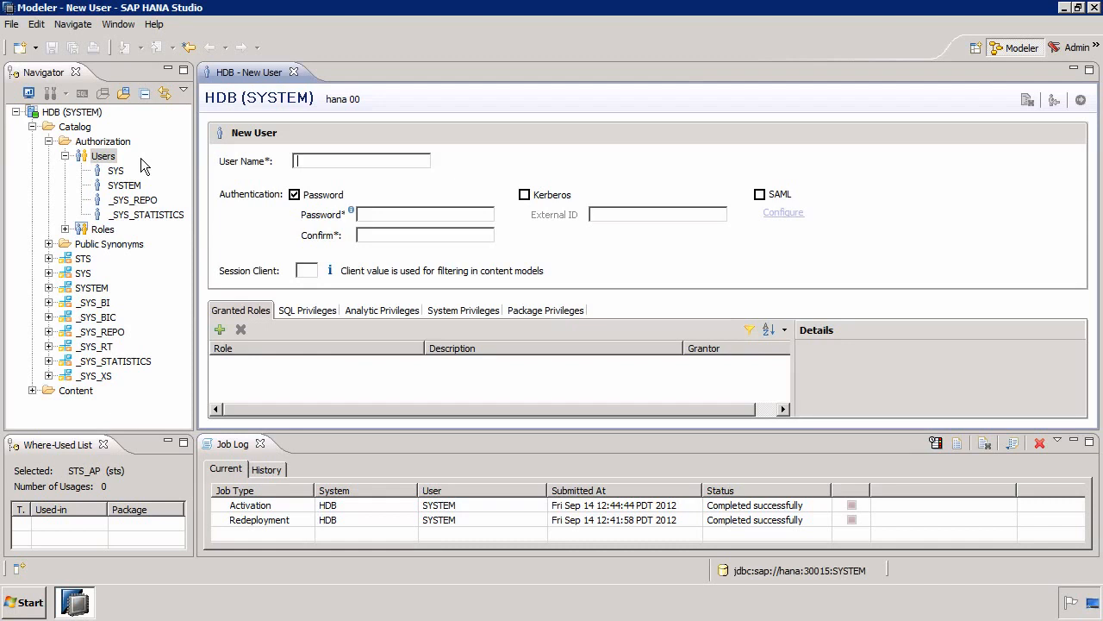
type("STS_")
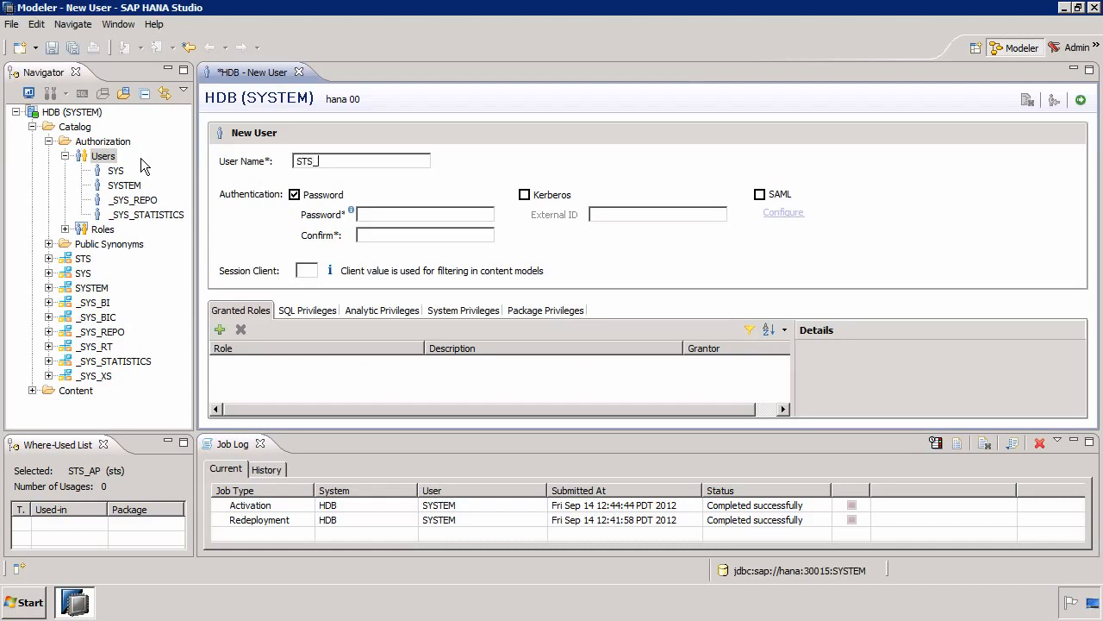
type("ATT_READ")
type("Welcome1Welcome1")
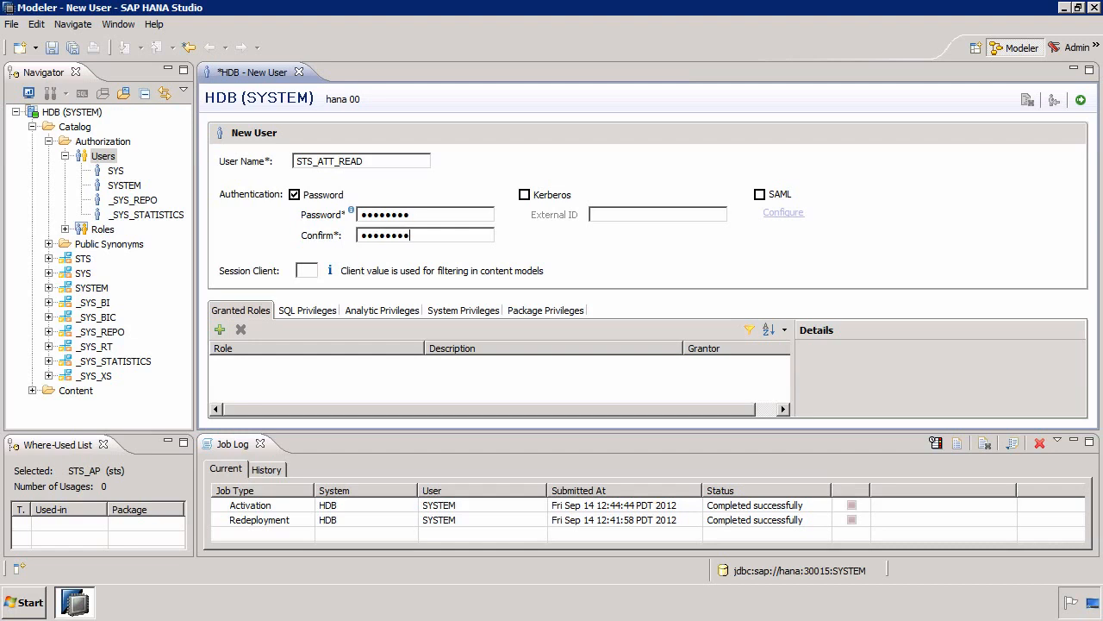
left_click(1081, 102)
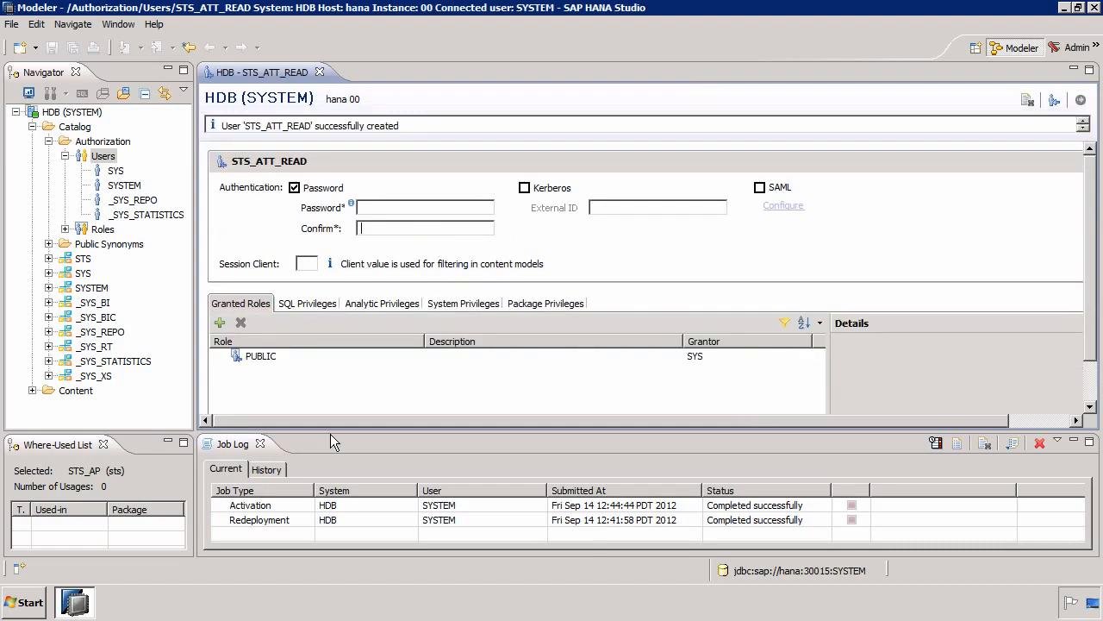
- Close the Job Log and Where-Used List views to enlarge the user editor
left_click(259, 444)
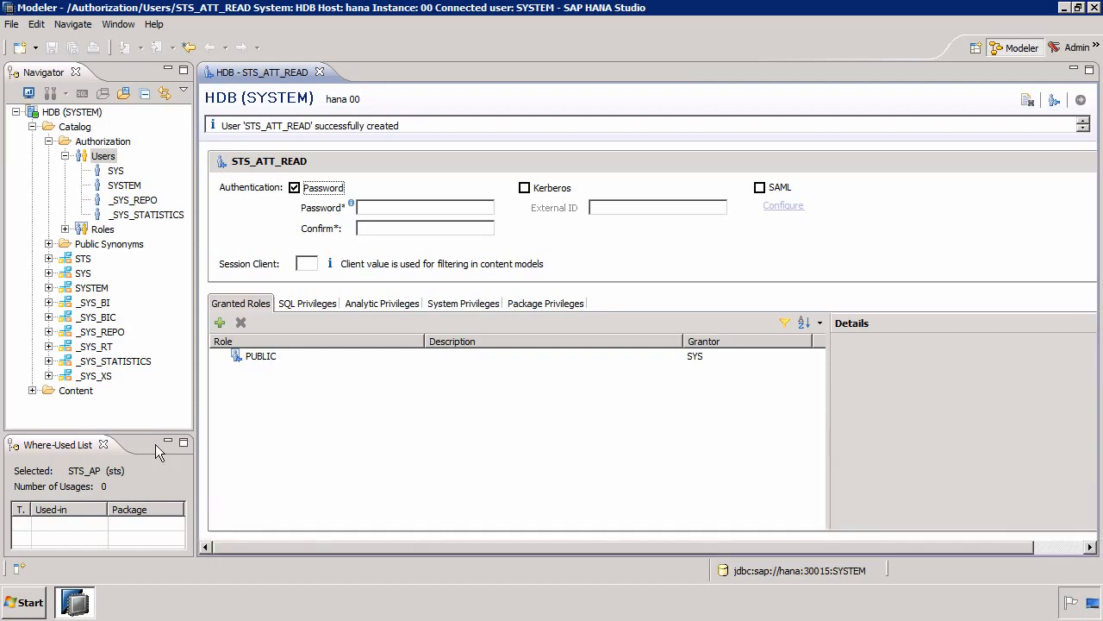
left_click(102, 444)
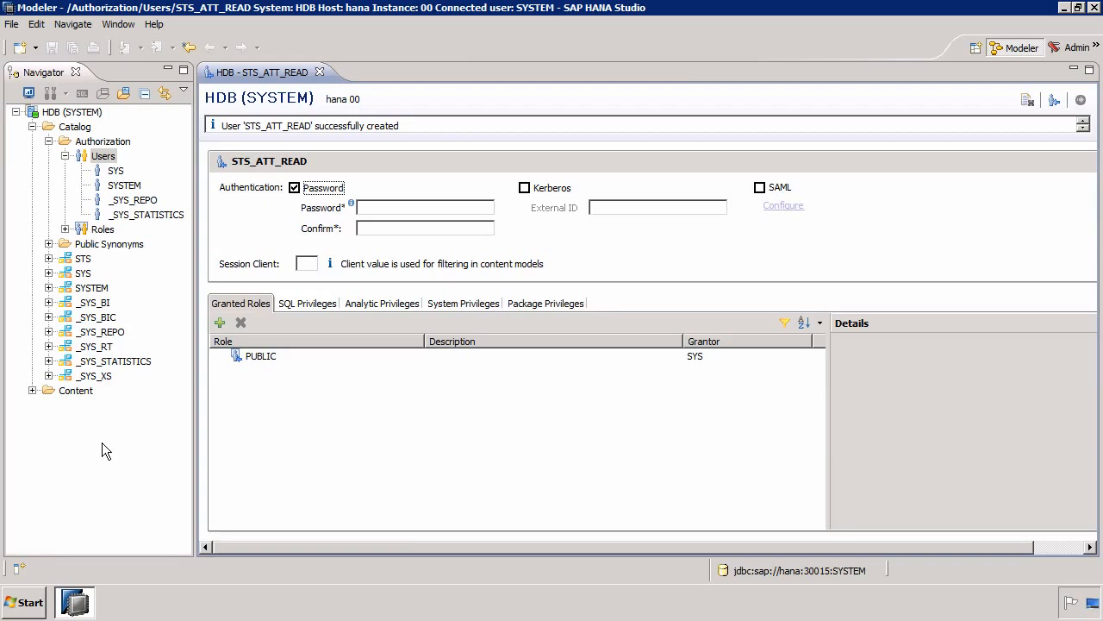
- Grant STS_ATT_READ the SELECT SQL privilege on sts/STS_ATT_VIEW (_SYS_BIC) and deploy the user
left_click(320, 308)
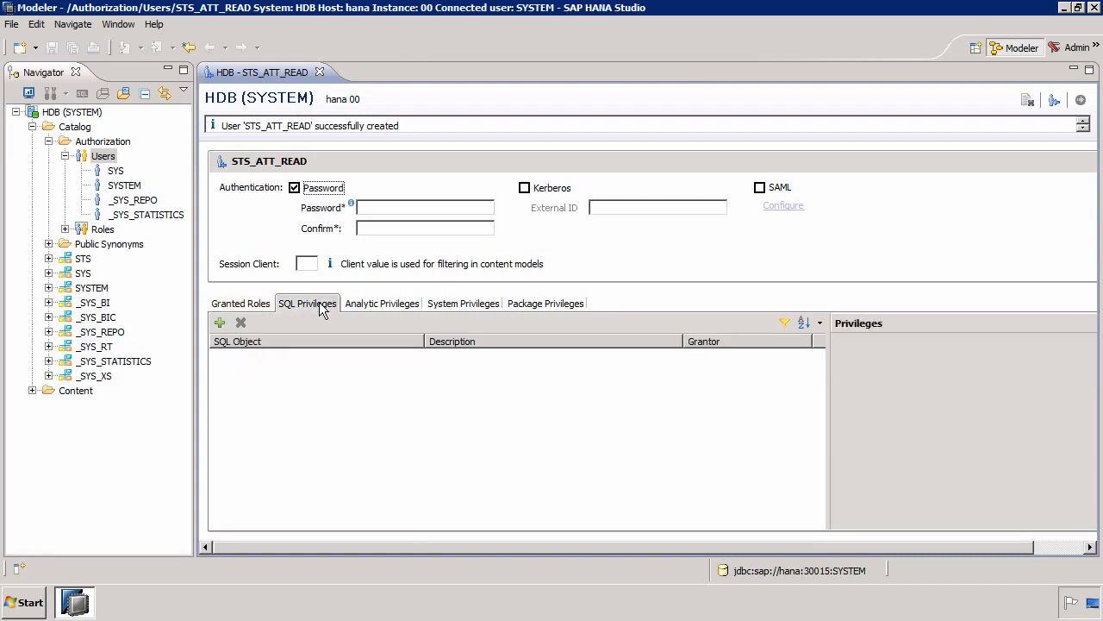
left_click(220, 323)
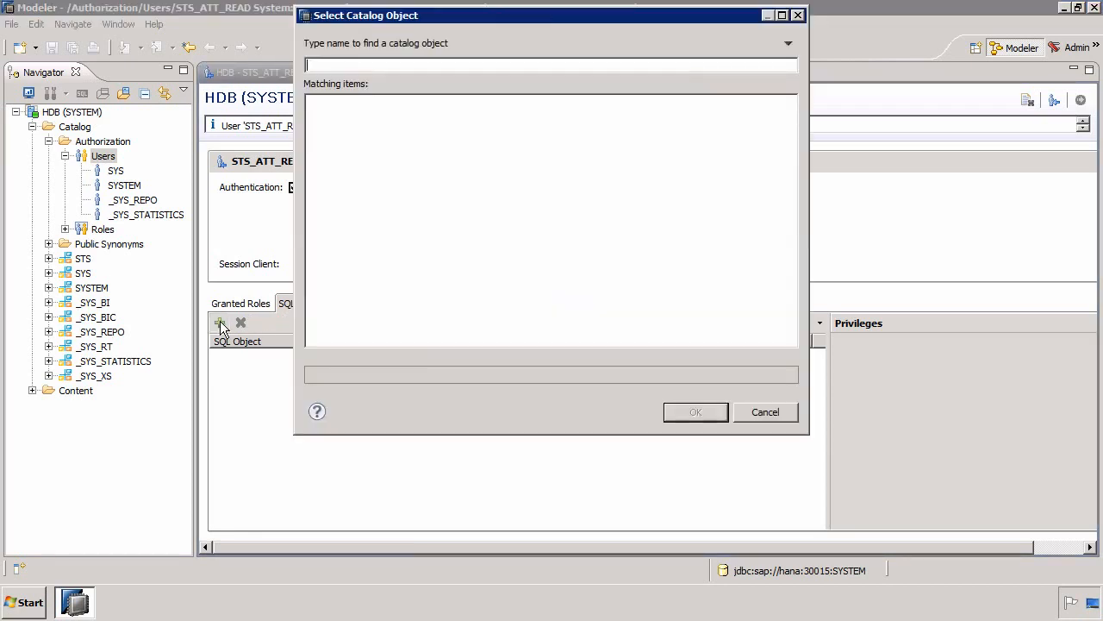
type("sts")
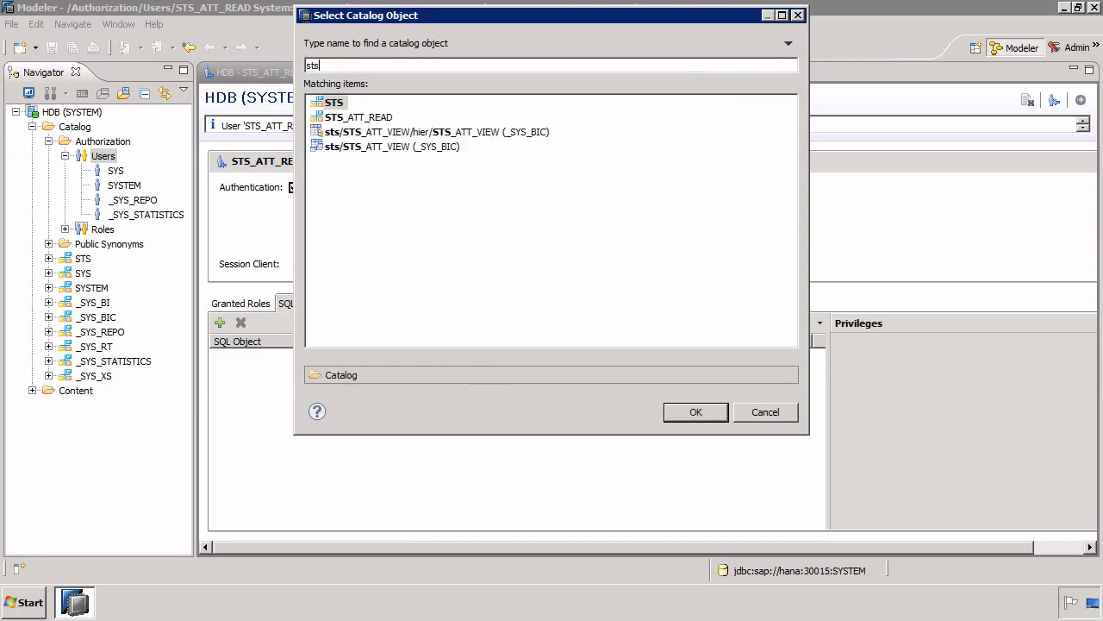
left_click(383, 148)
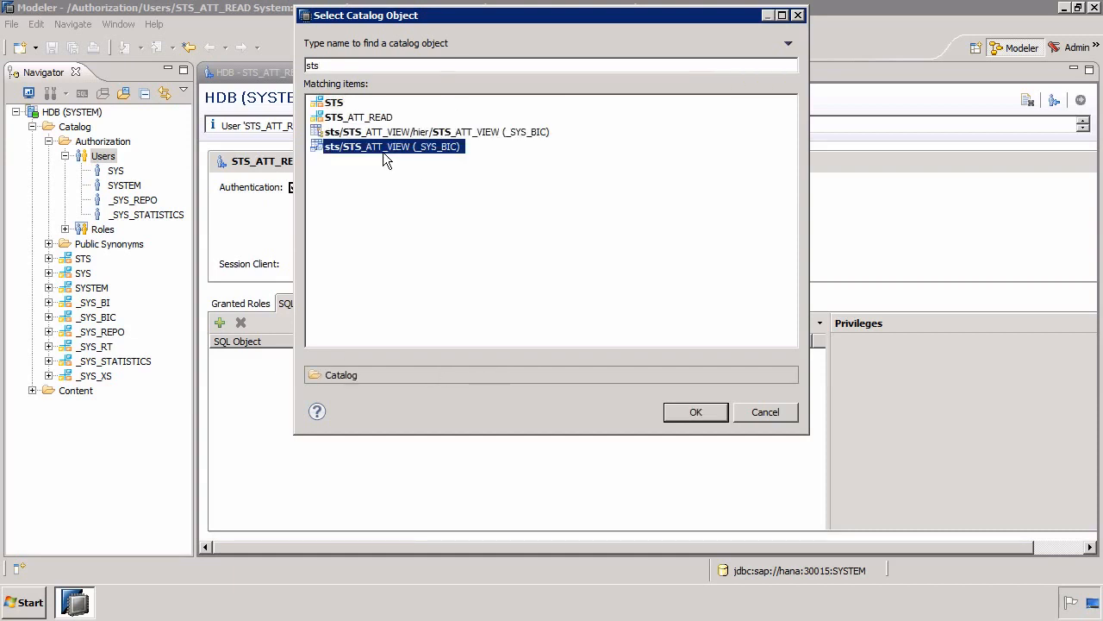
left_click(695, 412)
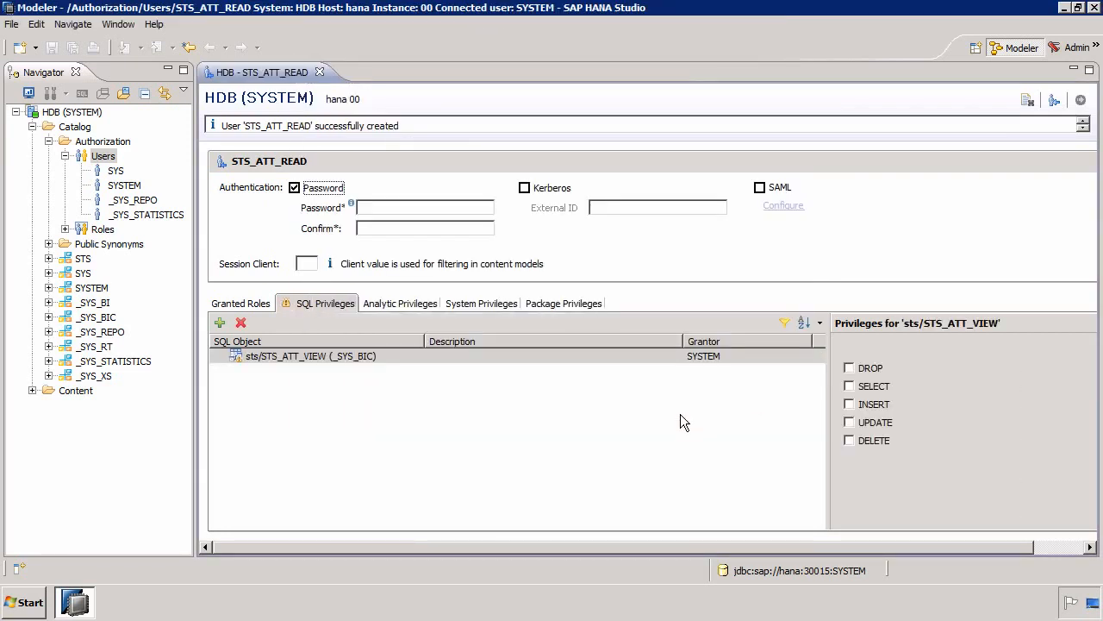
left_click(861, 396)
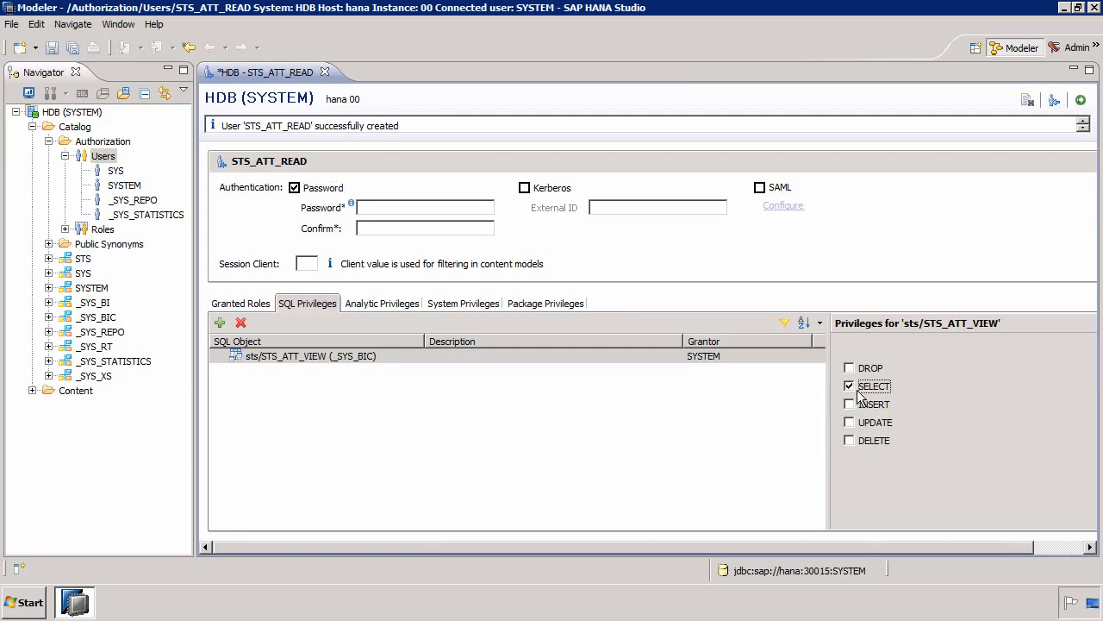
left_click(1081, 101)
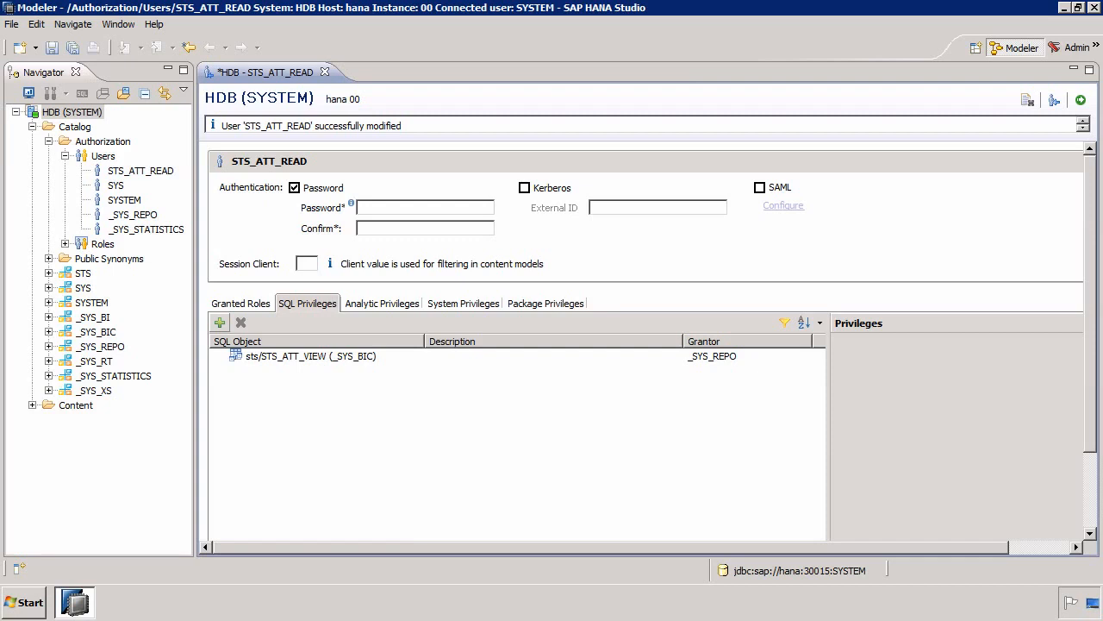
- Add the analytic privilege sts/STS_ATT_AP to the user STS_ATT_READ
left_click(384, 303)
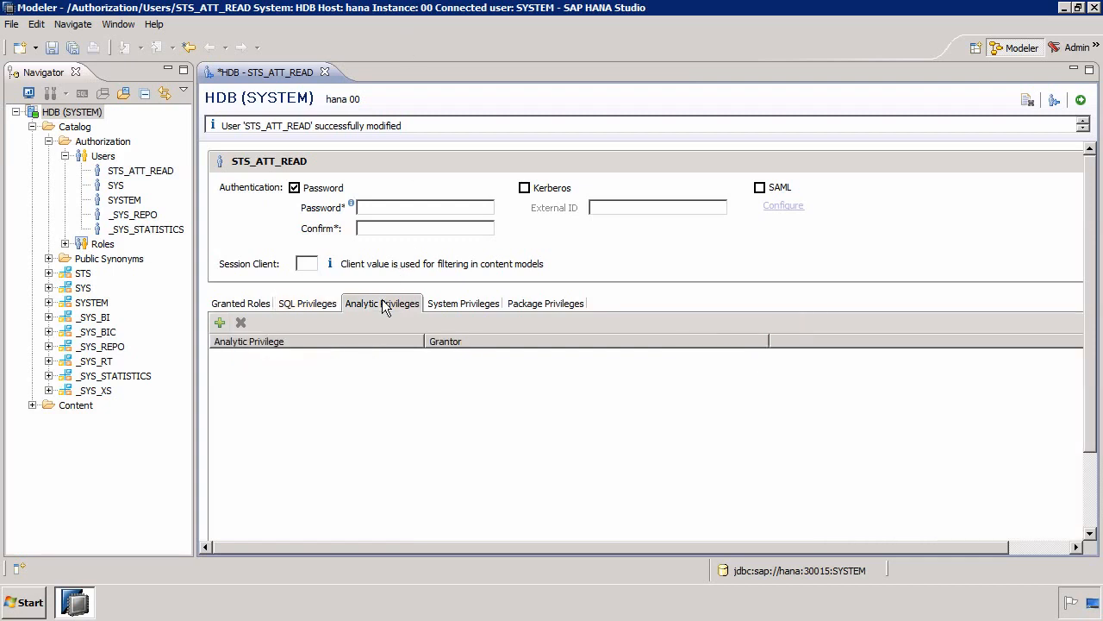
left_click(220, 324)
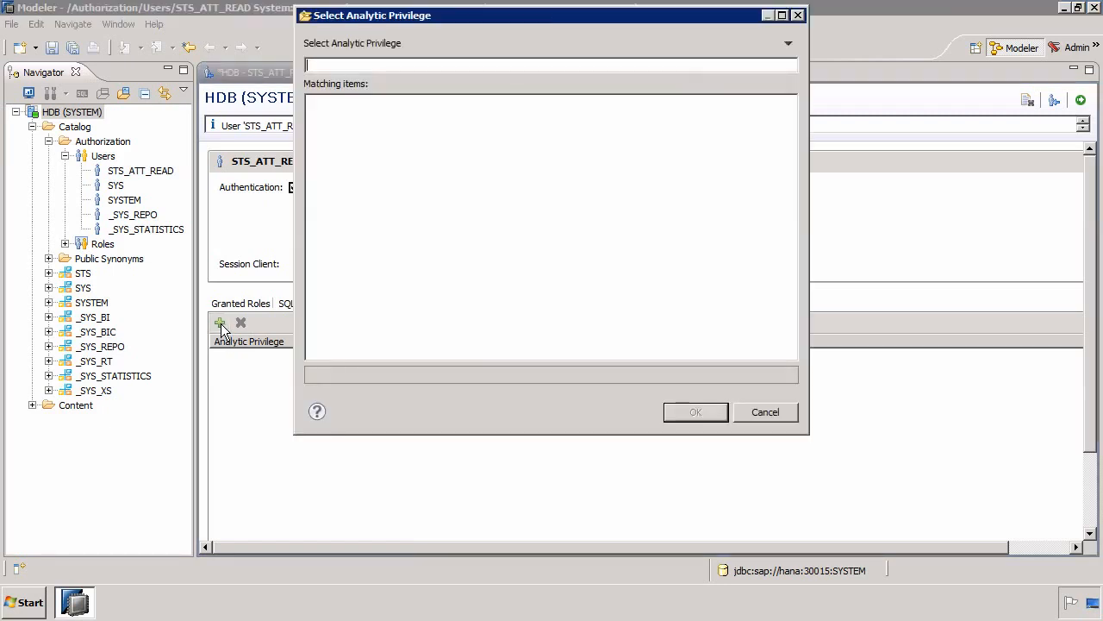
type("sts")
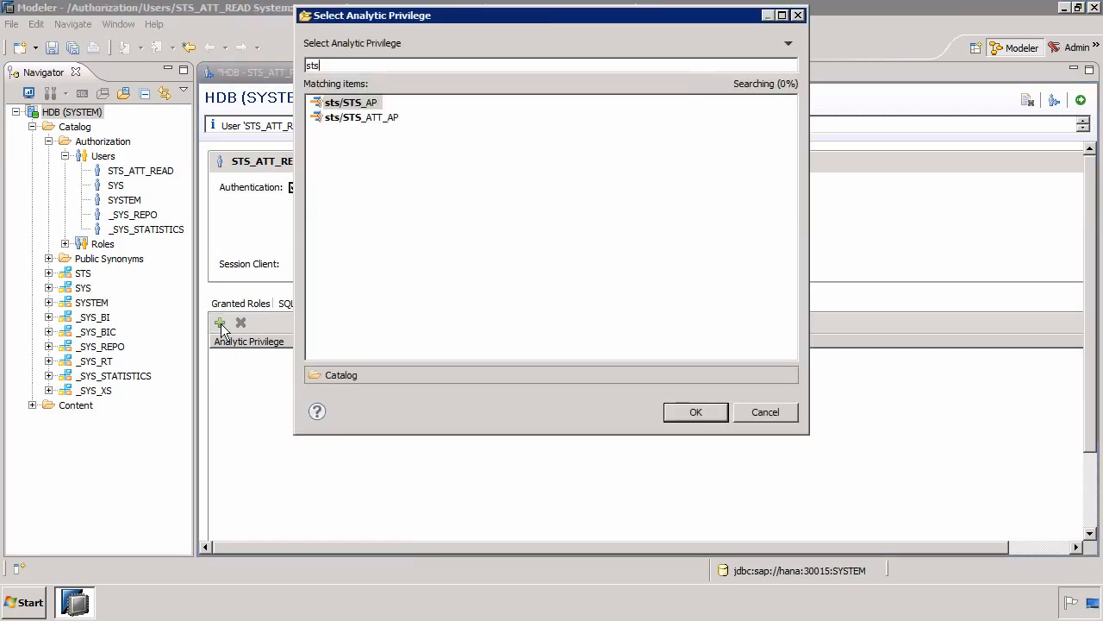
double_click(365, 118)
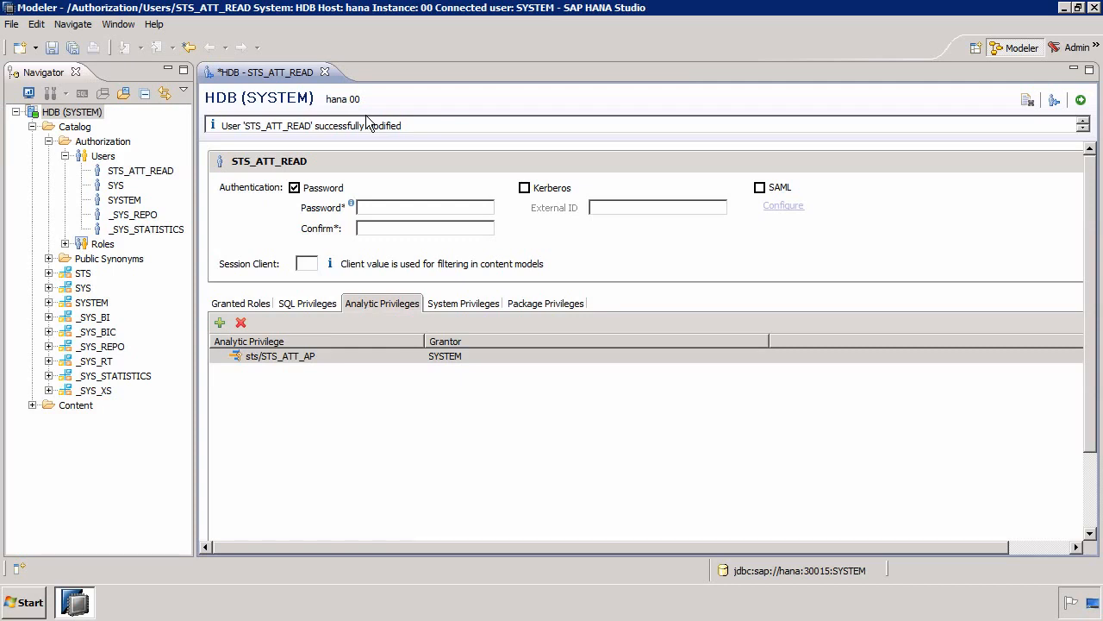
- Add the sts package to the user's package privileges with the REPO.READ authorization
left_click(459, 306)
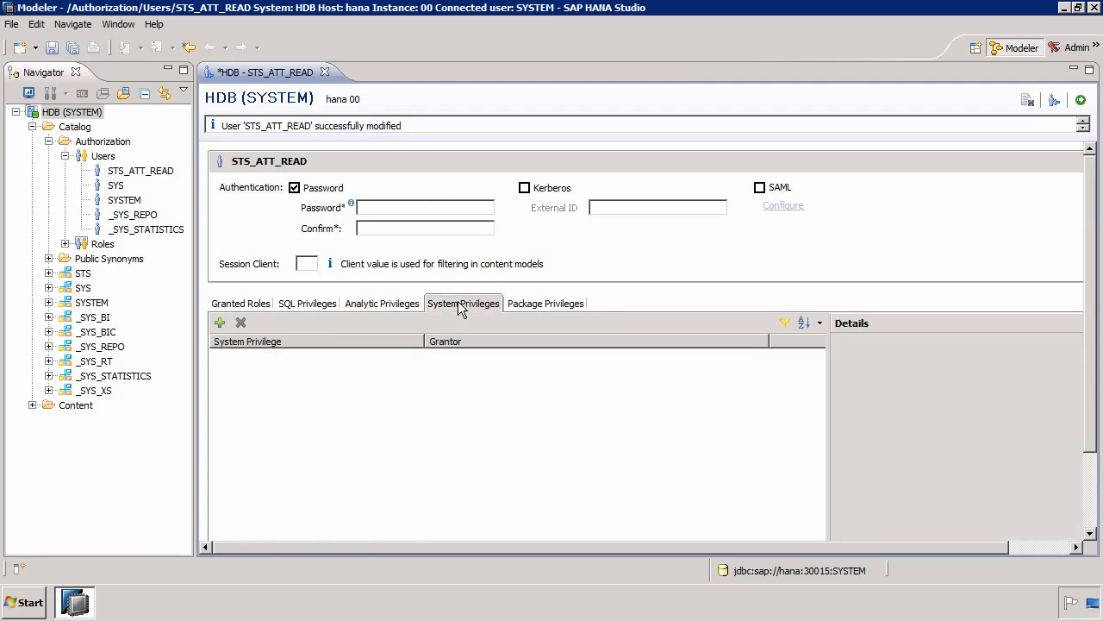
left_click(540, 306)
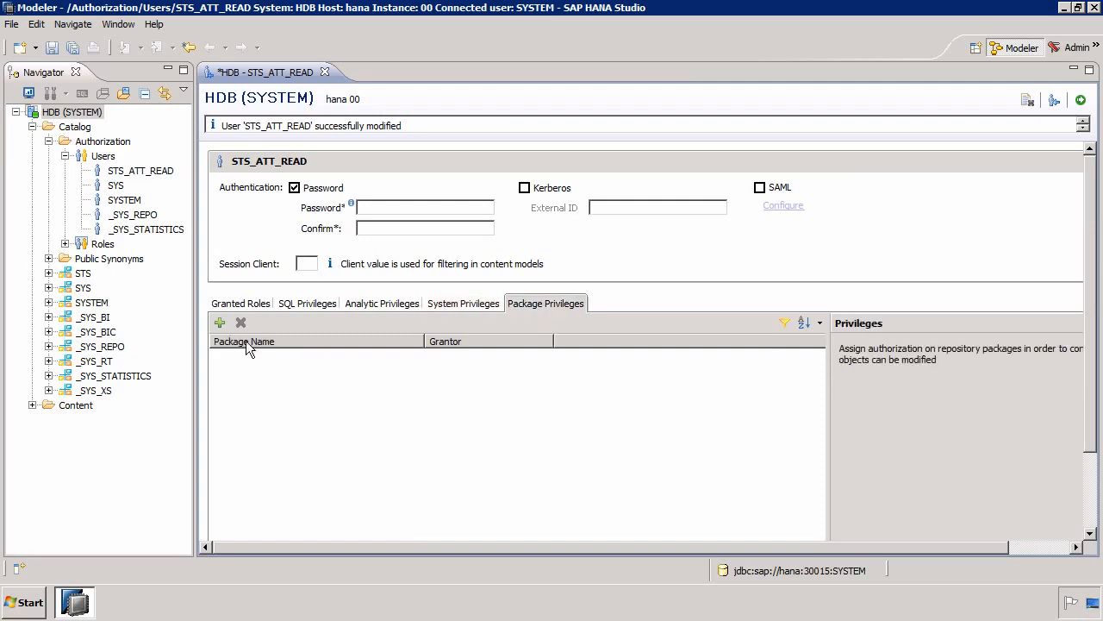
left_click(220, 322)
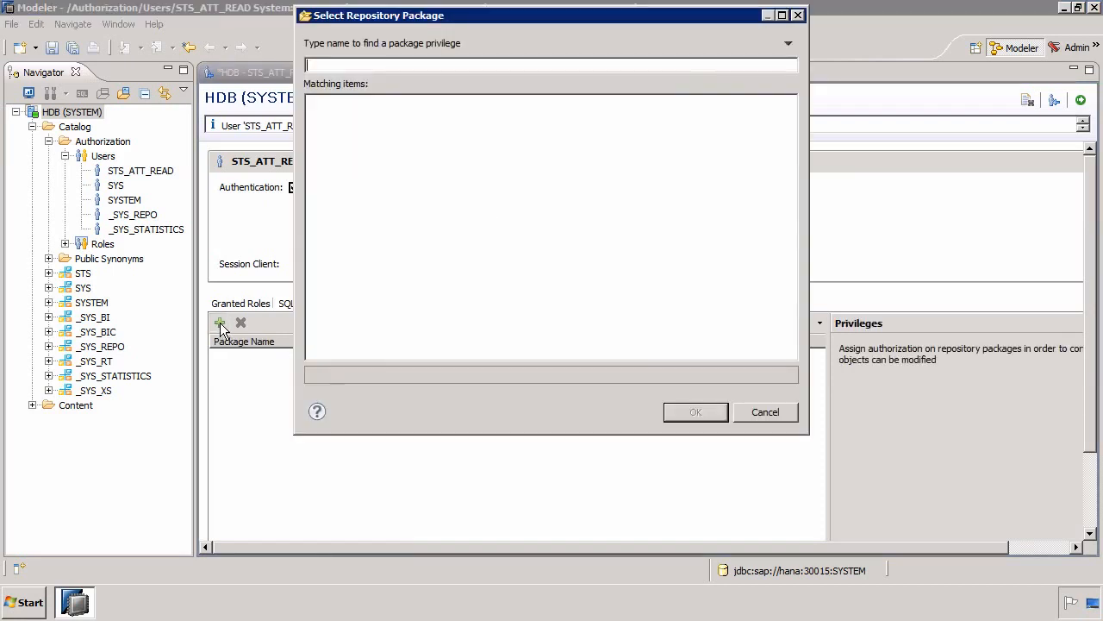
type("sts")
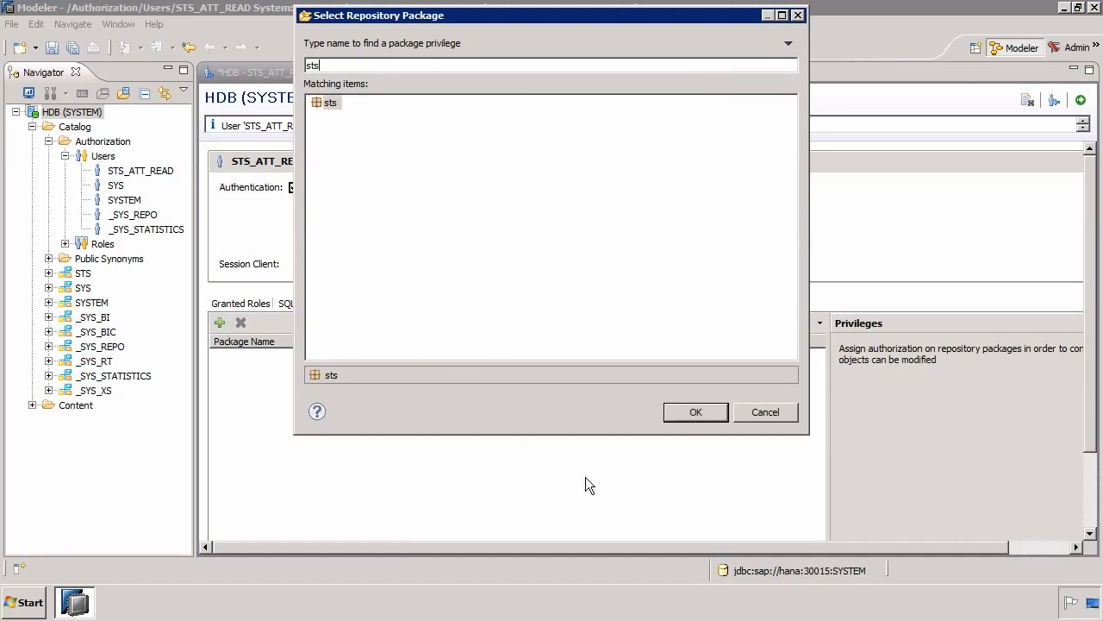
left_click(697, 413)
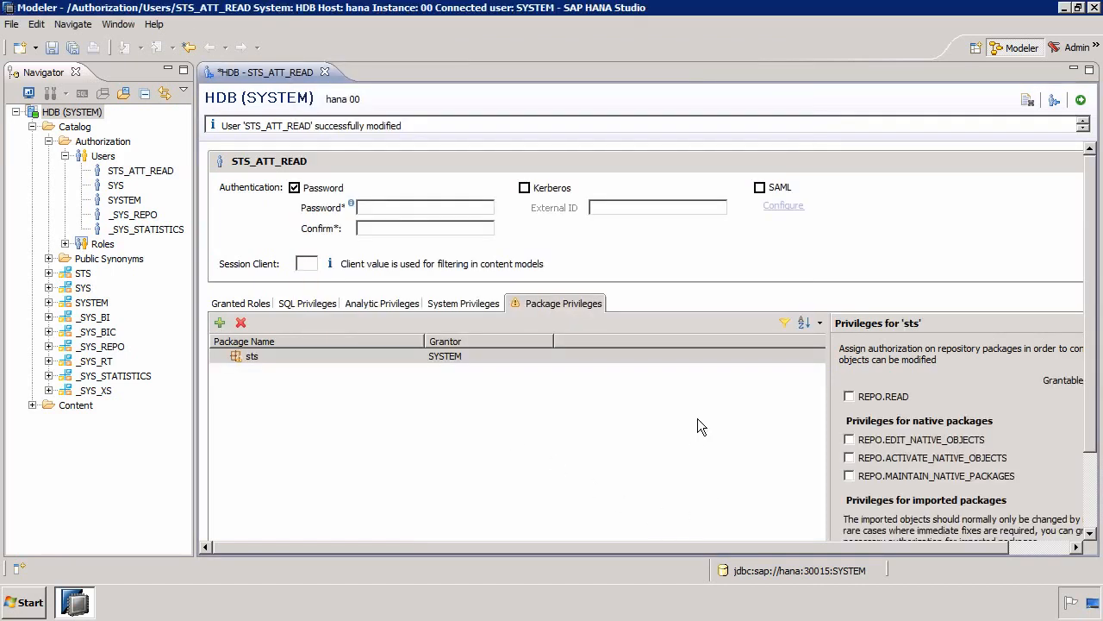
left_click(874, 396)
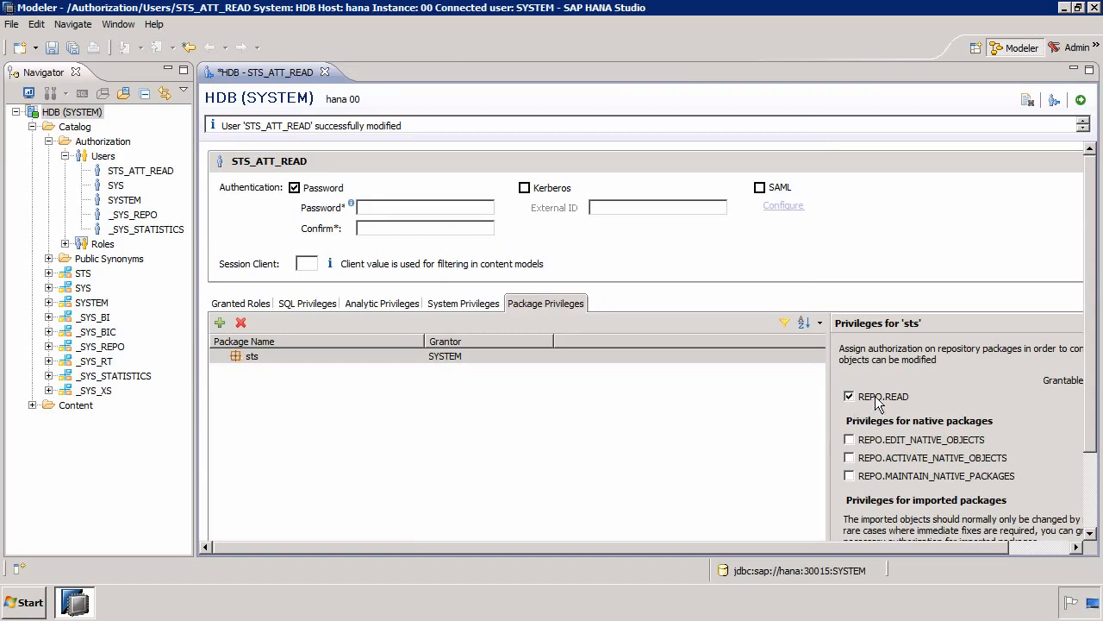
- Review the user's granted roles and its SQL, analytic and package privileges, and deploy the changes to STS_ATT_READ
left_click(233, 309)
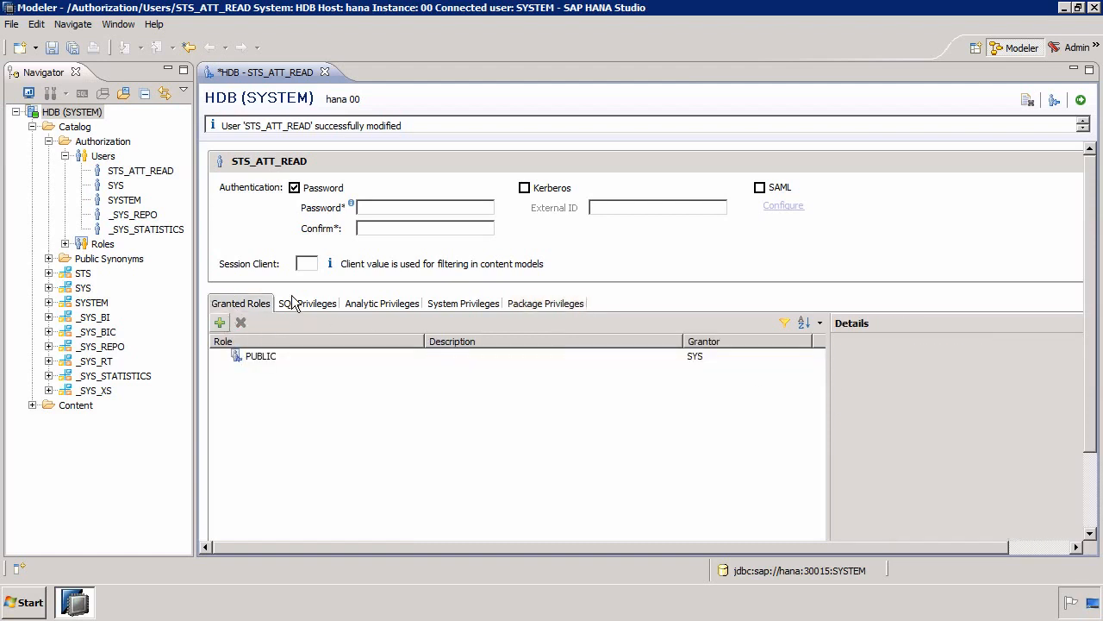
left_click(291, 309)
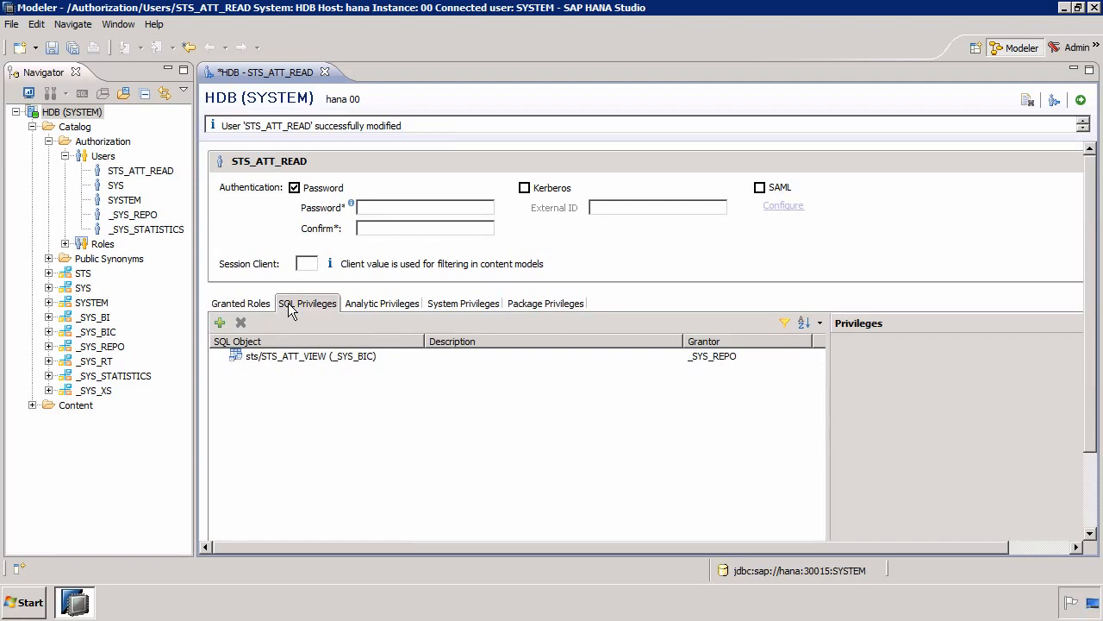
left_click(392, 307)
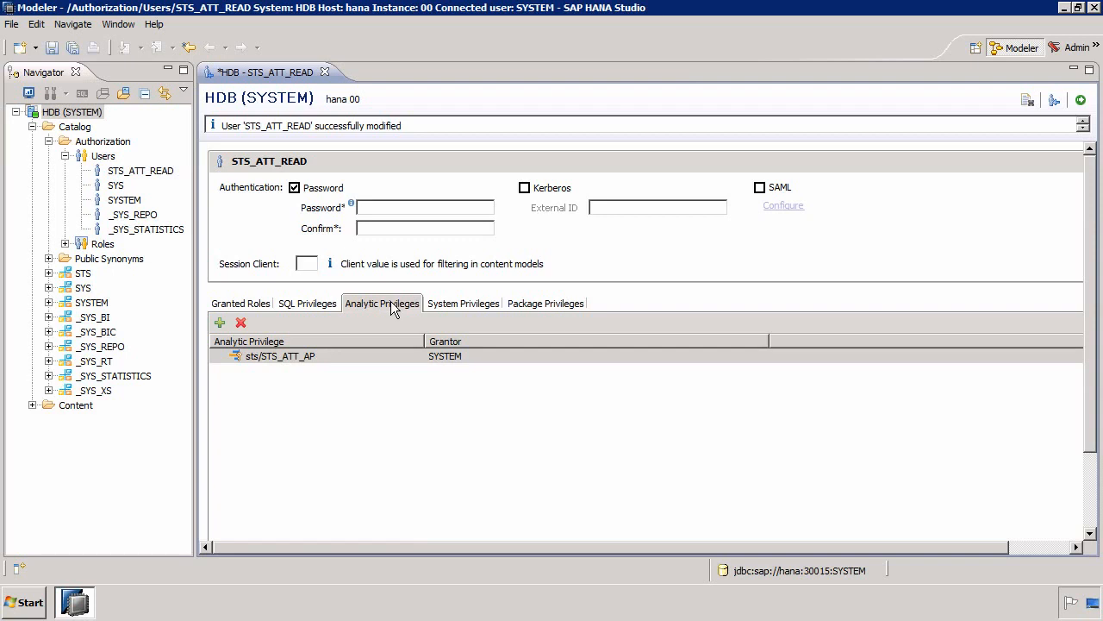
left_click(543, 307)
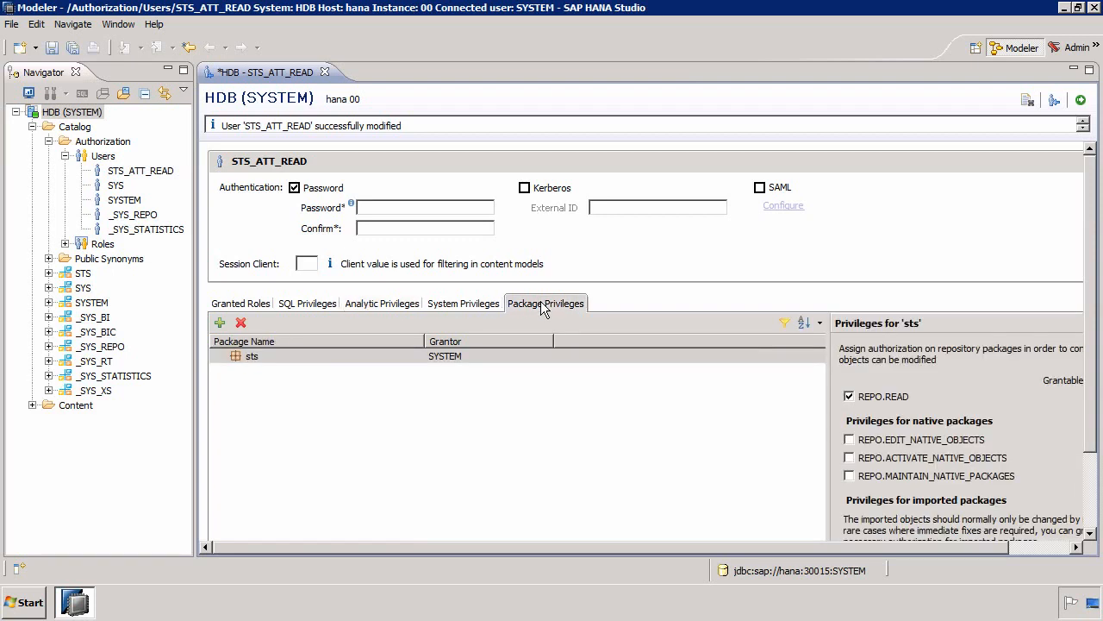
left_click(1081, 101)
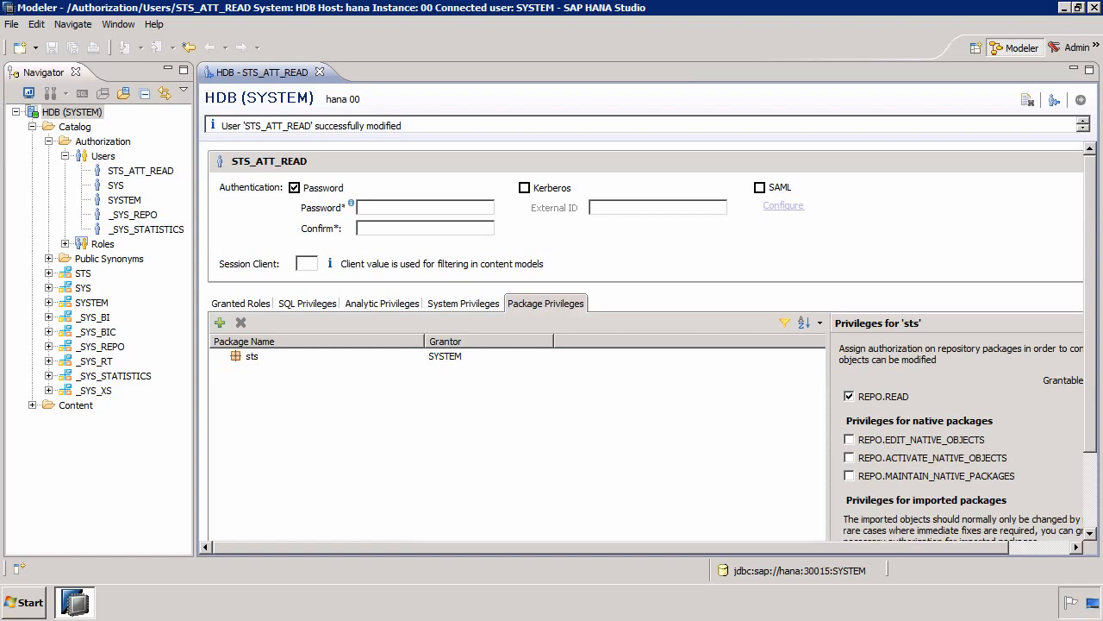
- Start adding a new system with hostname hana, instance number 00 and description TEST, and continue to its connection properties
left_click(16, 112)
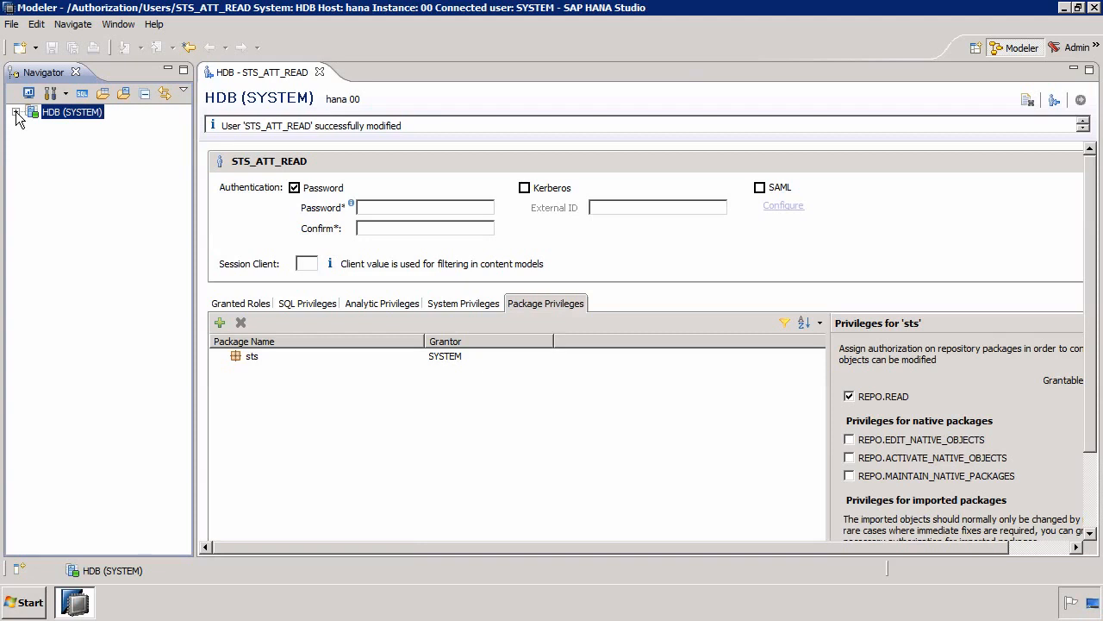
right_click(74, 143)
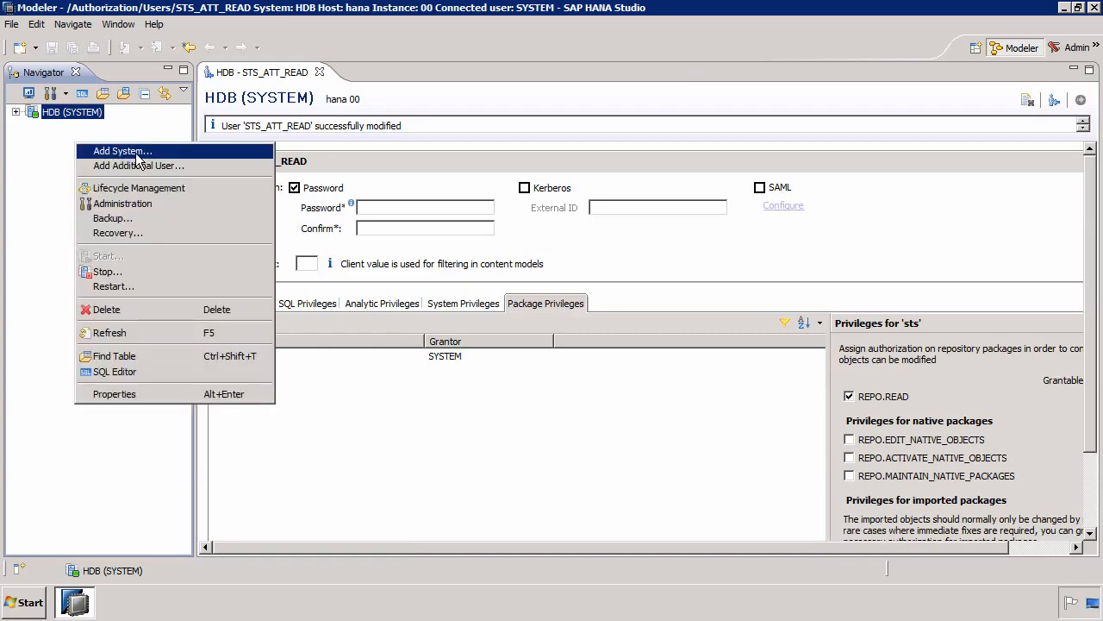
left_click(123, 152)
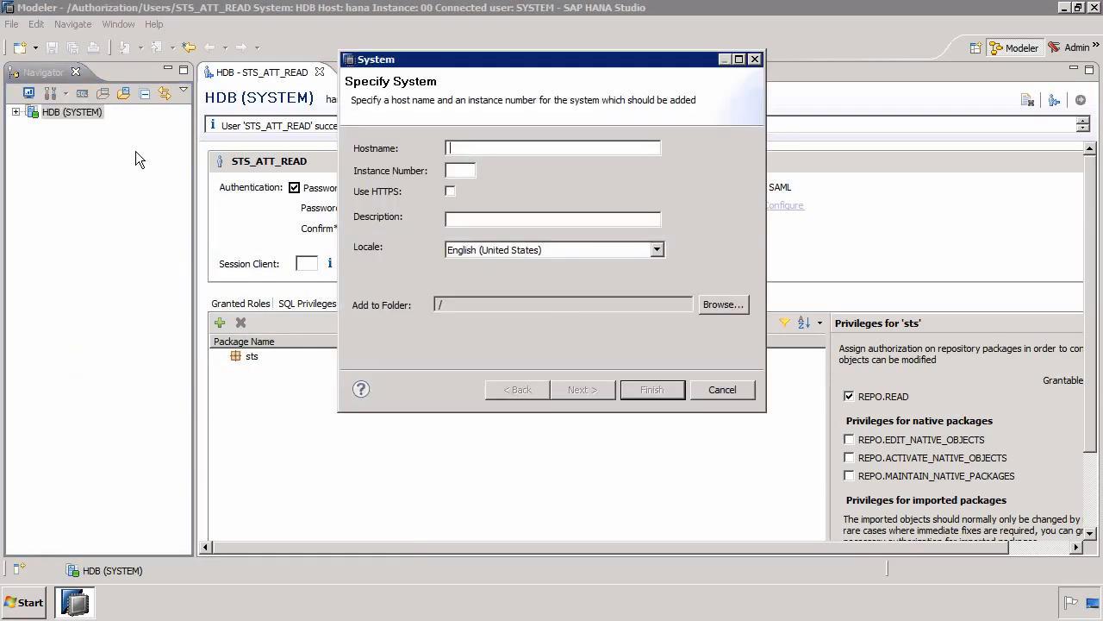
type("hana")
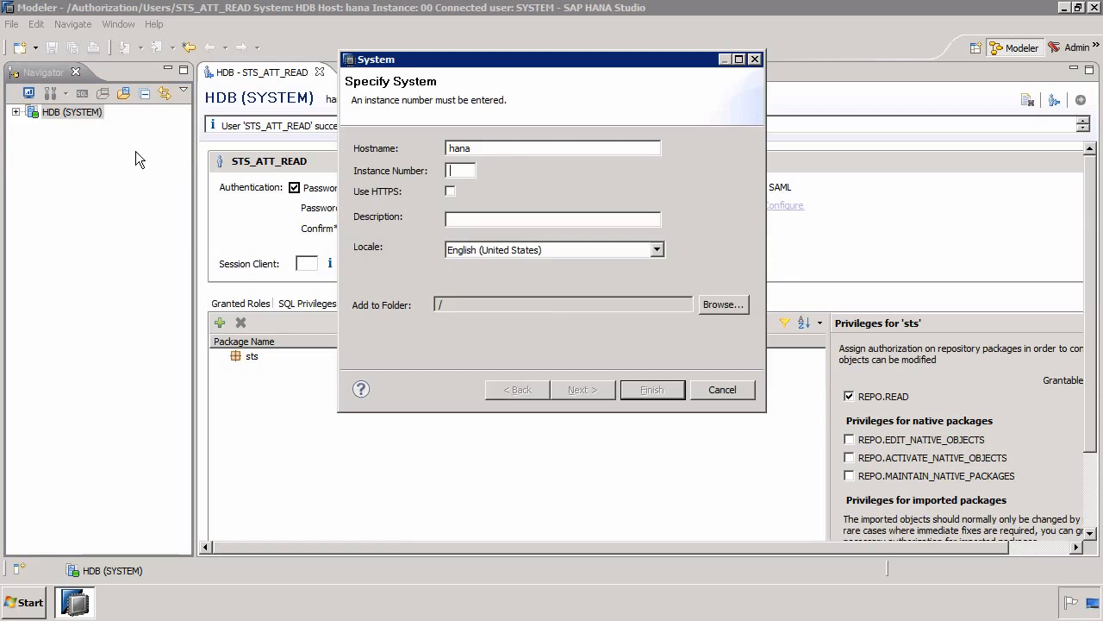
type("00")
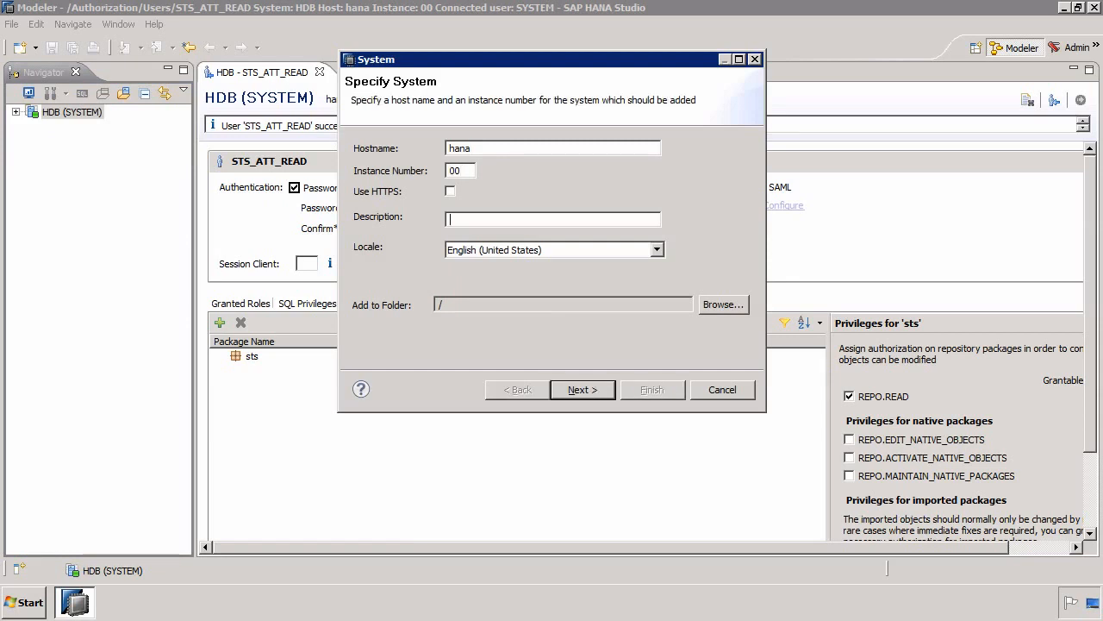
type("TEST")
left_click(601, 393)
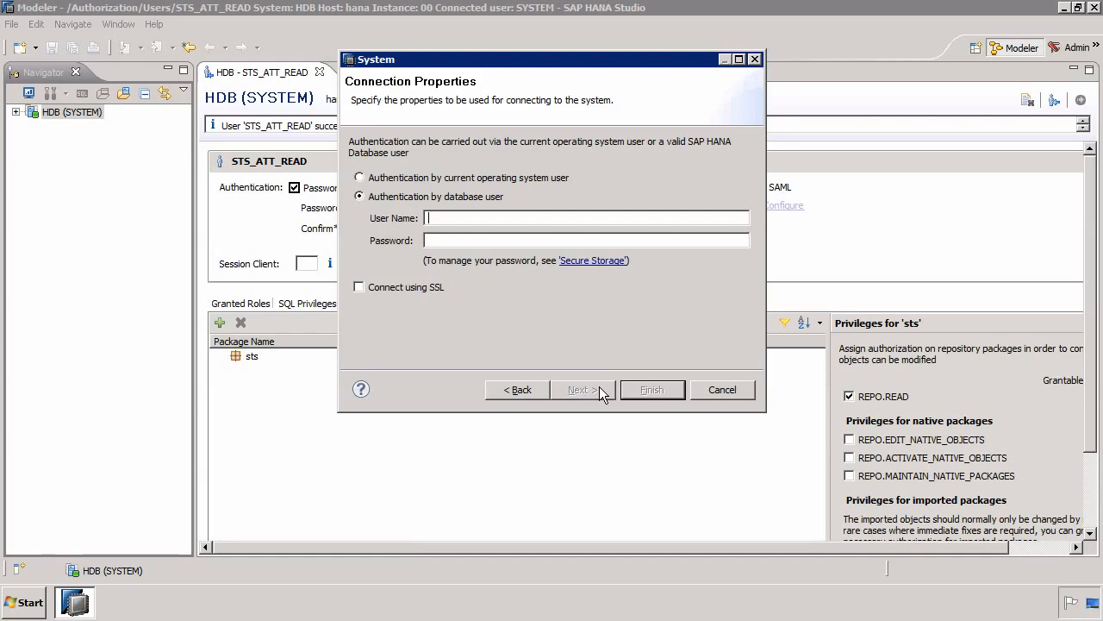
- Set the new system to authenticate as database user STS_ATT_READ, enter the user's password, and finish with the default additional properties
type("STS_ATT_READ")
key("Tab")
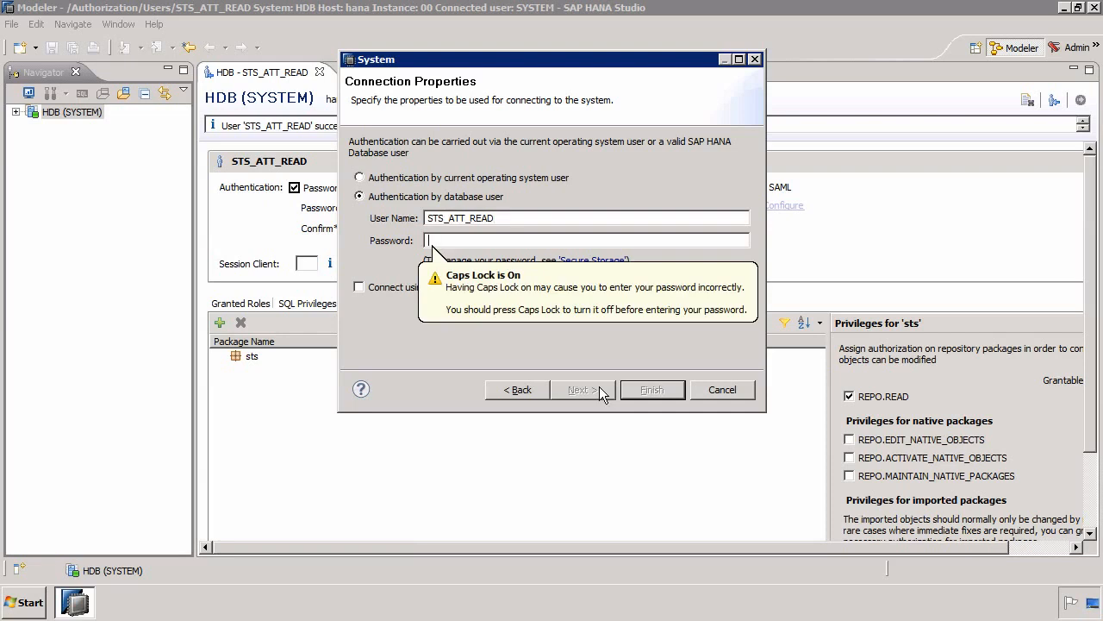
key("Caps_Lock")
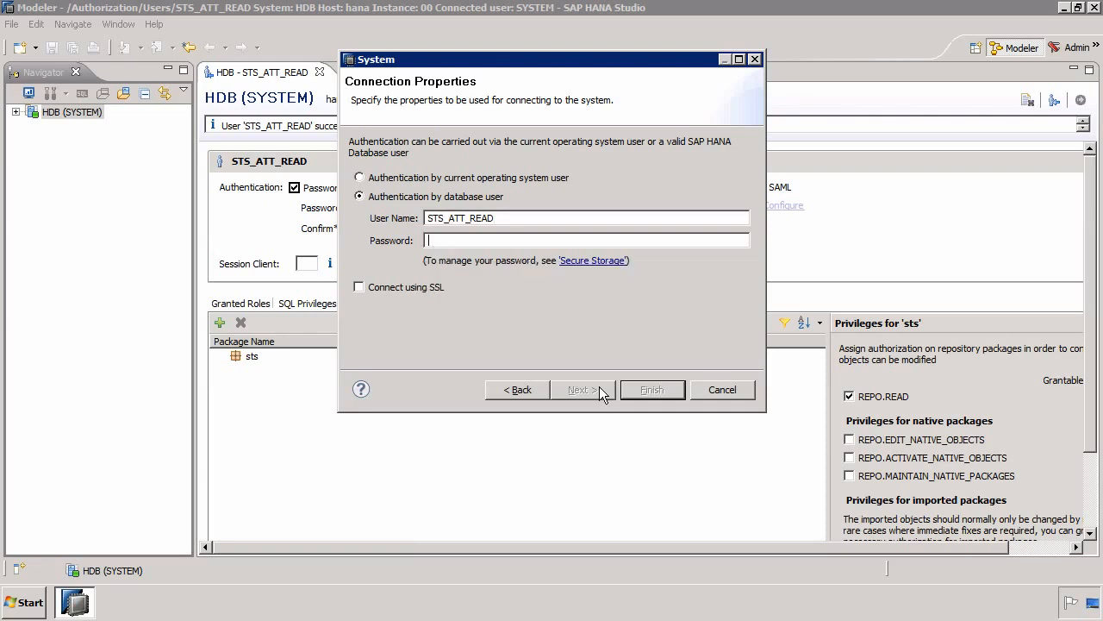
type("********")
left_click(575, 384)
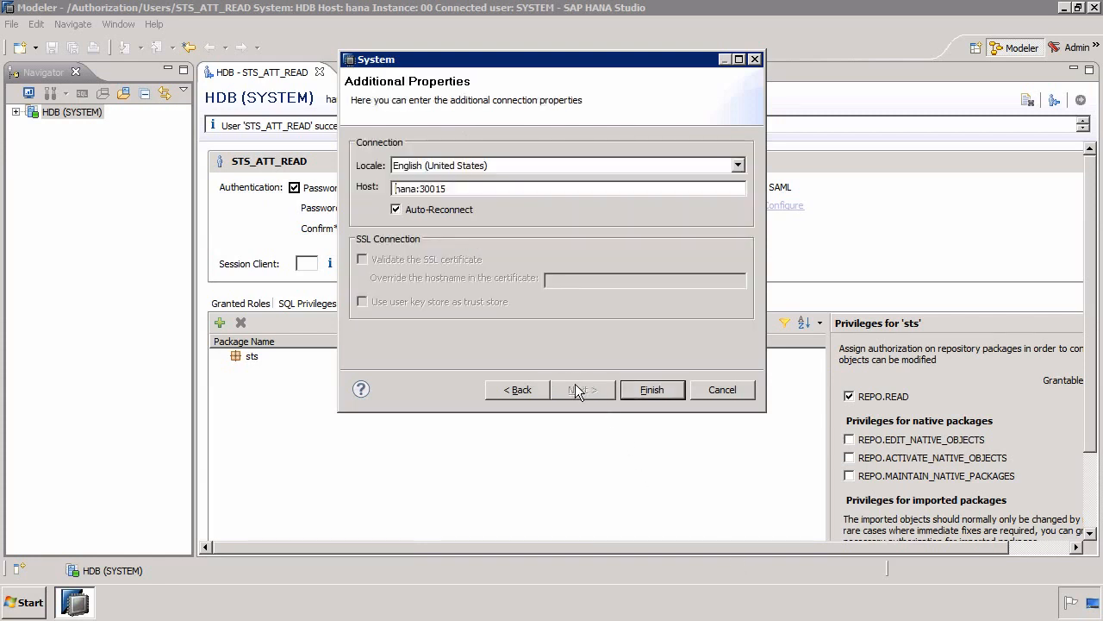
left_click(640, 393)
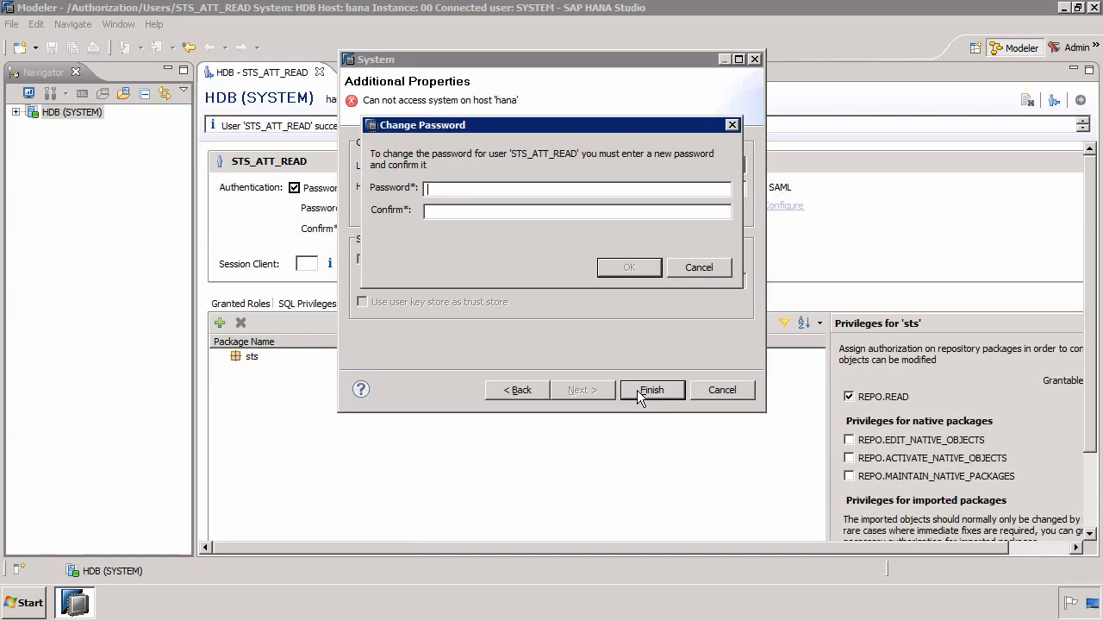
- Enter and confirm a new password for user STS_ATT_READ to complete the required password change
type("••••••••••••••••")
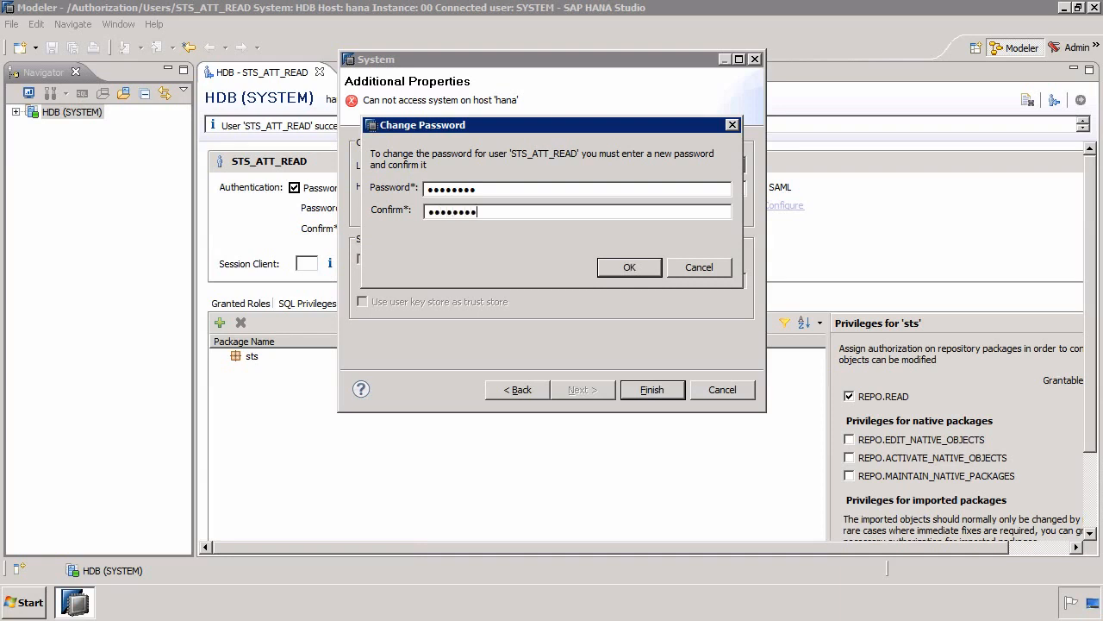
left_click(634, 271)
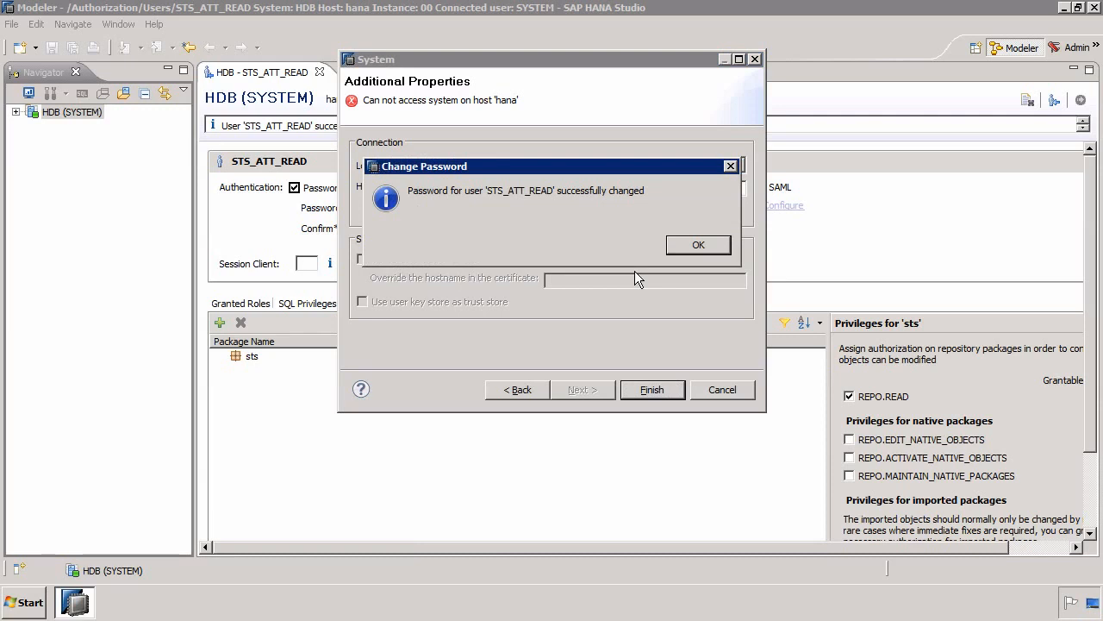
left_click(694, 246)
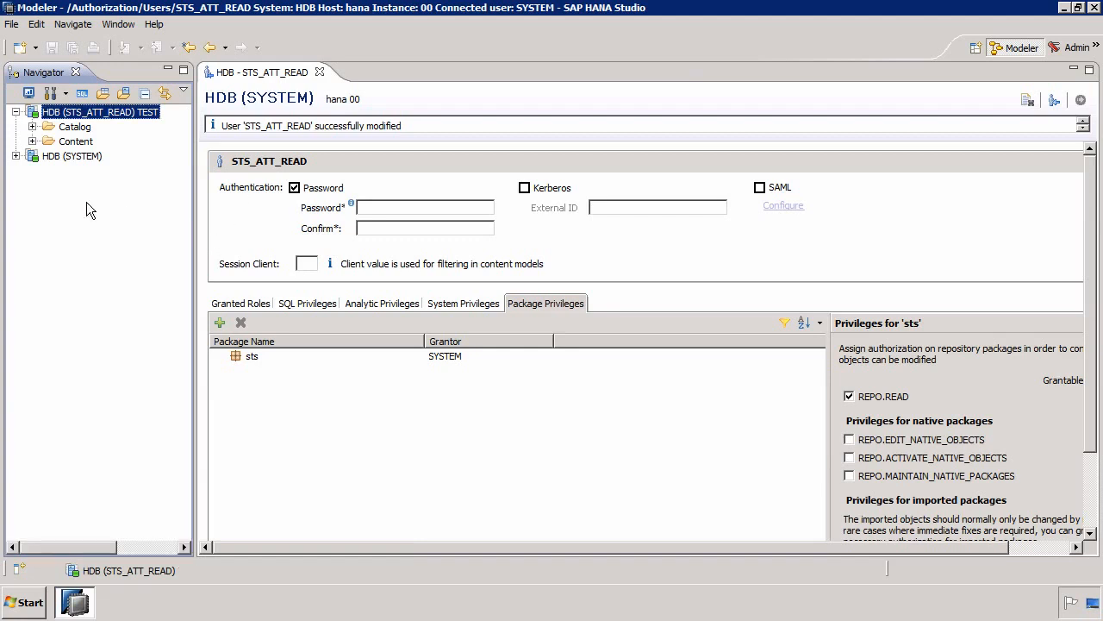
- Refresh and expand the Content folder of the STS_ATT_READ system, and read the details of the resulting problem
left_click(81, 143)
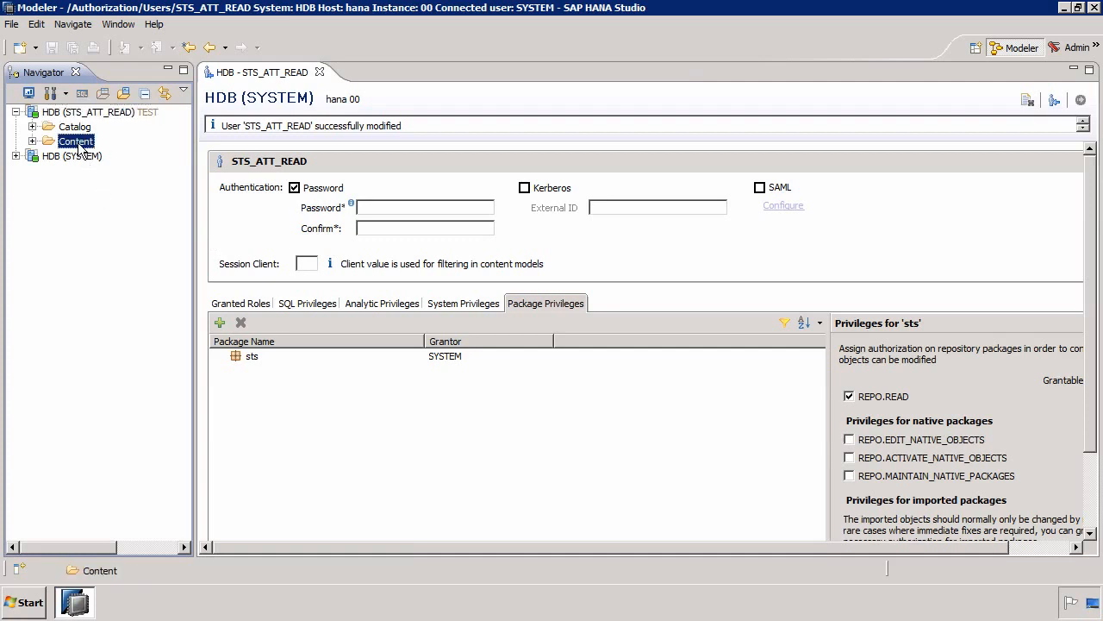
right_click(80, 147)
left_click(110, 191)
left_click(31, 142)
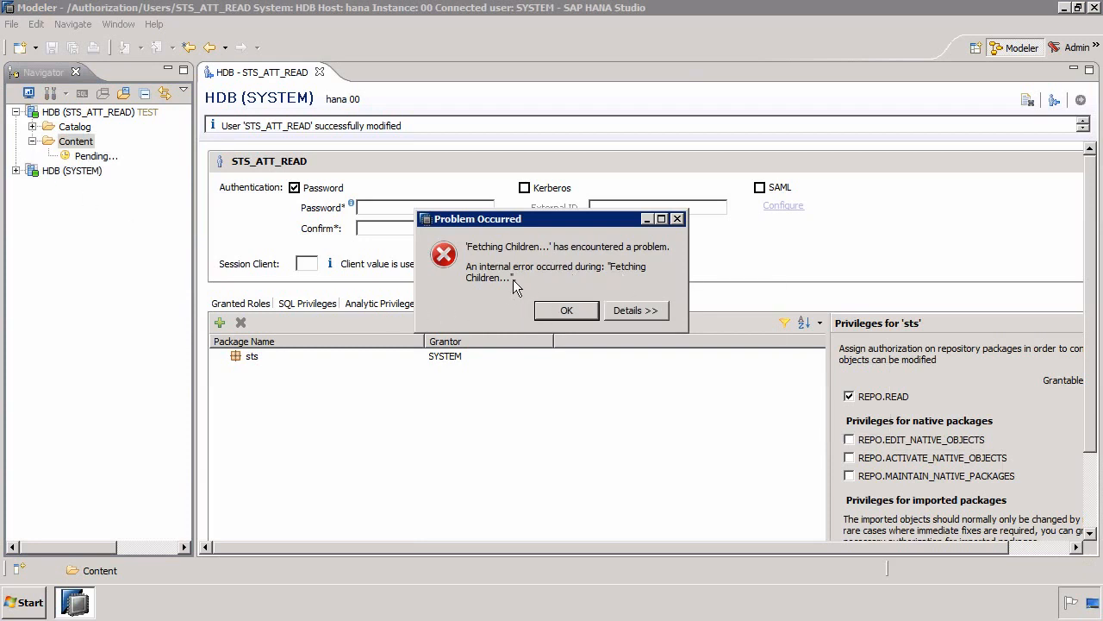
left_click(621, 312)
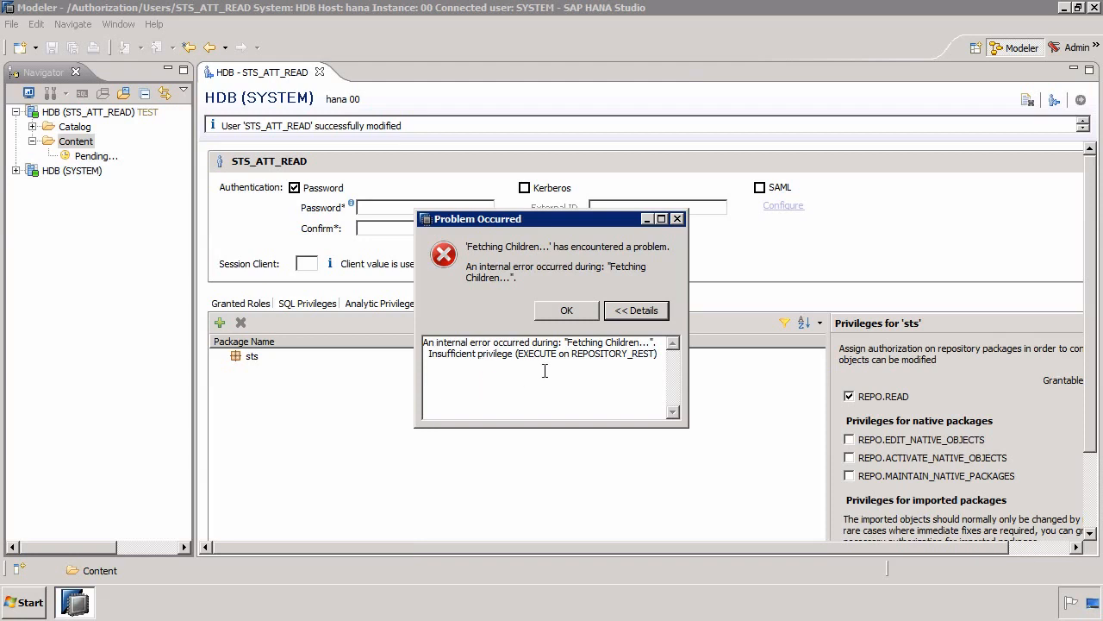
left_click(582, 316)
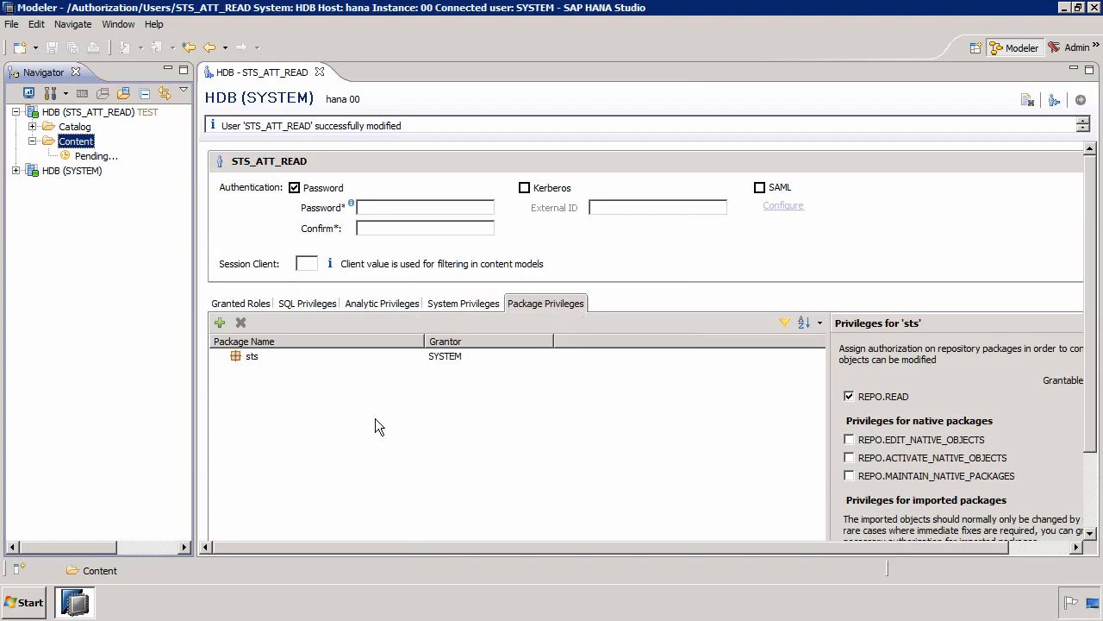
- Add REPOSITORY_REST (SYS) to the user's SQL privileges and grant EXECUTE on it
left_click(220, 322)
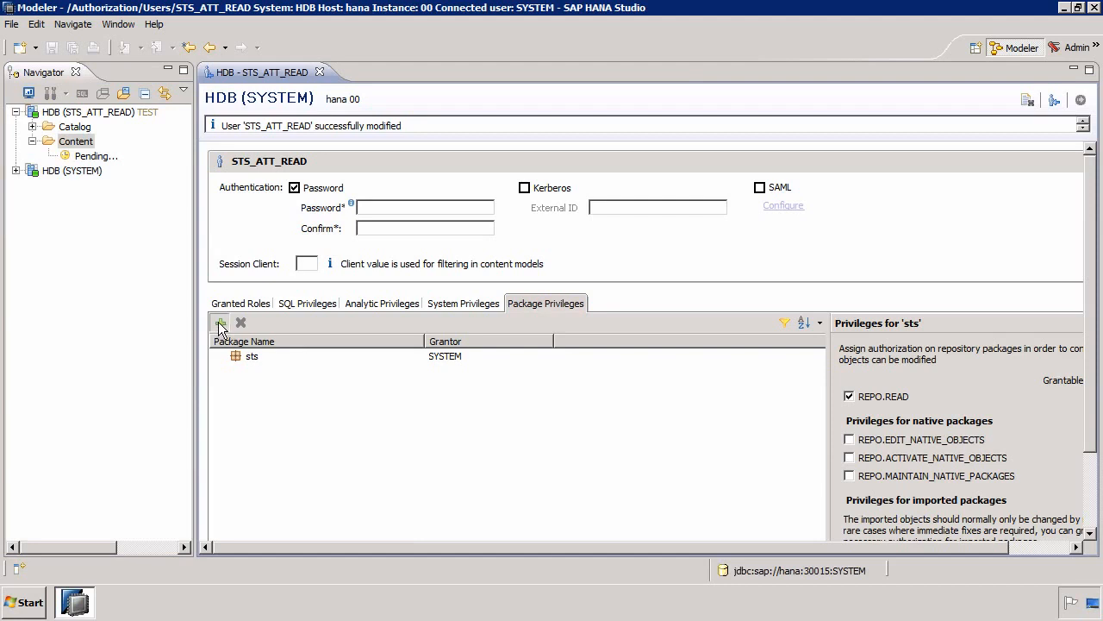
left_click(765, 413)
left_click(317, 311)
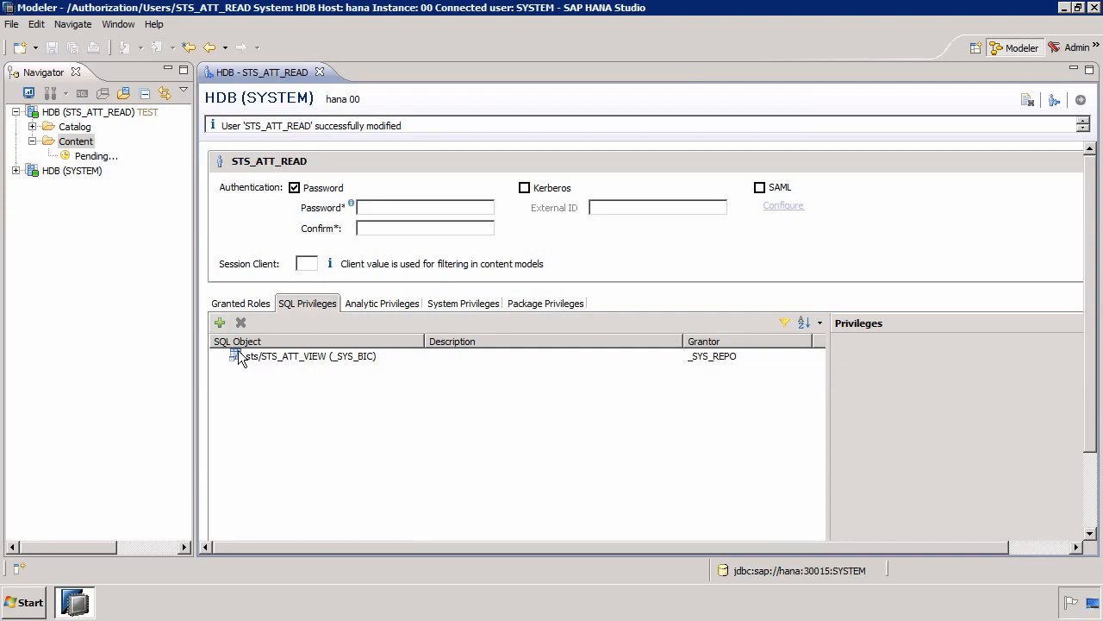
left_click(220, 324)
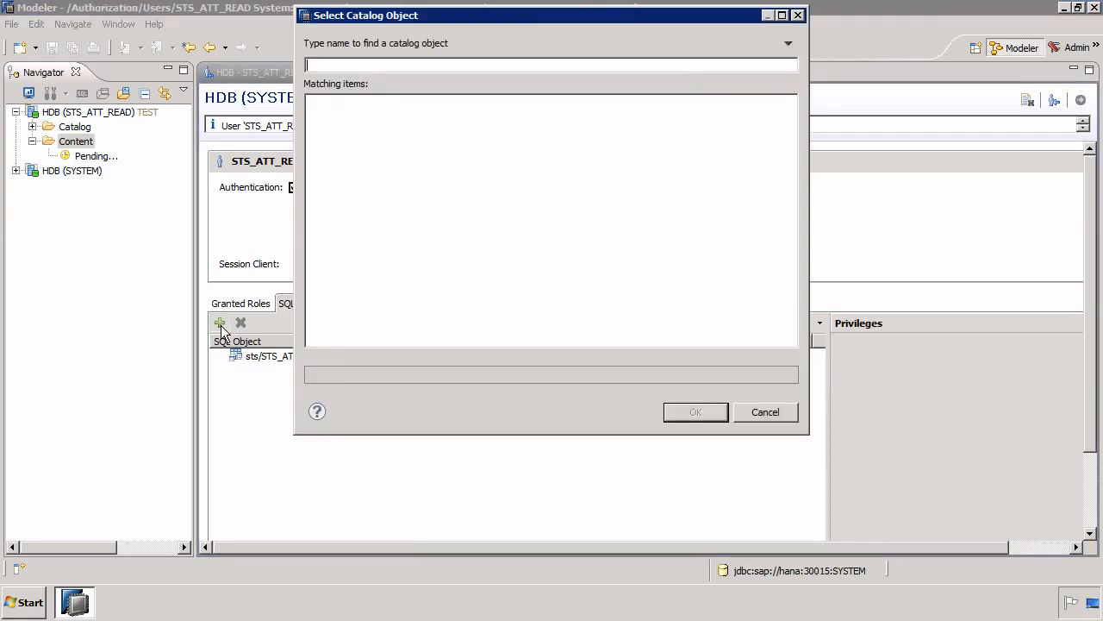
type("REPOSI")
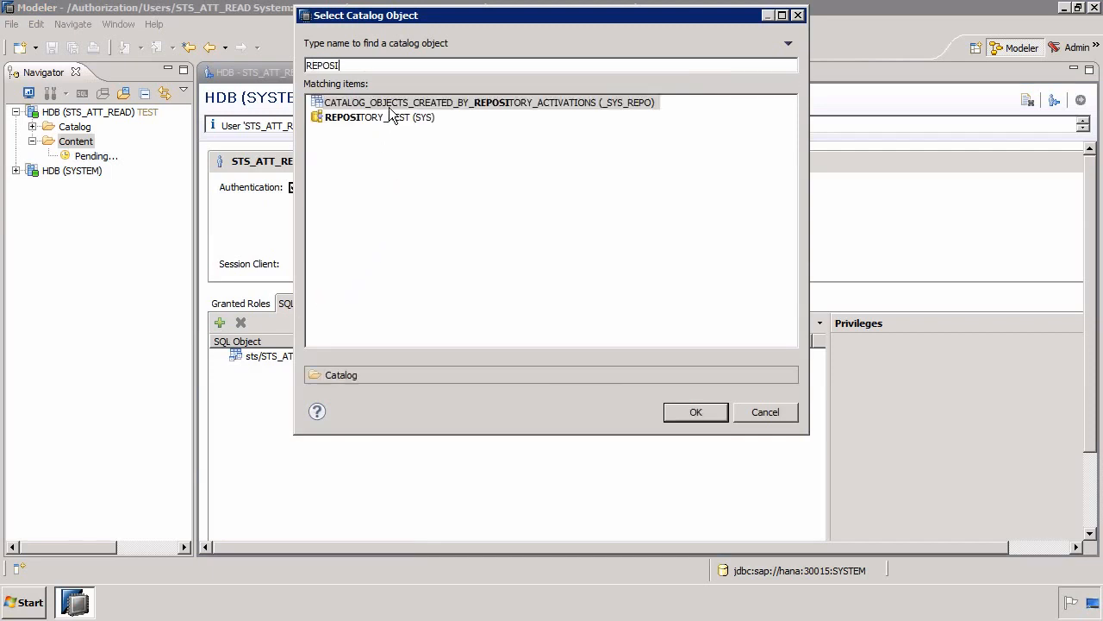
left_click(380, 118)
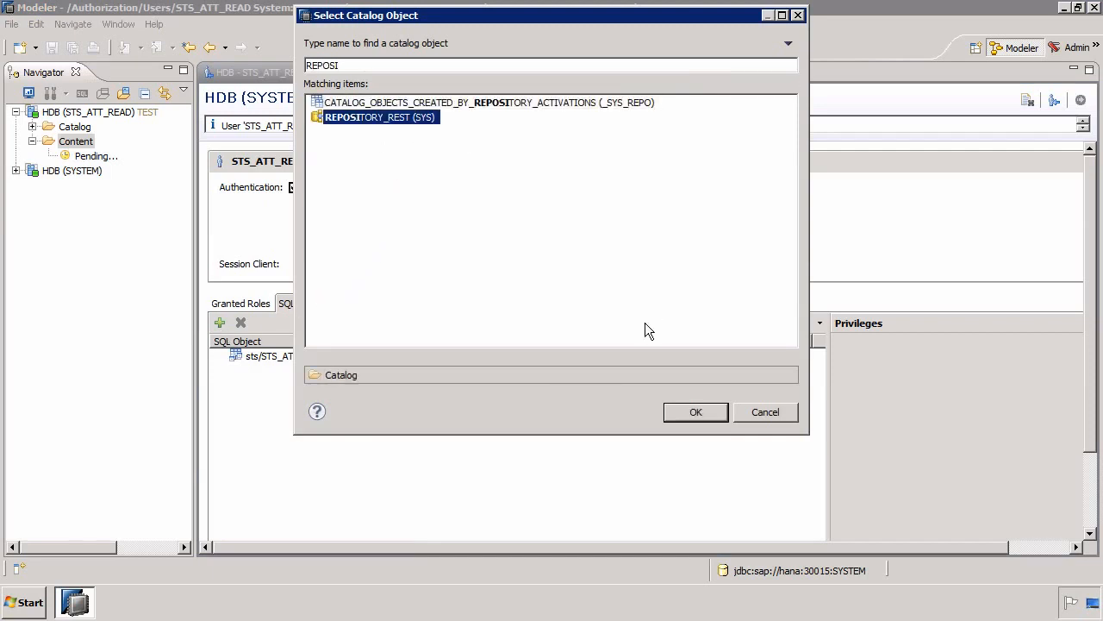
left_click(695, 413)
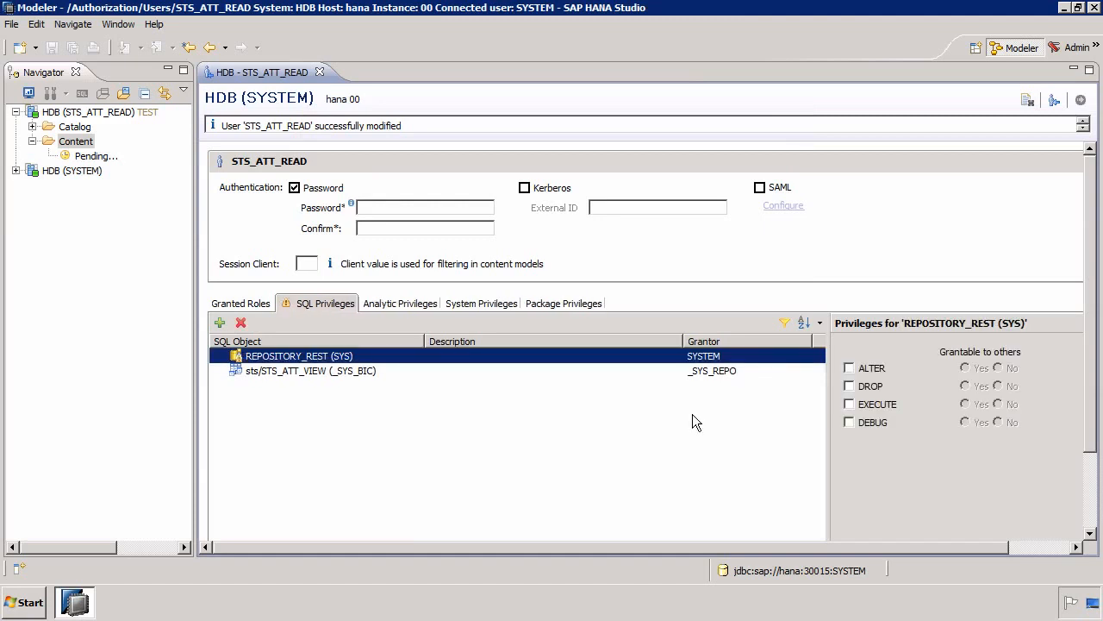
left_click(849, 404)
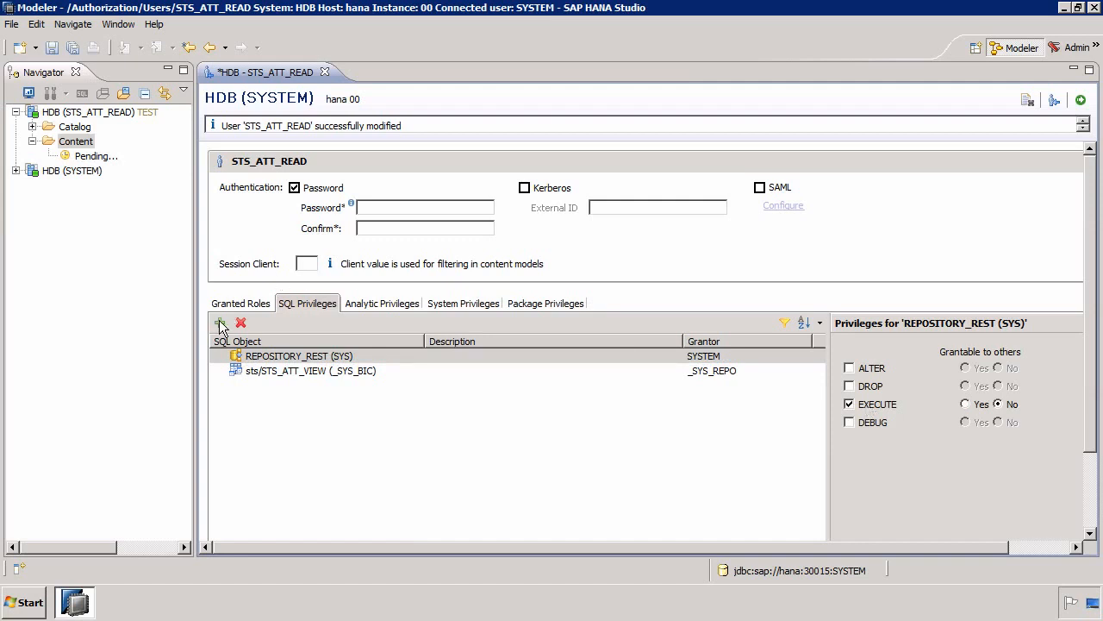
- Check the rights on sts/STS_ATT_VIEW, and add the _SYS_BI and _SYS_BIC schemas to the user's SQL privileges
left_click(348, 372)
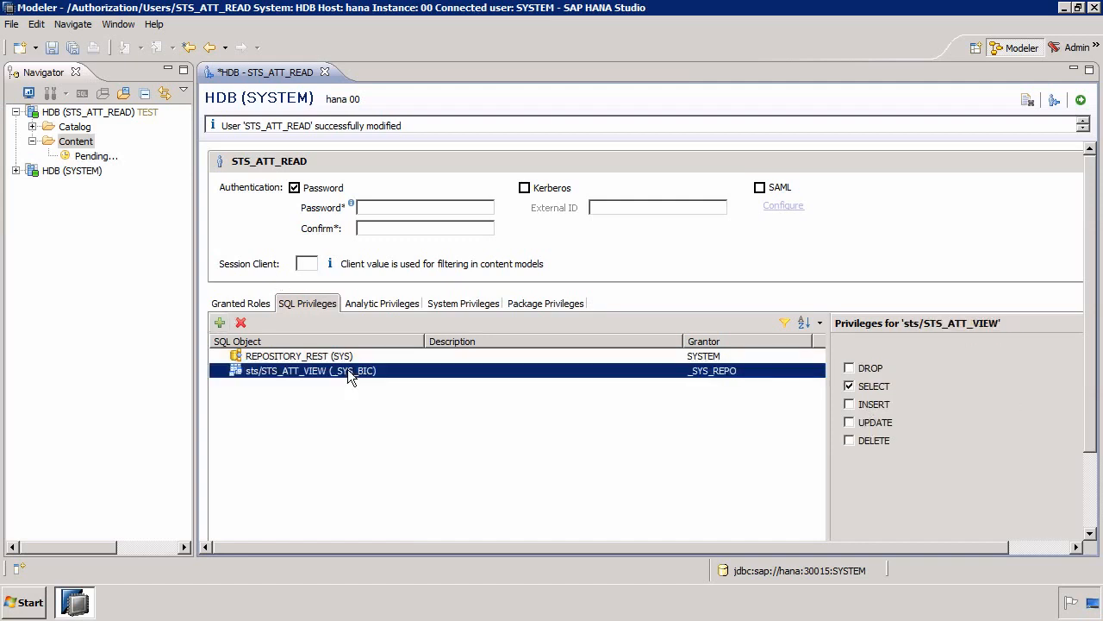
left_click(220, 324)
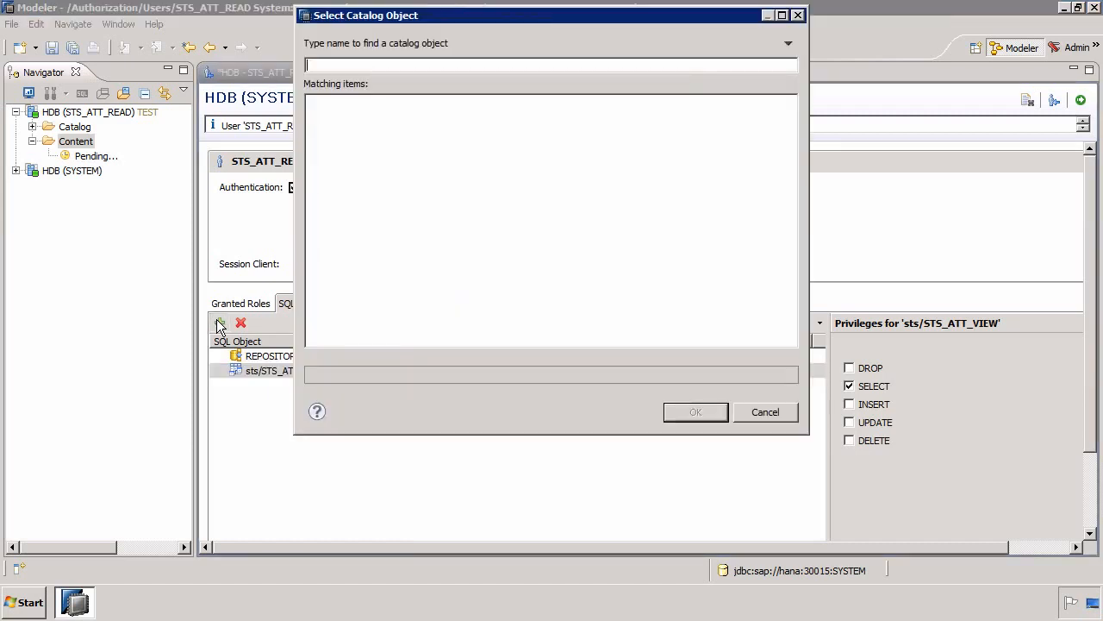
type("_SYS")
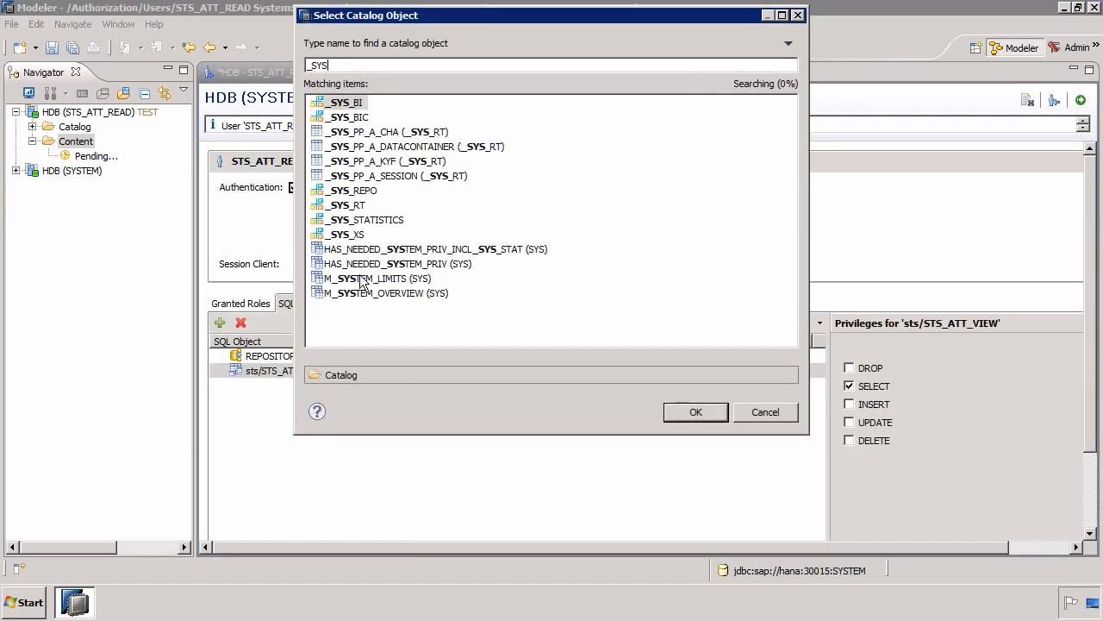
left_click(360, 117, "shift")
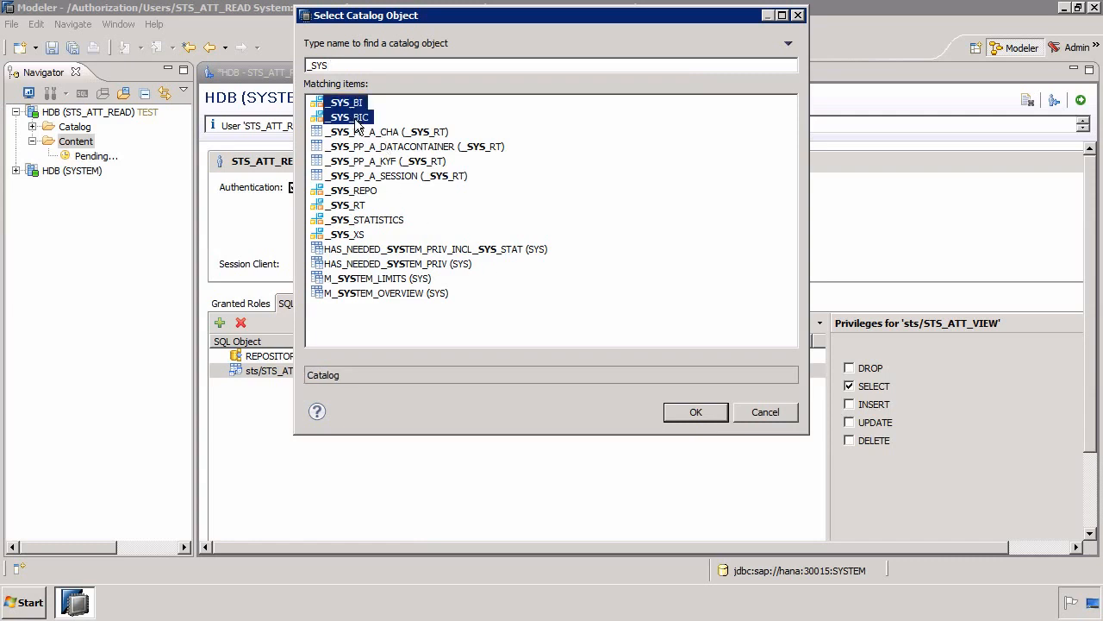
left_click(695, 412)
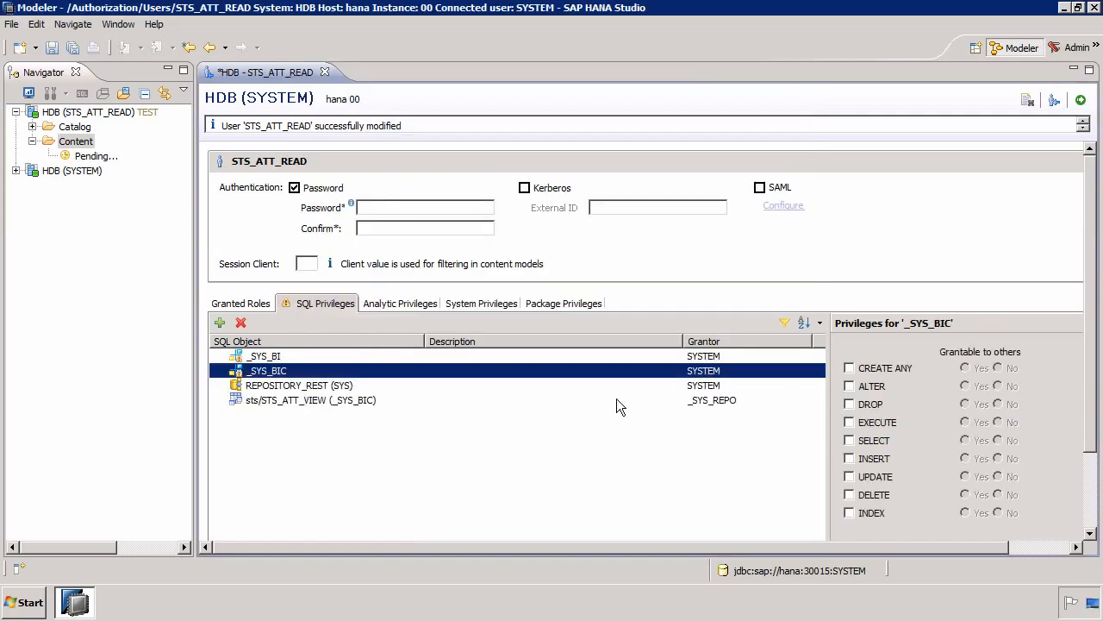
- Grant EXECUTE and SELECT on both _SYS_BIC and _SYS_BI, and deploy the changes to the user
left_click(884, 424)
left_click(877, 442)
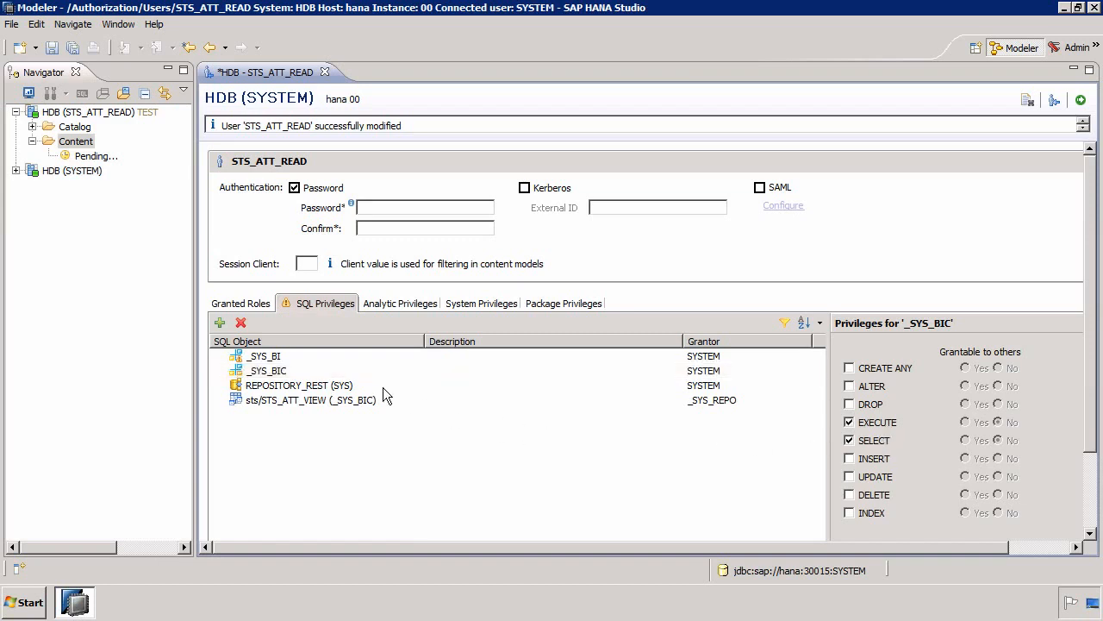
left_click(268, 357)
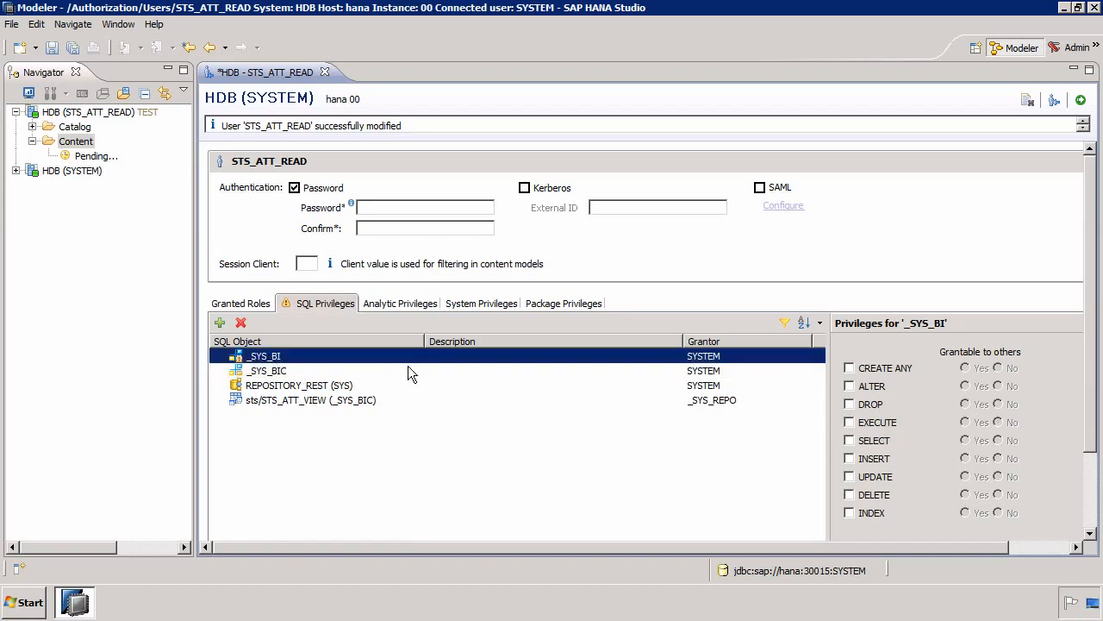
left_click(884, 424)
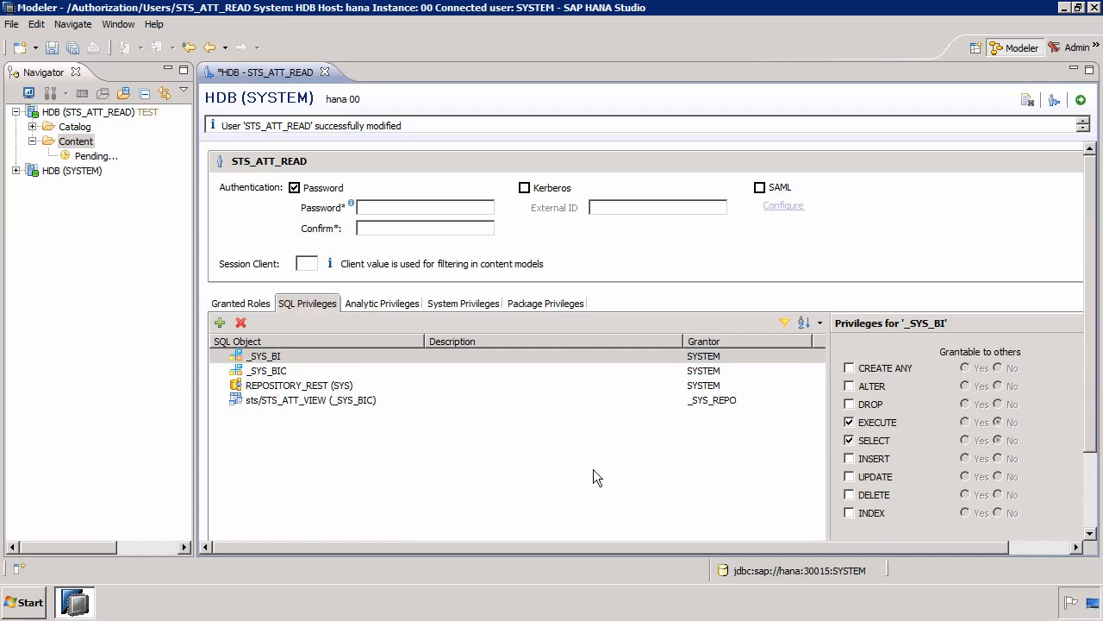
left_click(321, 389, "shift")
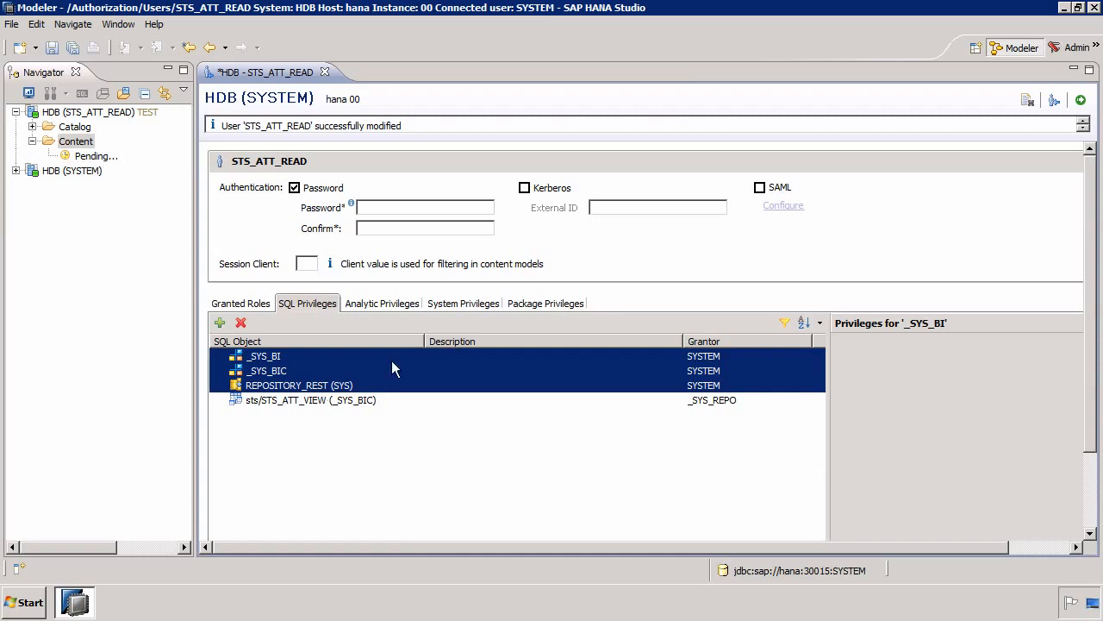
left_click(1081, 101)
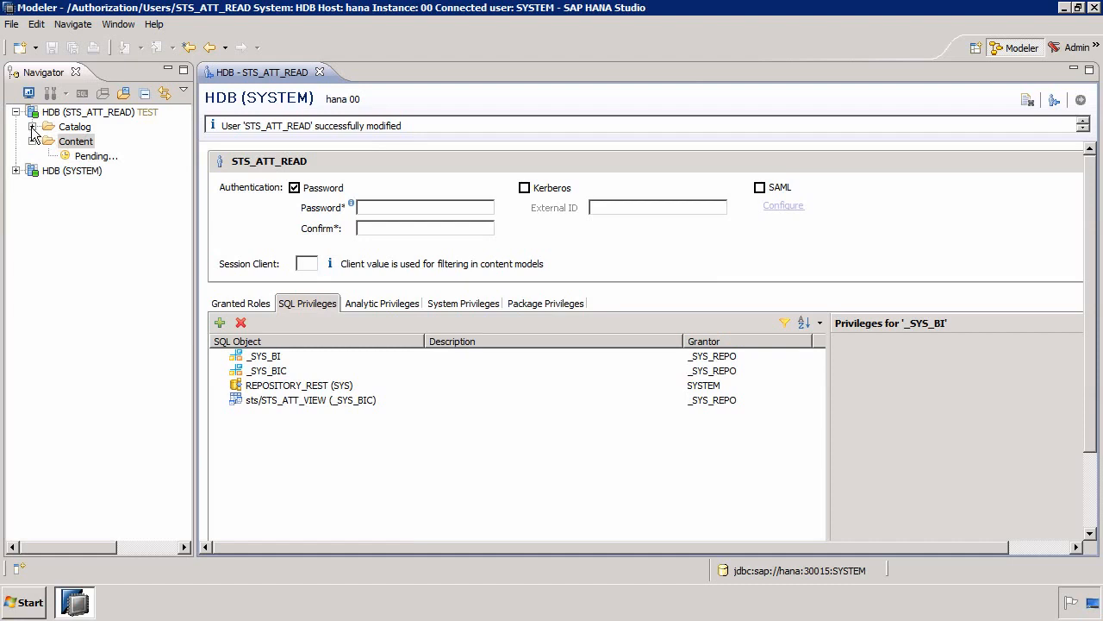
- Refresh the Content folder of the STS_ATT_READ system and expand the attribute views of the sts package
right_click(69, 144)
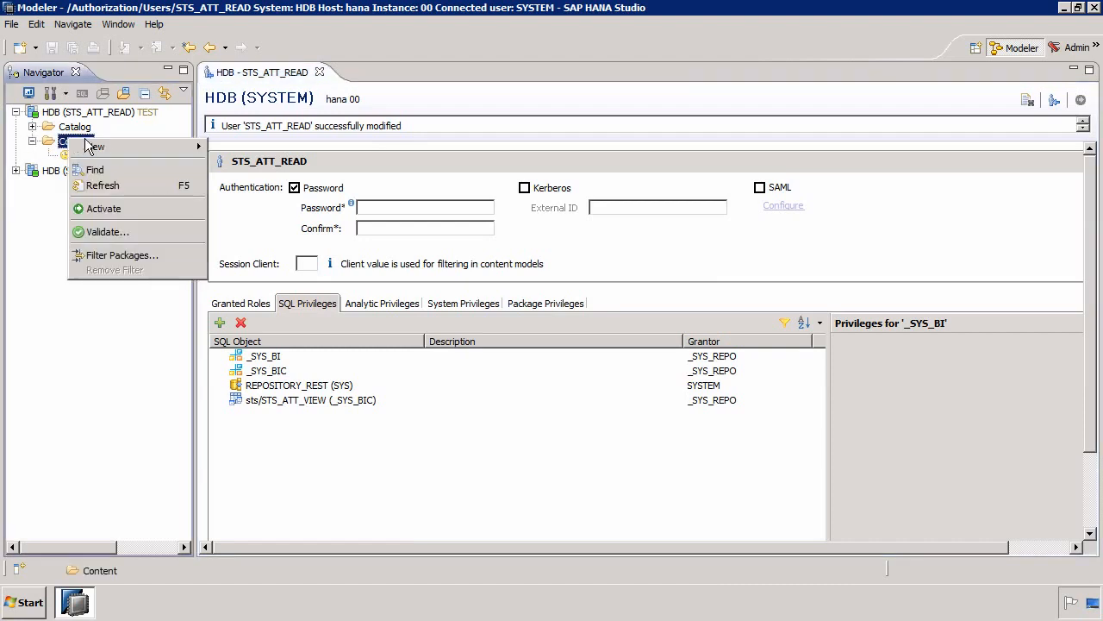
left_click(123, 185)
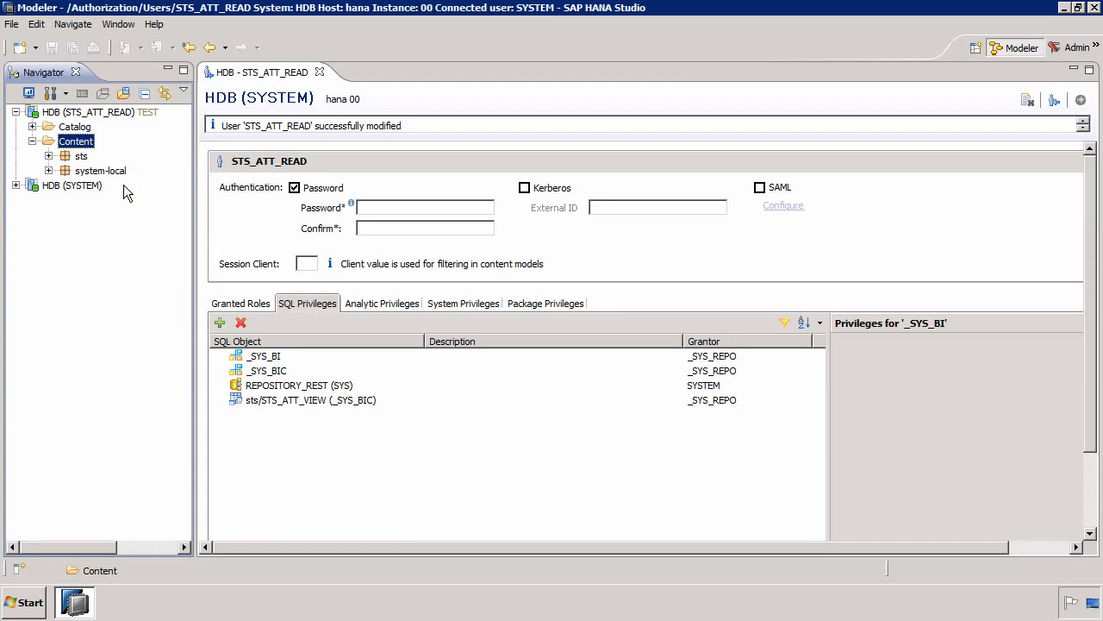
left_click(49, 156)
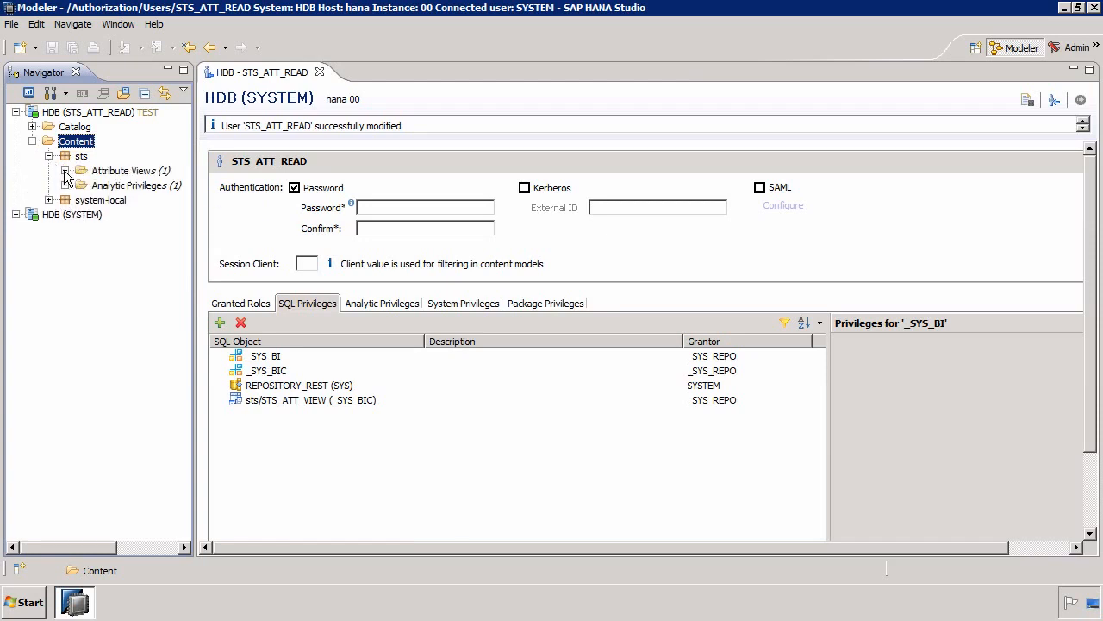
left_click(66, 171)
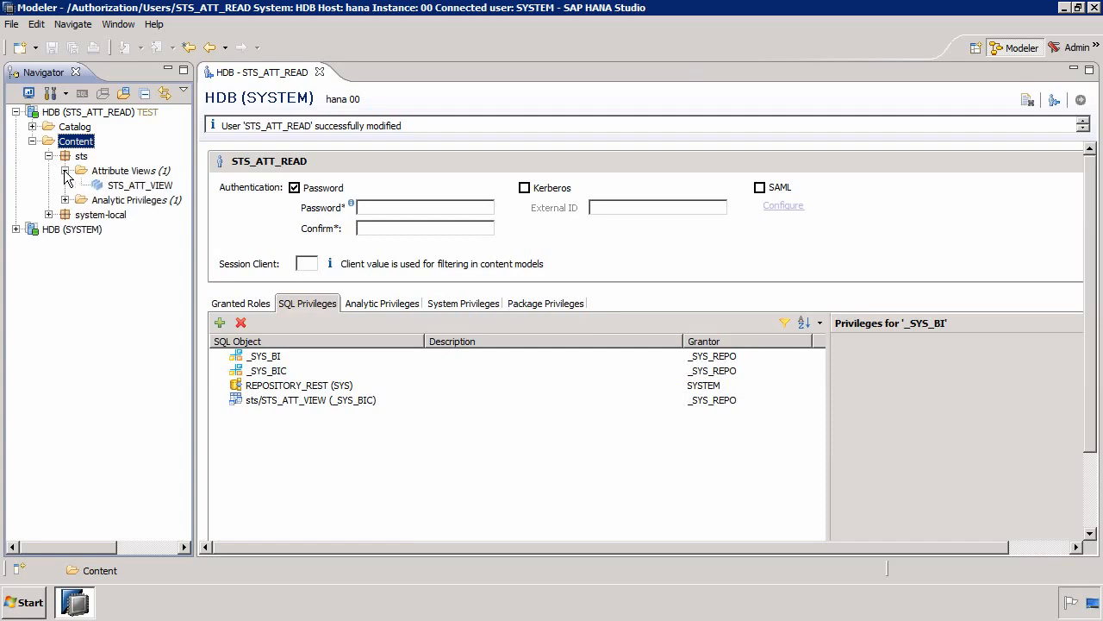
- Preview the data of STS_ATT_VIEW as STS_ATT_READ, and close both the preview and the user editor
right_click(125, 188)
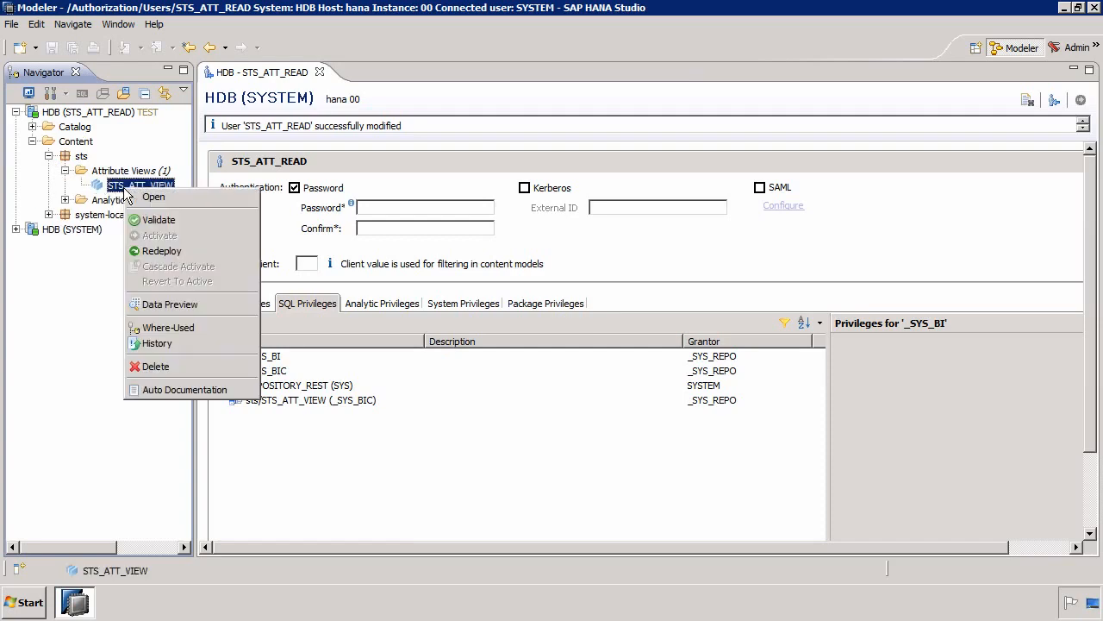
left_click(180, 301)
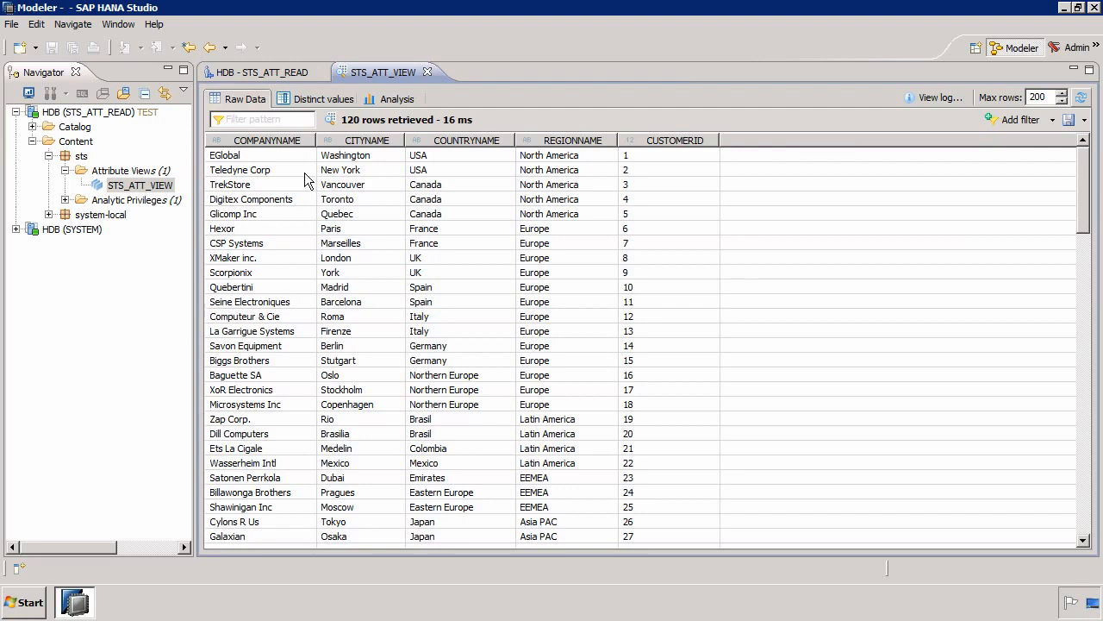
left_click(426, 71)
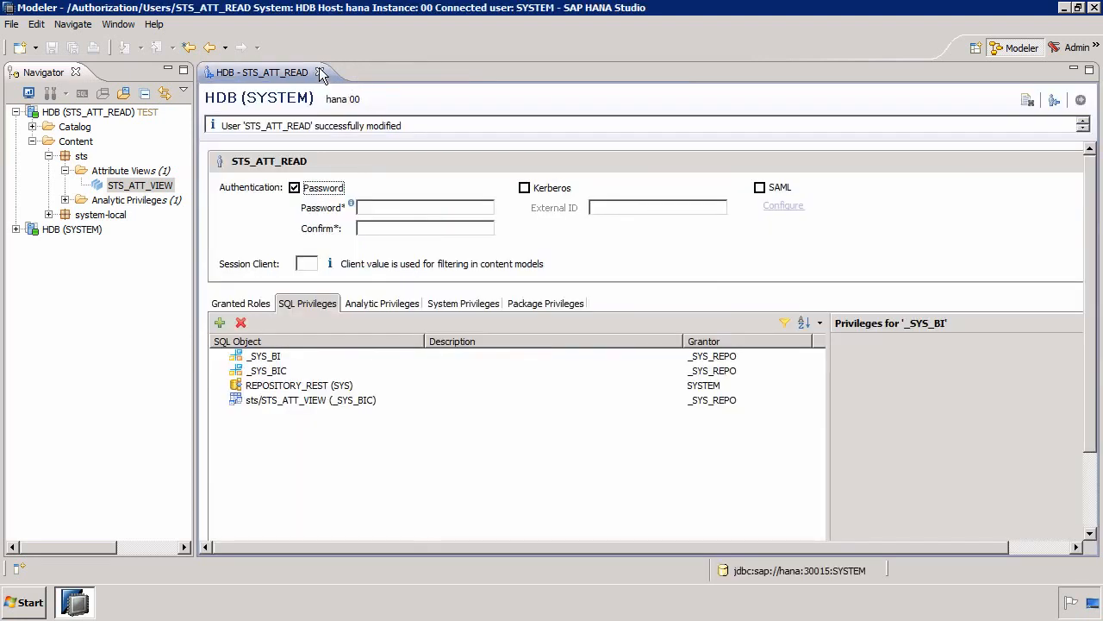
left_click(319, 71)
- Try to create a new attribute view and a new analytic privilege in the sts package as STS_ATT_READ
right_click(125, 171)
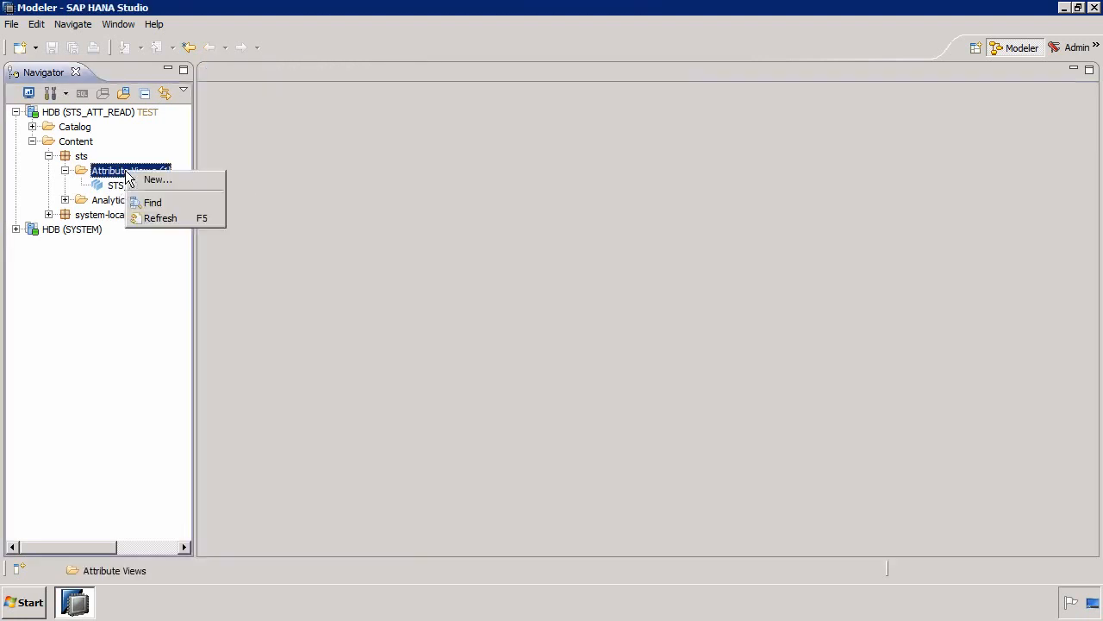
left_click(145, 180)
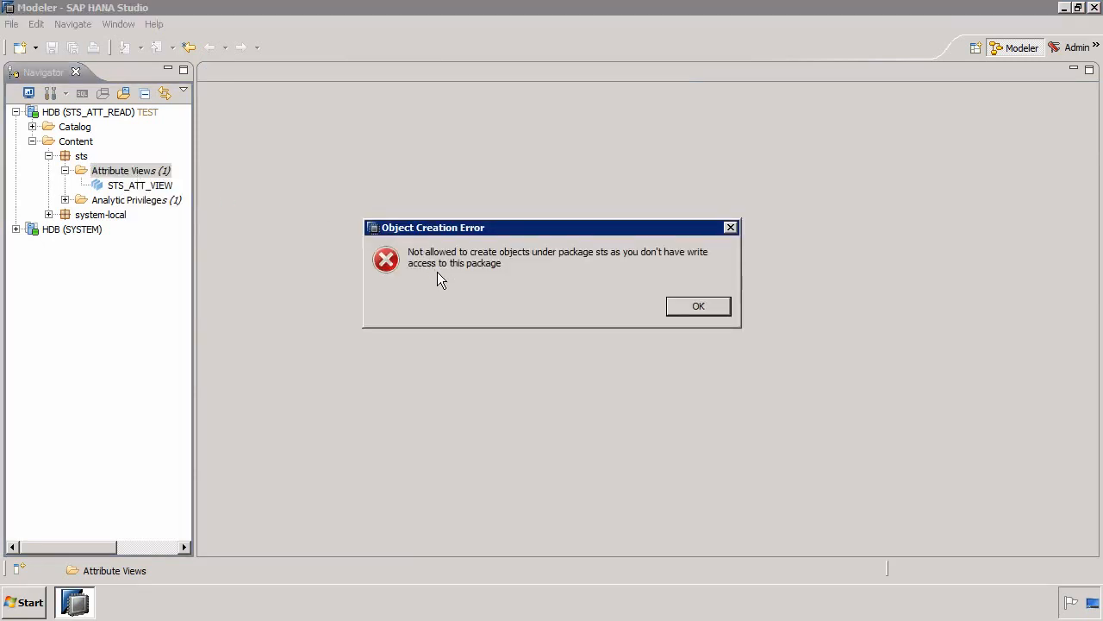
left_click(696, 307)
right_click(106, 201)
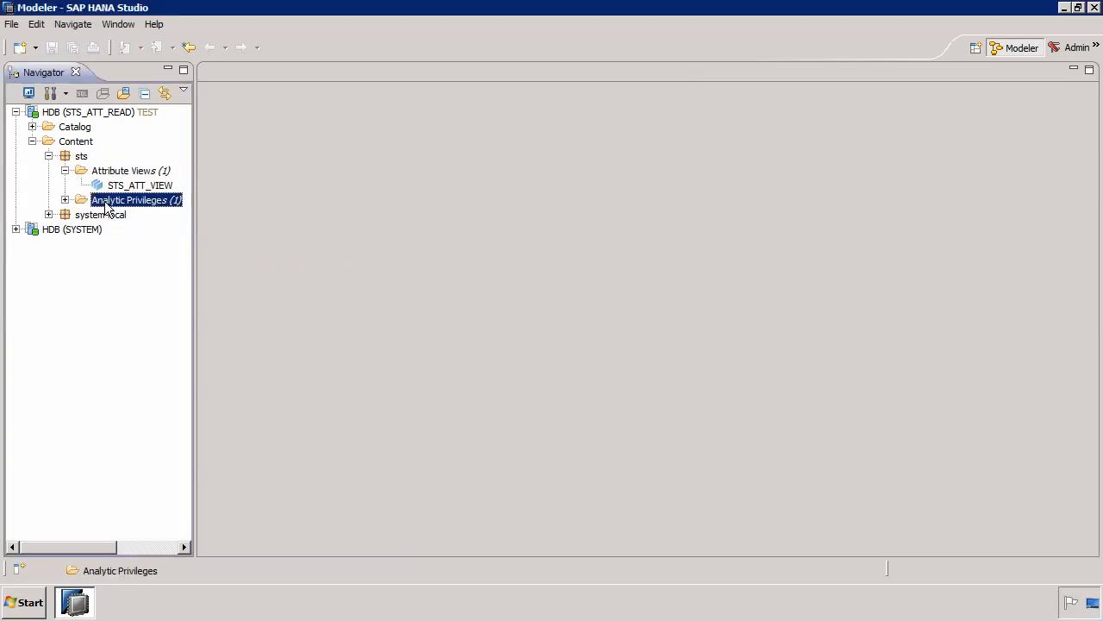
left_click(153, 210)
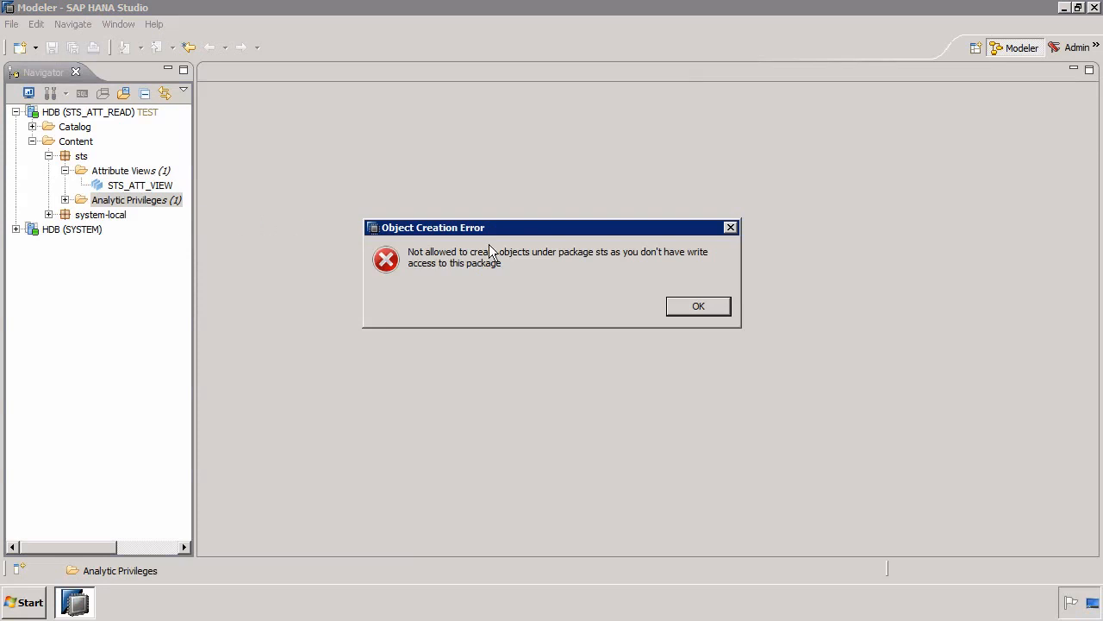
- Dismiss the object creation error and try to delete STS_ATT_VIEW from the sts package as STS_ATT_READ
left_click(707, 308)
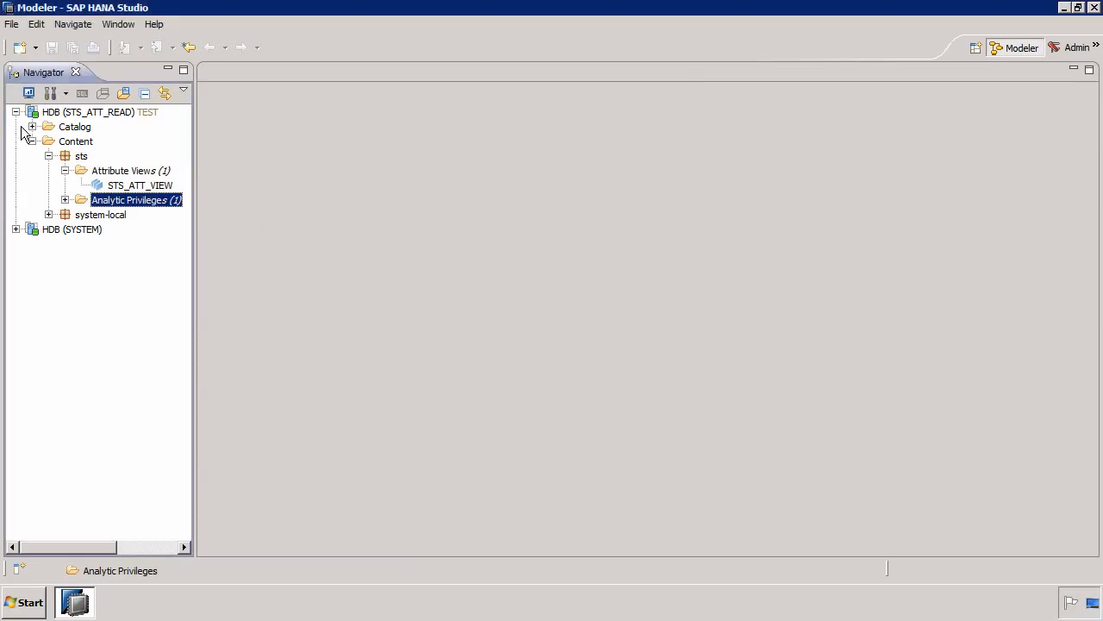
left_click(133, 187)
right_click(133, 190)
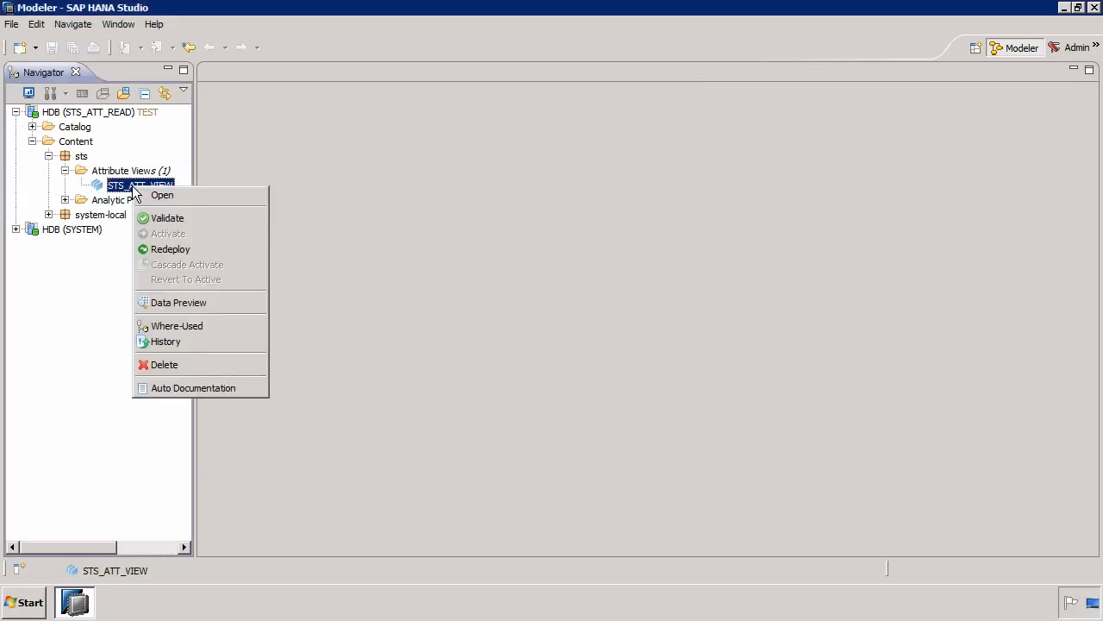
left_click(176, 365)
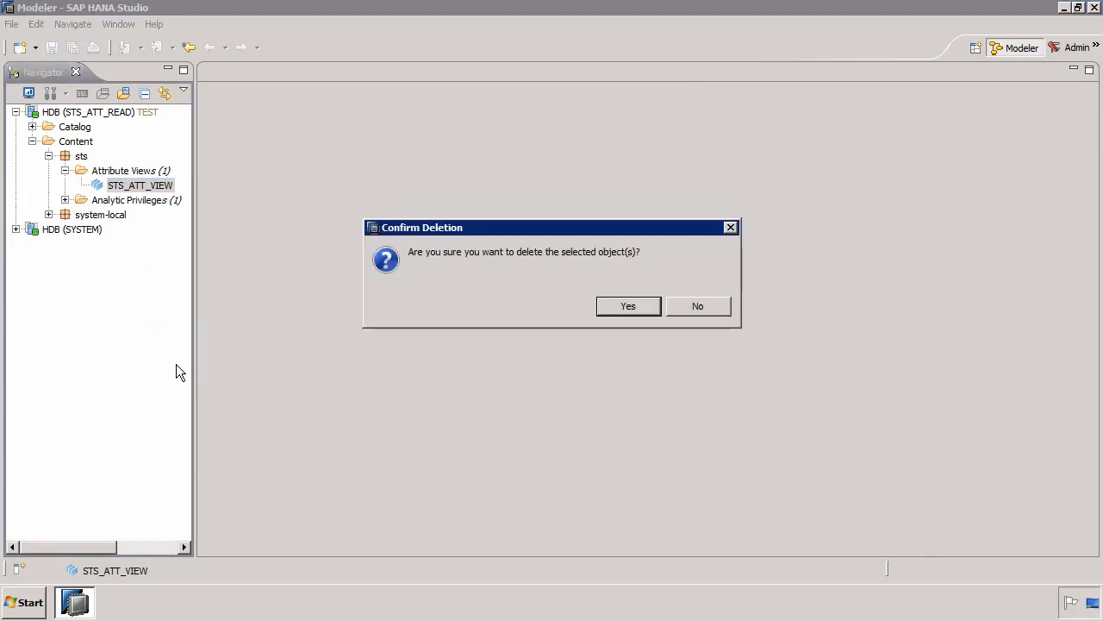
left_click(621, 306)
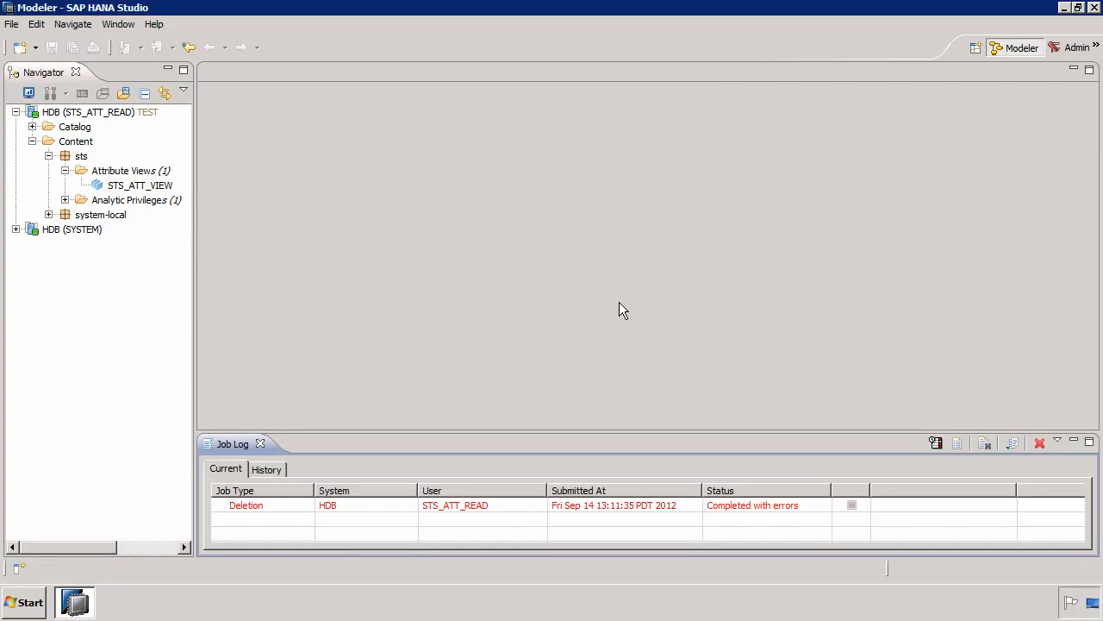
- Examine the job details of the STS_ATT_VIEW deletion, and close both the details and the job log
double_click(449, 503)
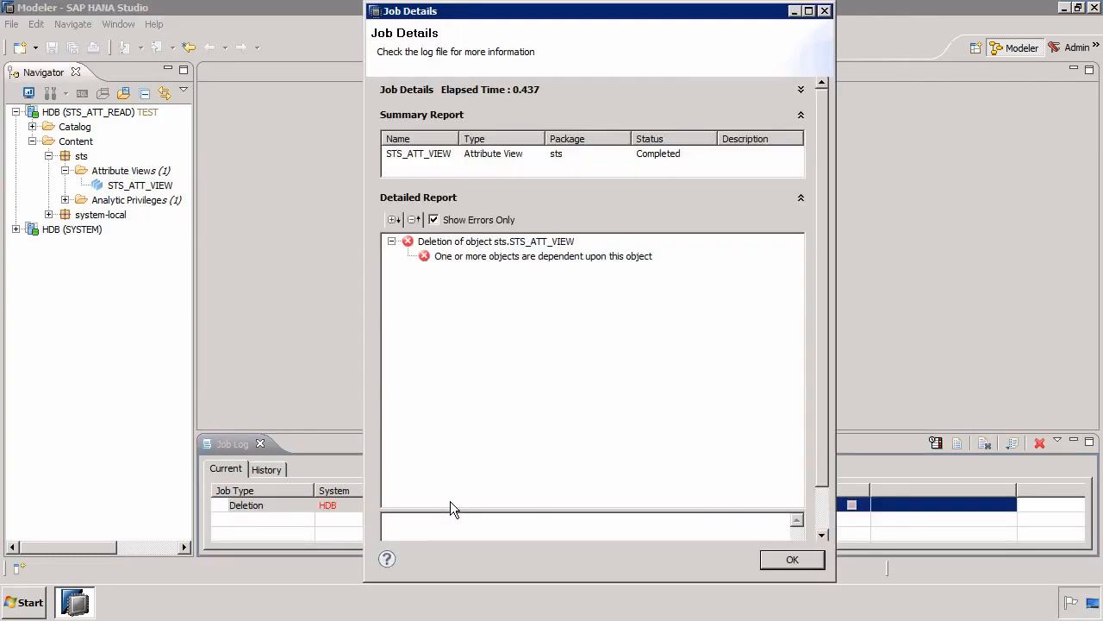
left_click(787, 561)
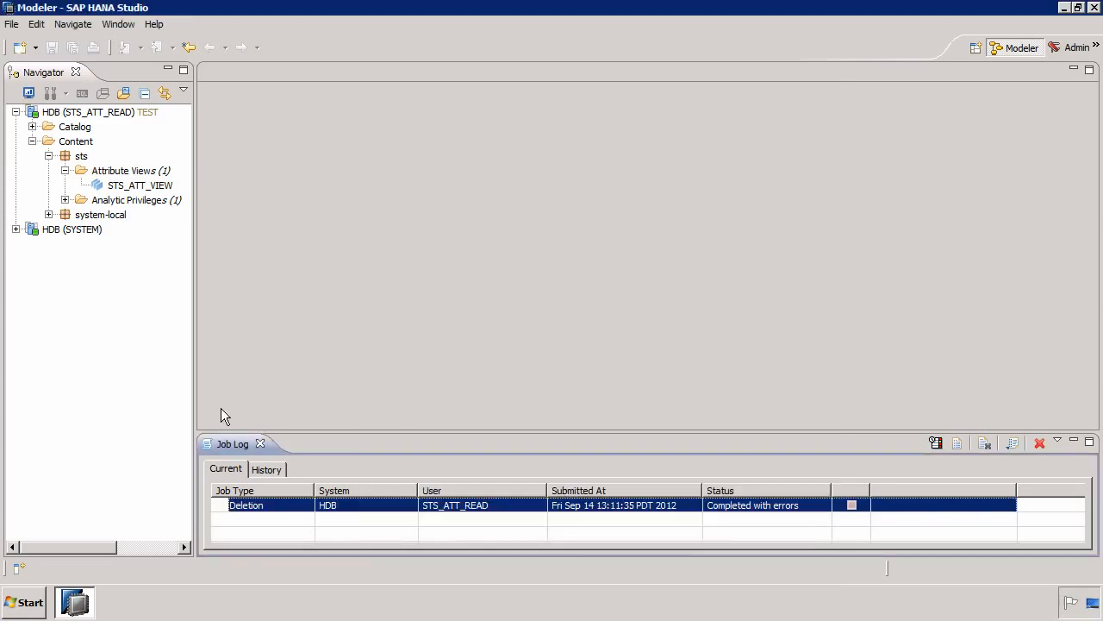
left_click(260, 443)
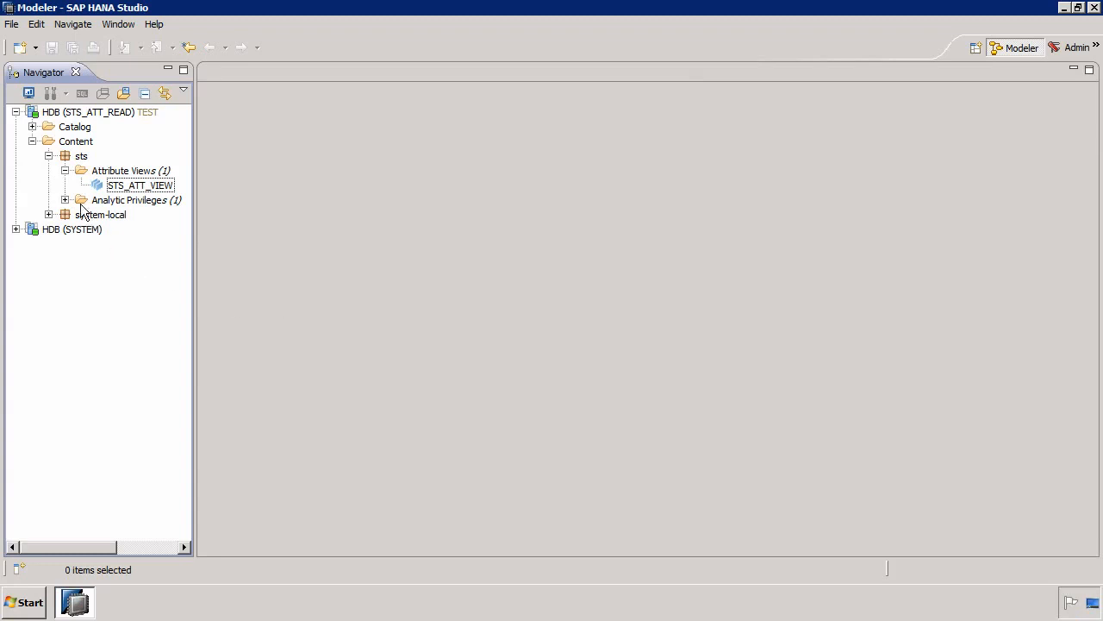
- Look over the schemas in the Catalog of the STS_ATT_READ system and collapse it again
left_click(32, 127)
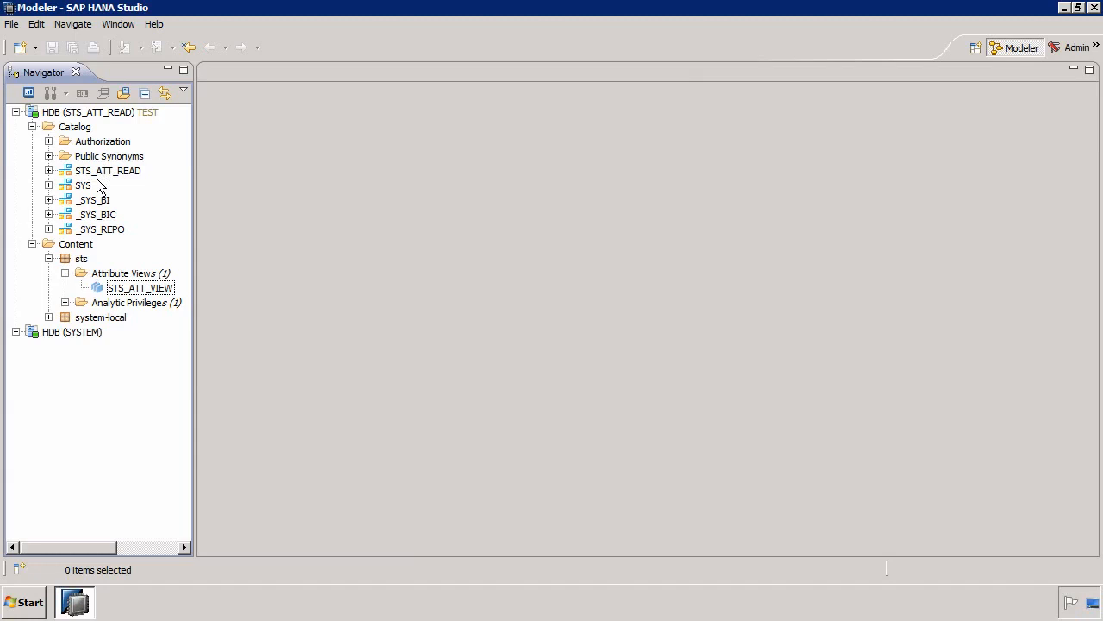
left_click(32, 127)
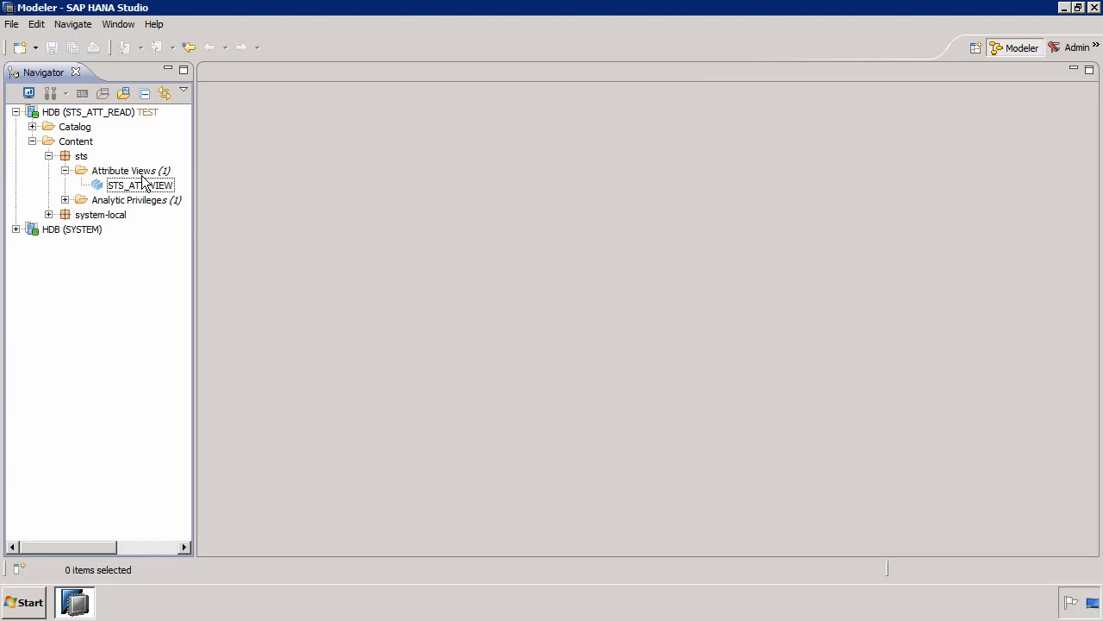